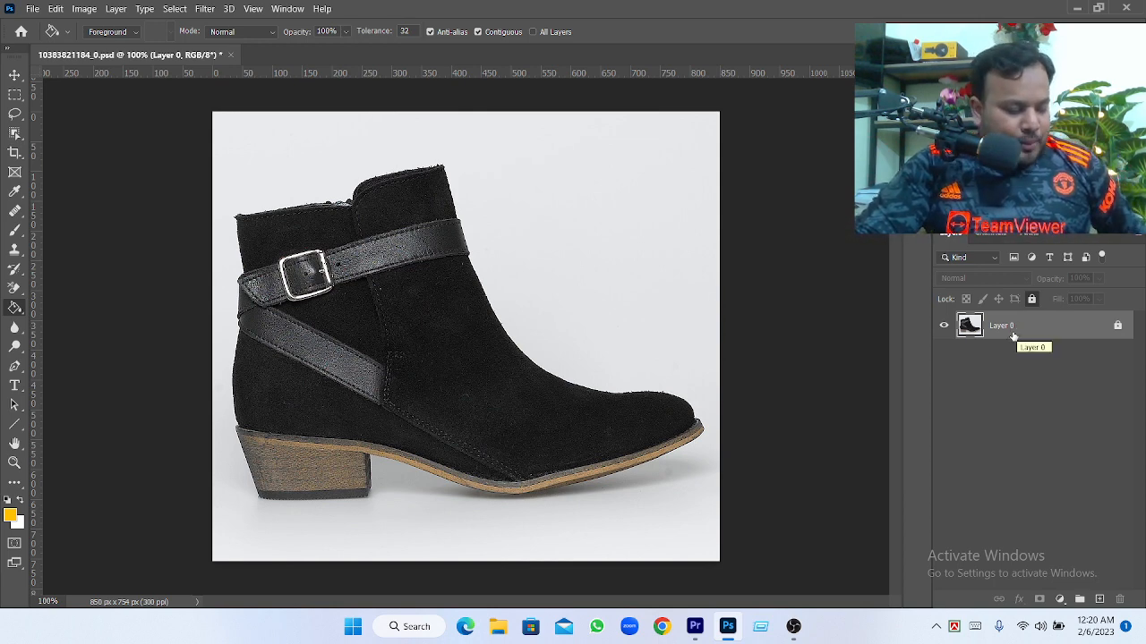
# Duplicate Layer 0 and add a new blank layer between the original and its copy
pyautogui.hotkey('ctrl', 'j')
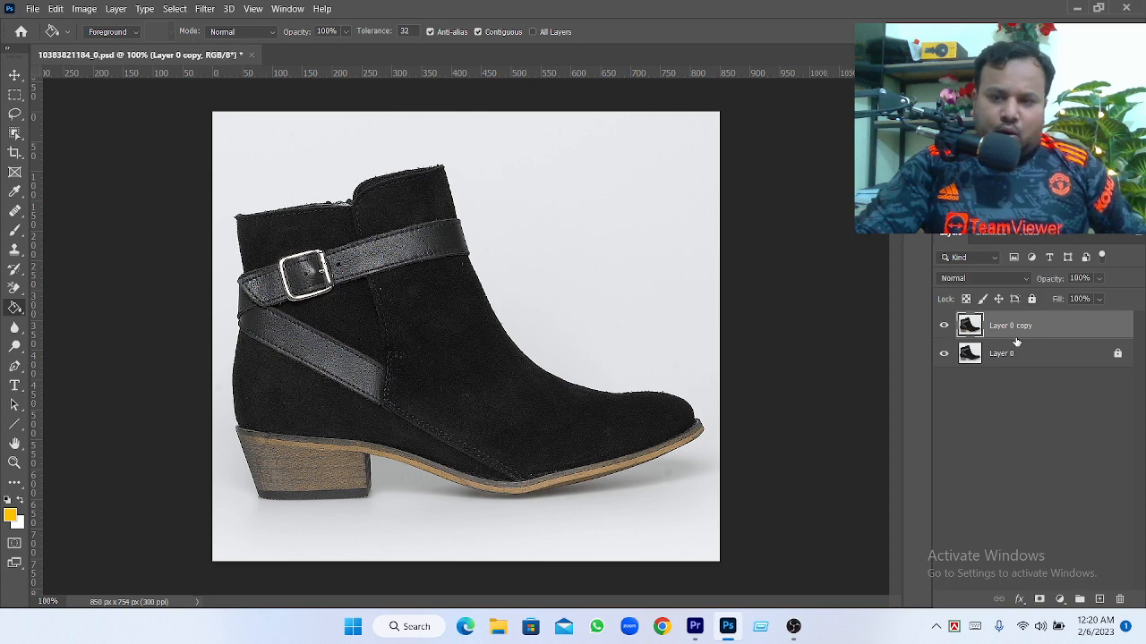
pyautogui.click(1007, 354)
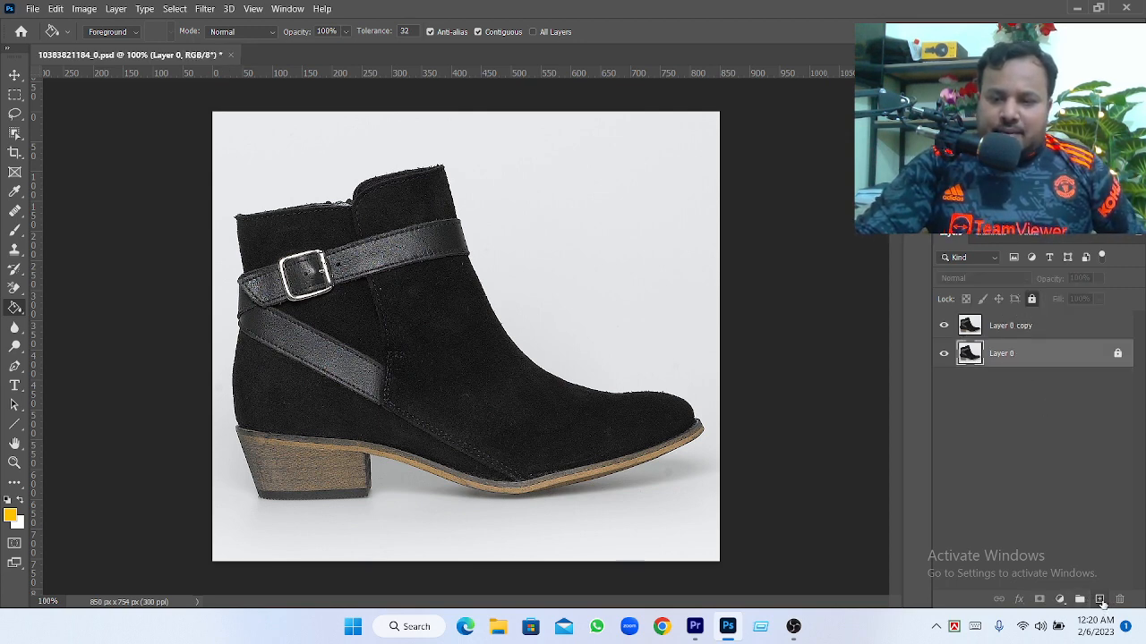
pyautogui.click(1100, 600)
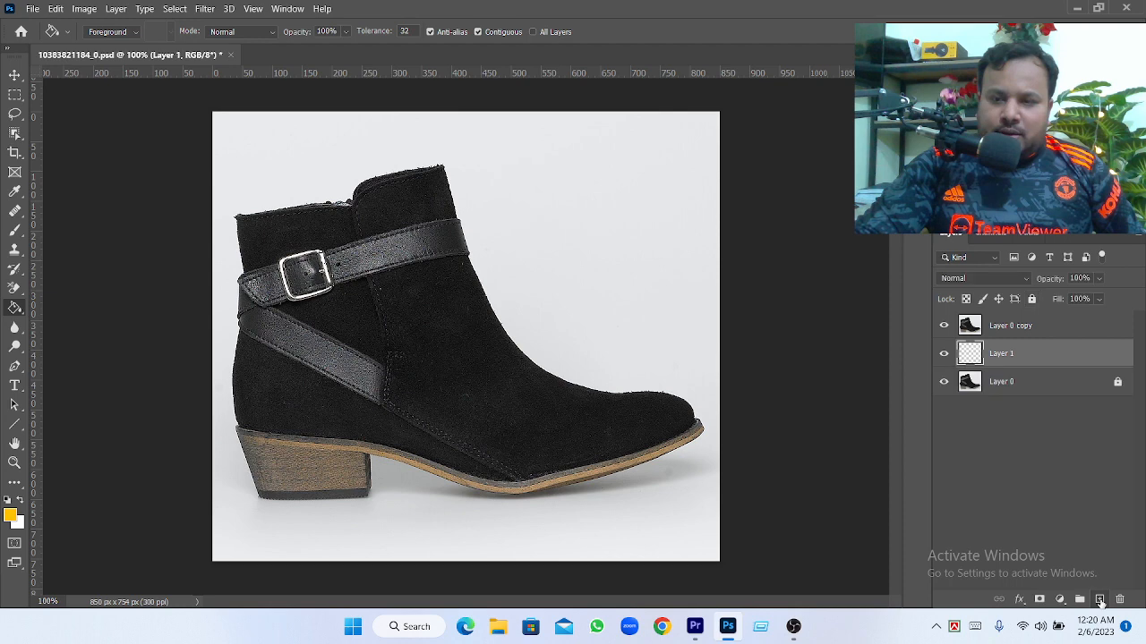
pyautogui.click(1003, 329)
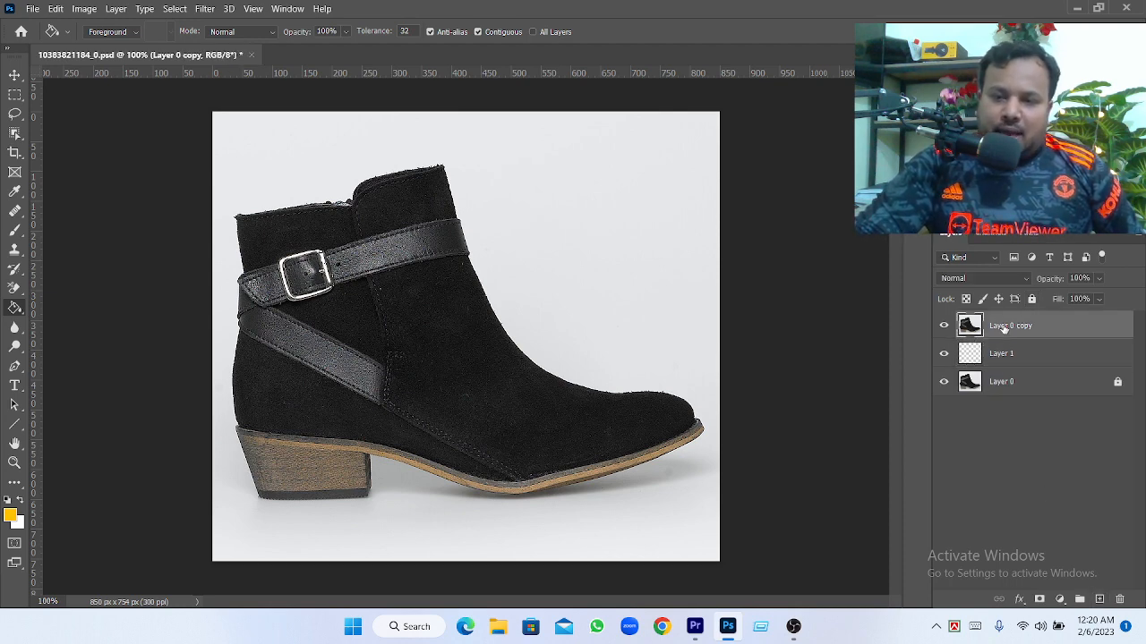
pyautogui.click(1003, 385)
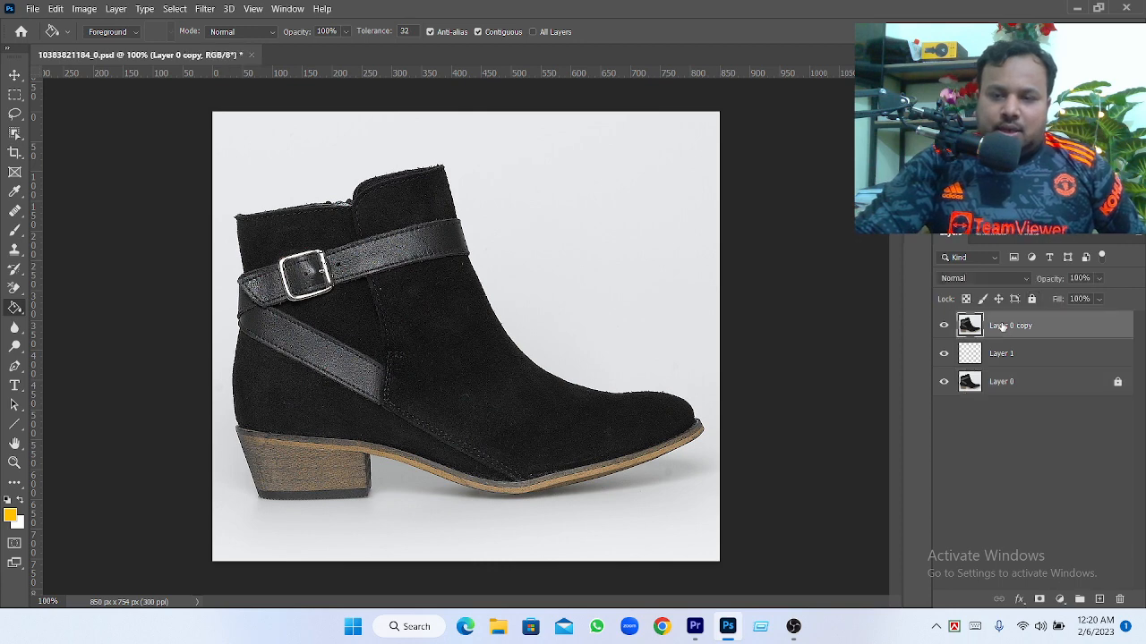
pyautogui.click(1002, 328)
# Set the foreground color to turquoise #21ffd8 and fill the blank Layer 1 with it using the Paint Bucket tool
pyautogui.click(1001, 356)
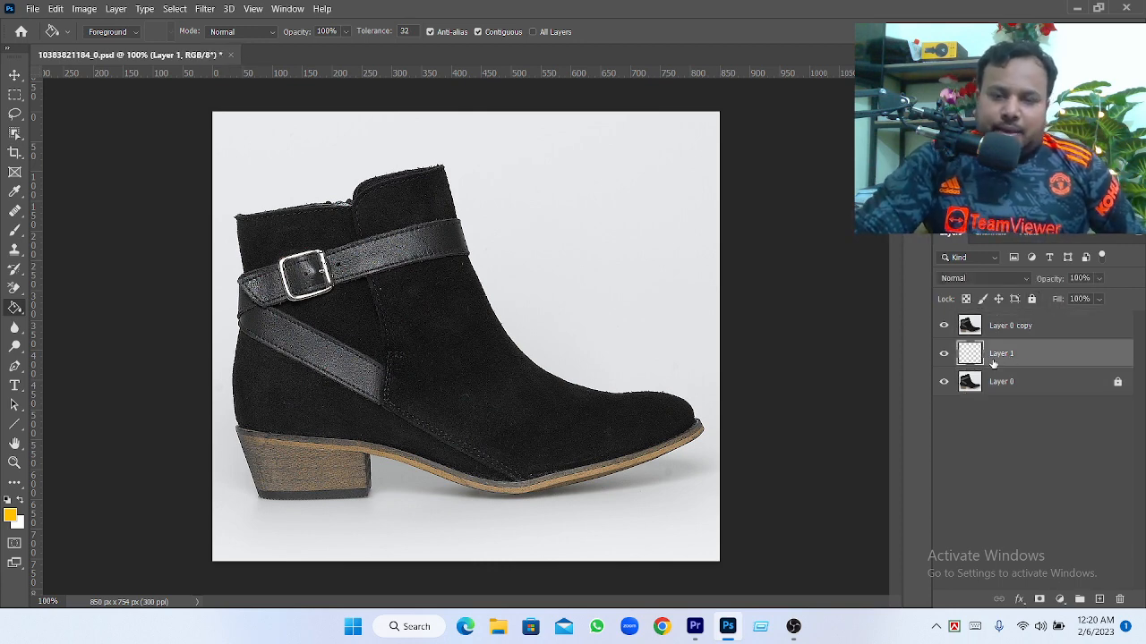
pyautogui.rightClick(15, 307)
pyautogui.click(98, 324)
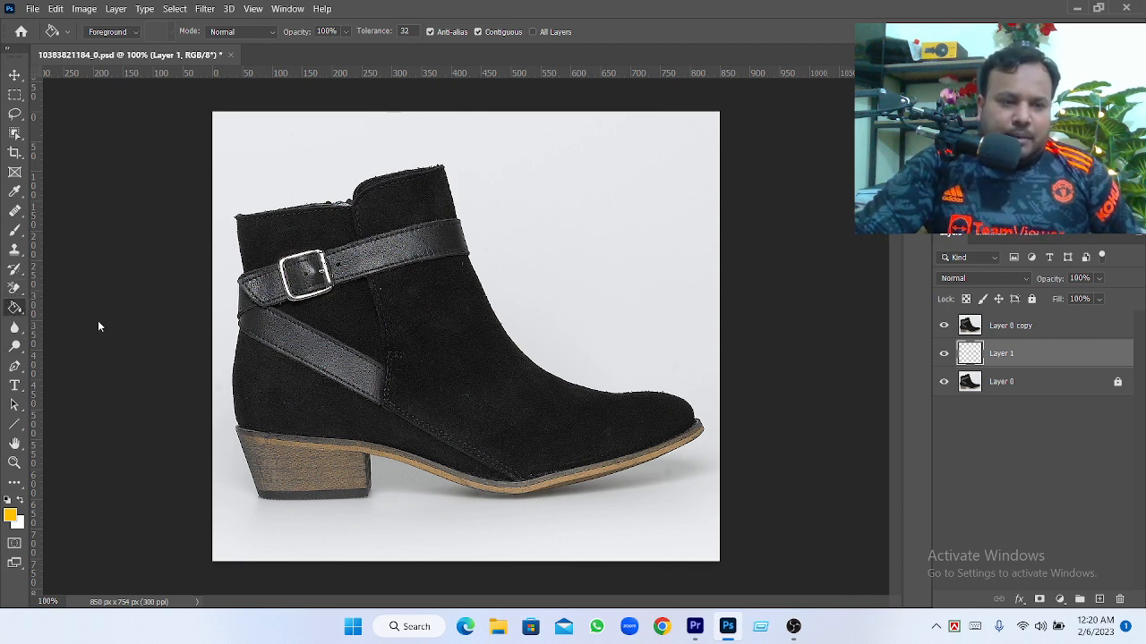
pyautogui.click(10, 515)
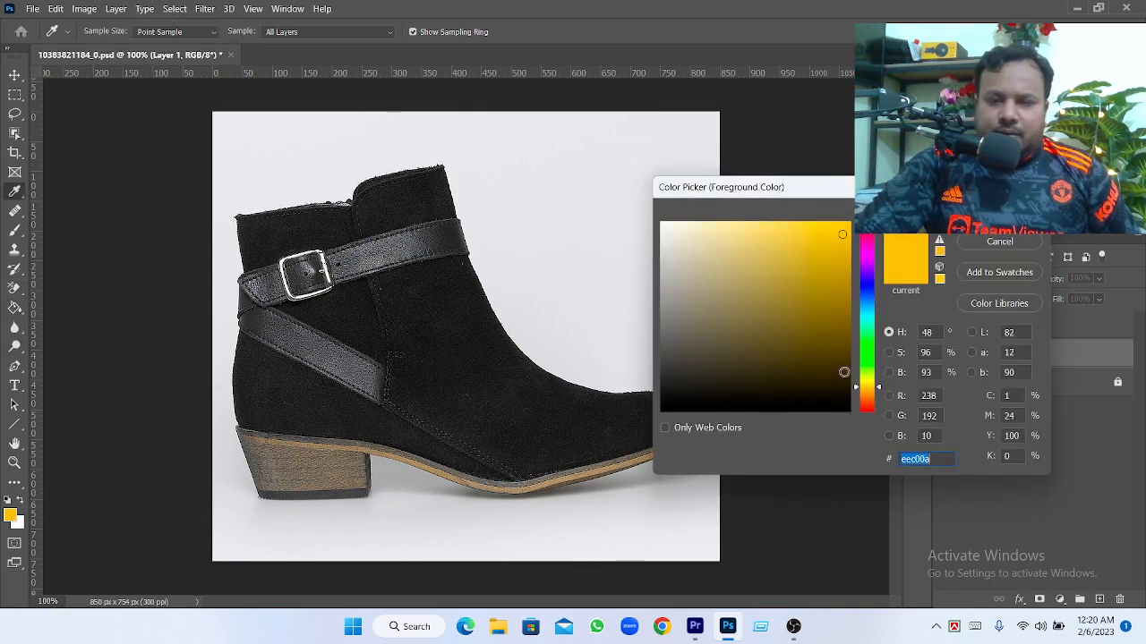
pyautogui.moveTo(868, 363); pyautogui.dragTo(868, 328)
pyautogui.moveTo(816, 254)
pyautogui.mouseDown()
pyautogui.moveTo(798, 213)
pyautogui.moveTo(826, 215)
pyautogui.mouseUp()
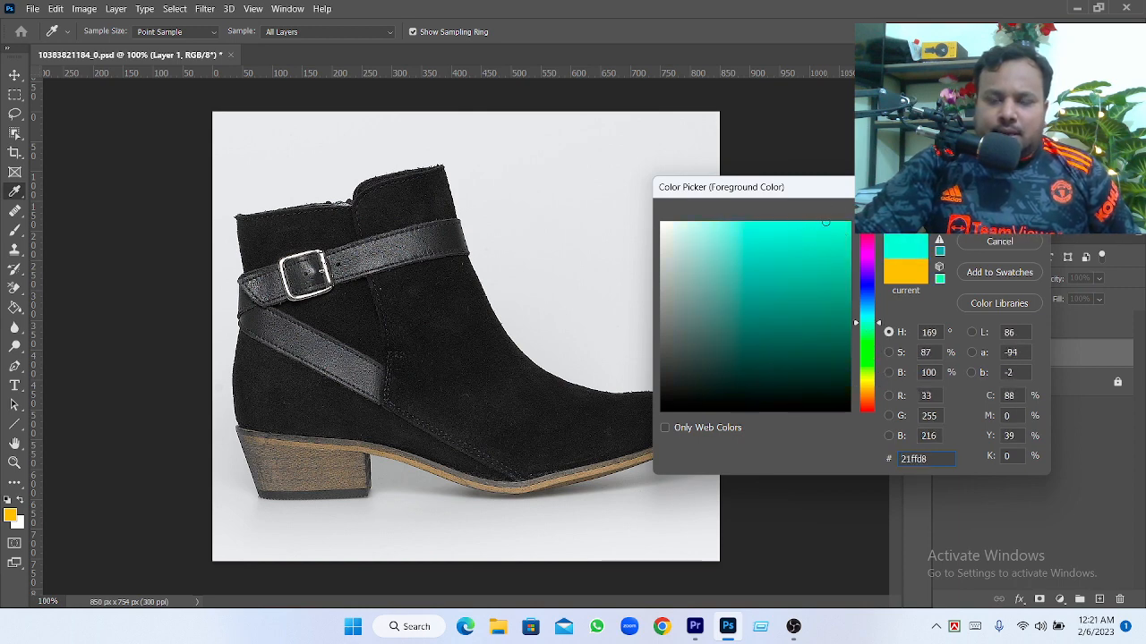
pyautogui.press('Return')
pyautogui.press('g')
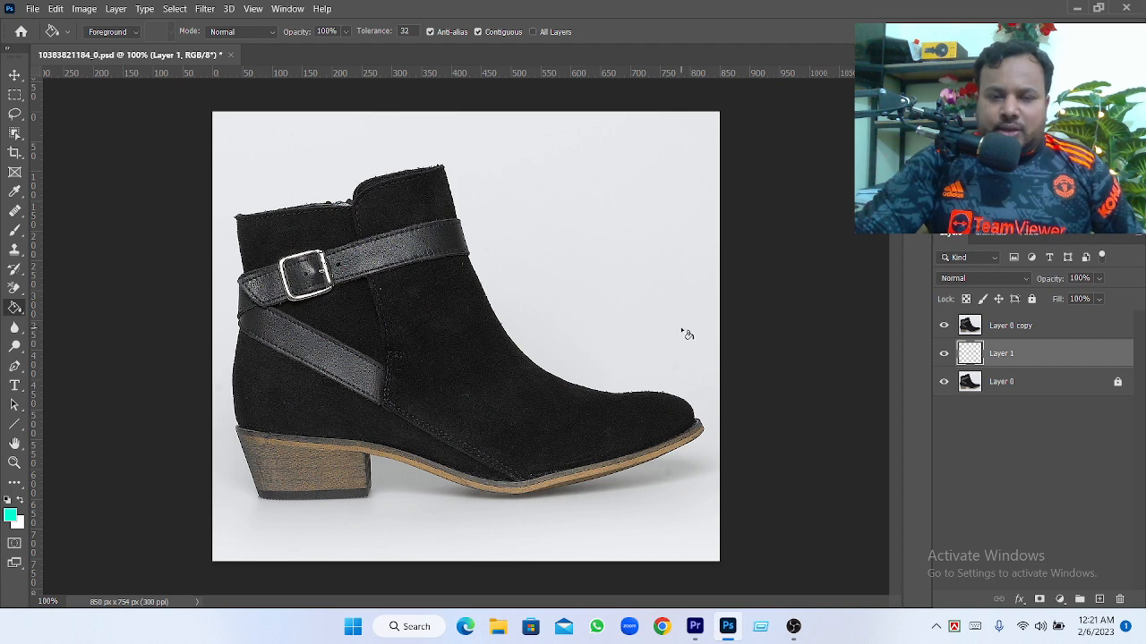
pyautogui.click(667, 327)
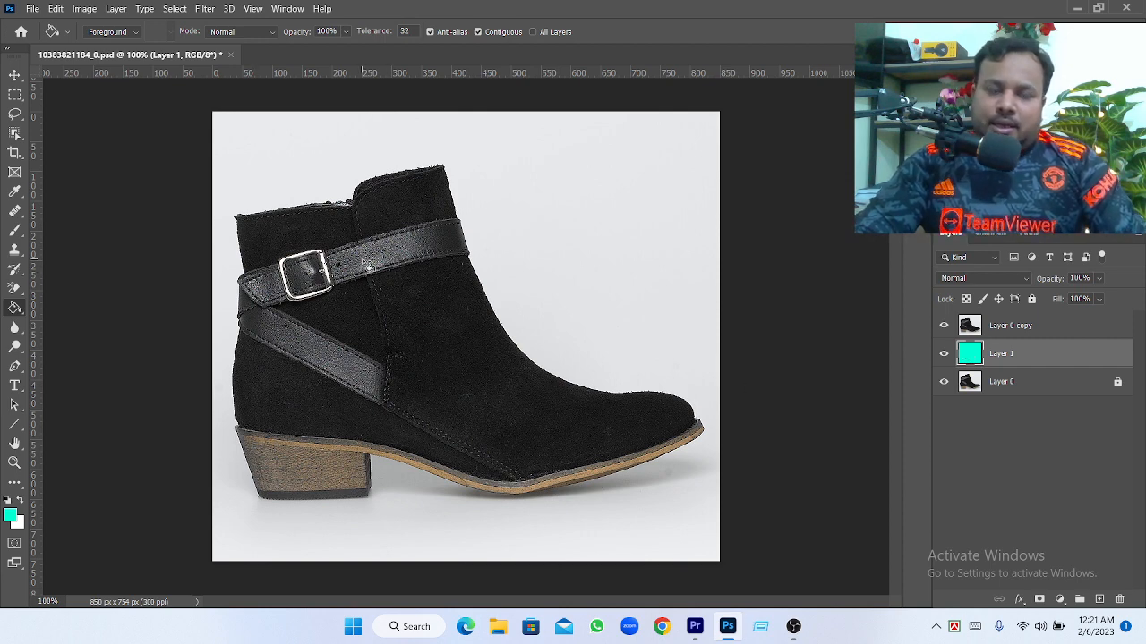
# Rename the duplicated boot layer, Layer 0 copy, as "work"
pyautogui.click(1029, 331)
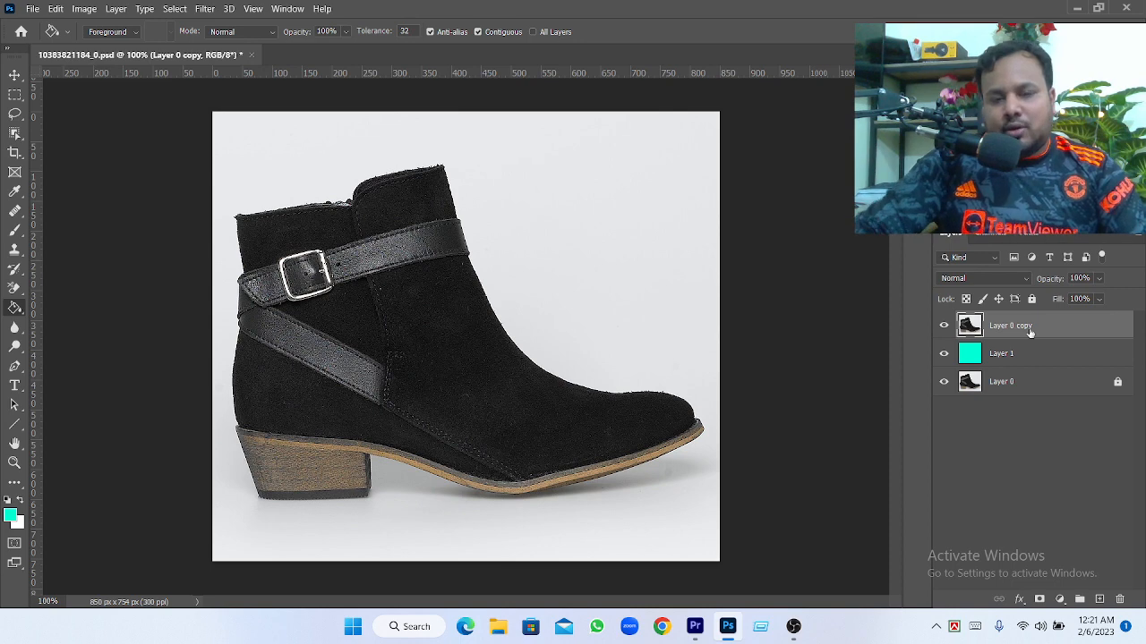
pyautogui.rightClick(1025, 328)
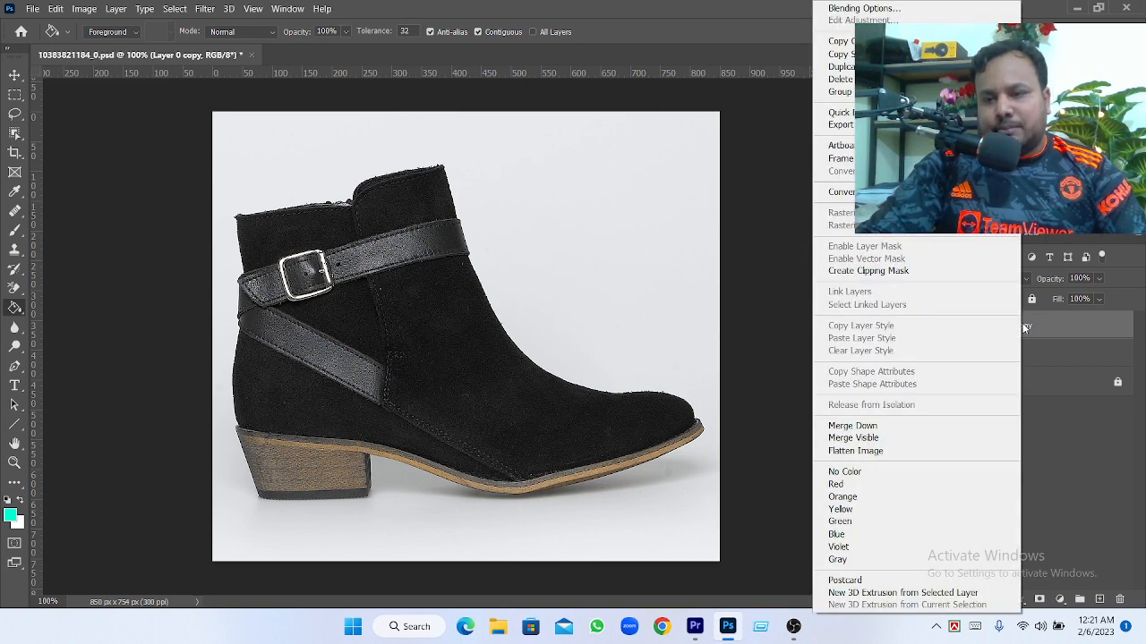
pyautogui.click(1045, 439)
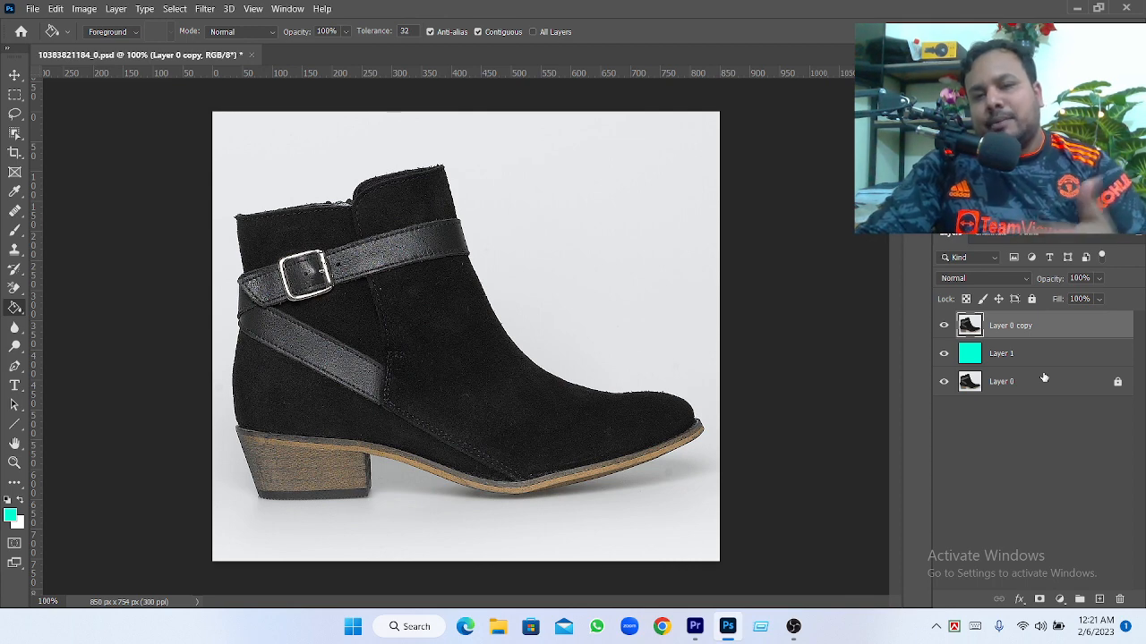
pyautogui.doubleClick(1015, 328)
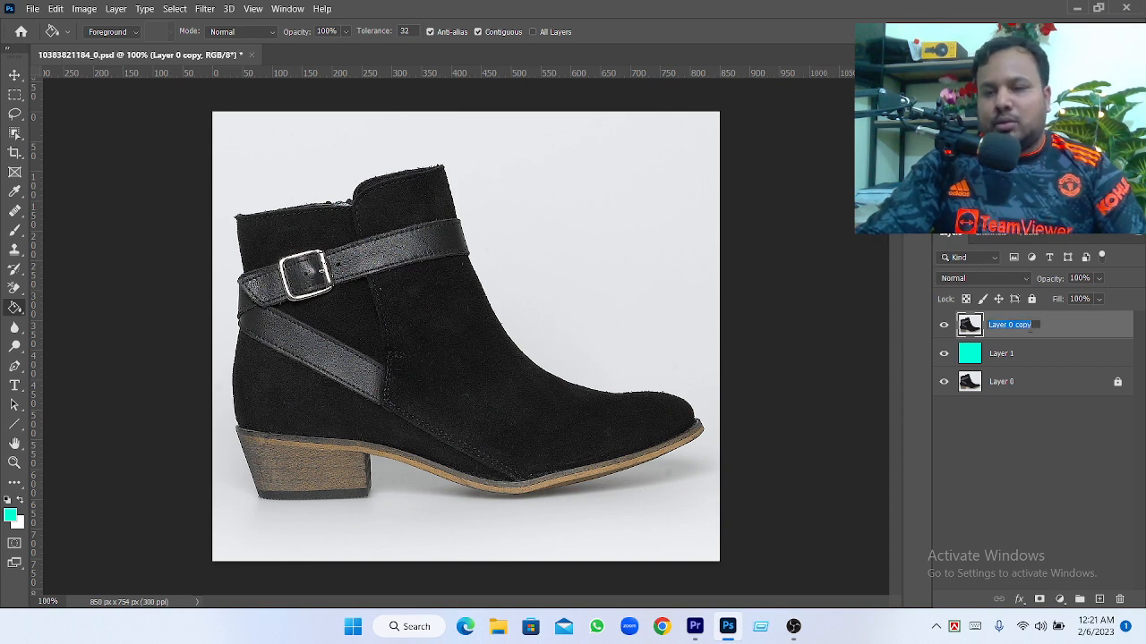
pyautogui.write('work')
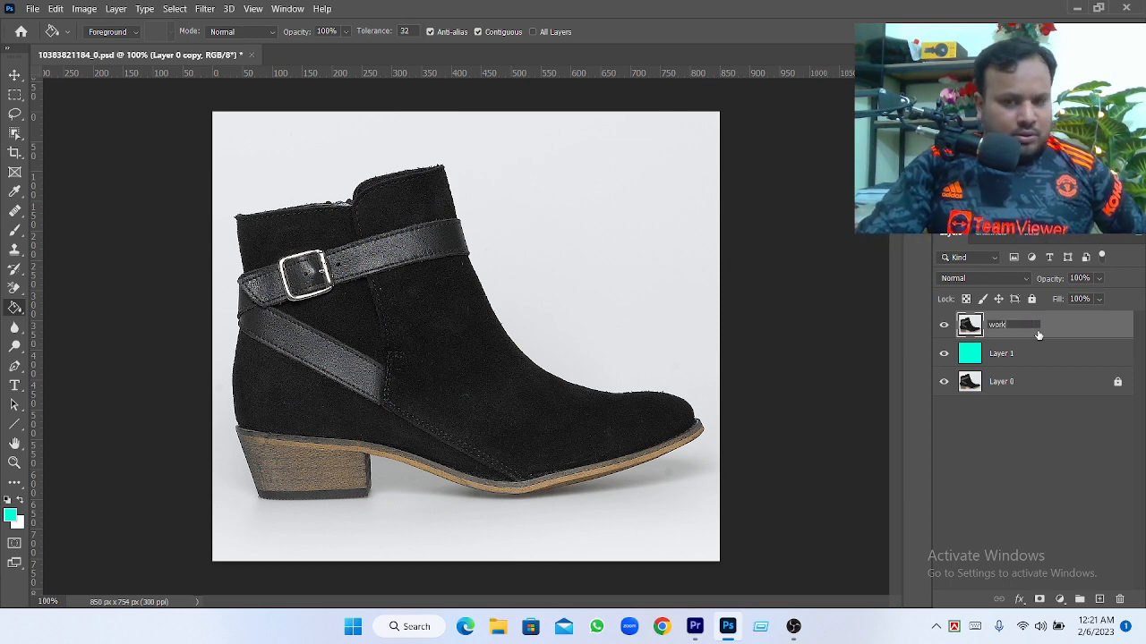
pyautogui.click(996, 427)
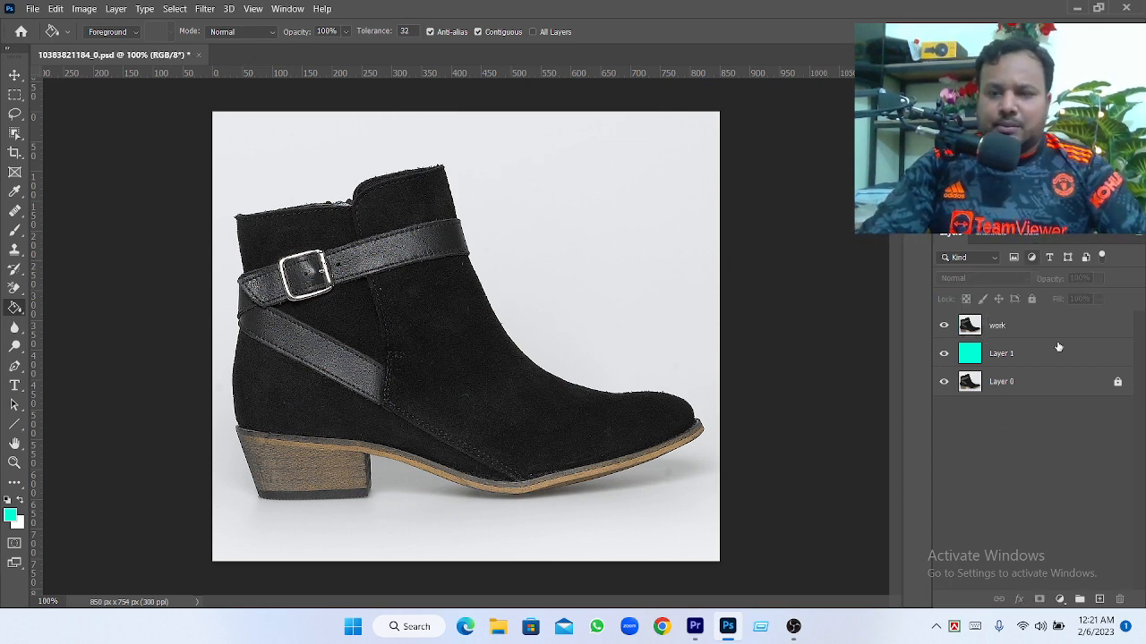
pyautogui.doubleClick(1001, 353)
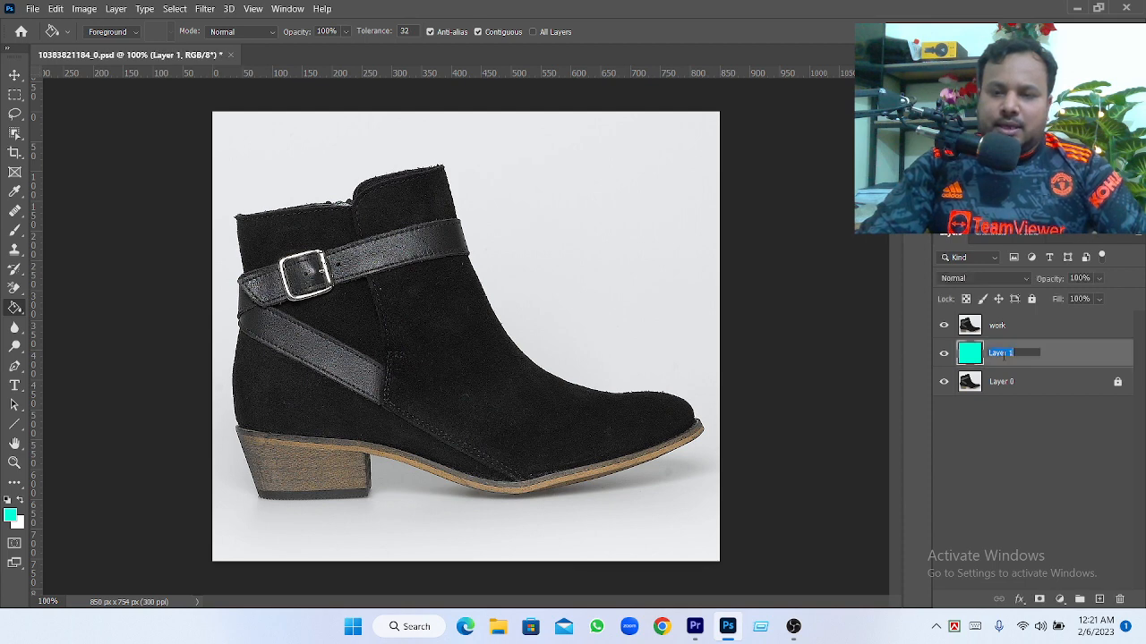
pyautogui.doubleClick(1014, 382)
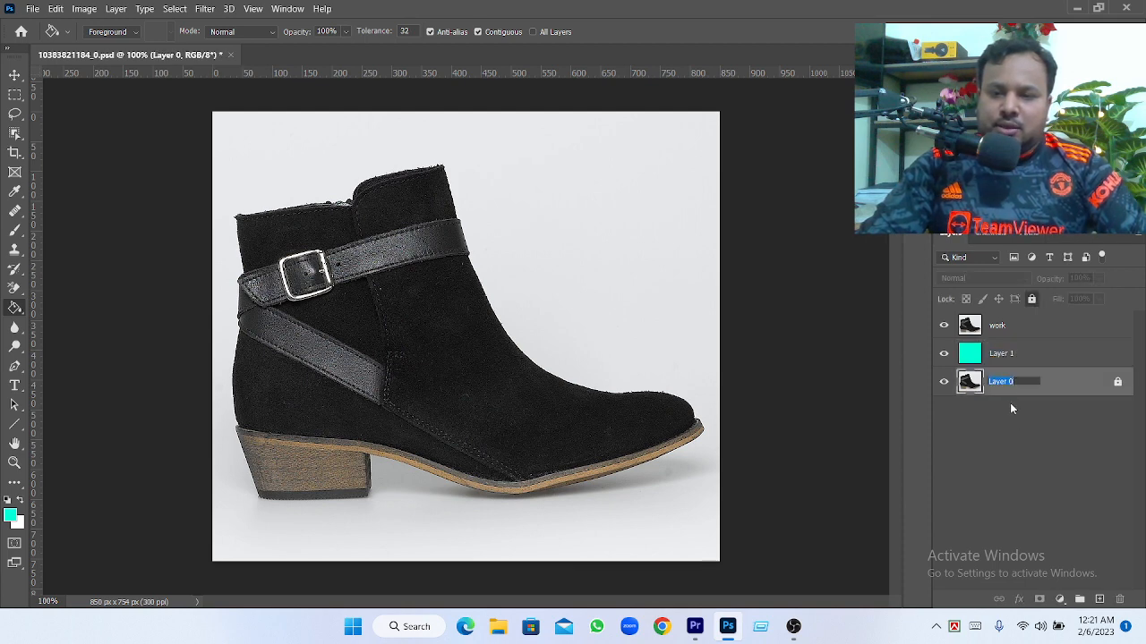
pyautogui.click(1014, 420)
# On the work layer, start a Pen tool path with an anchor point on the boot's front edge just below the strap
pyautogui.click(1003, 327)
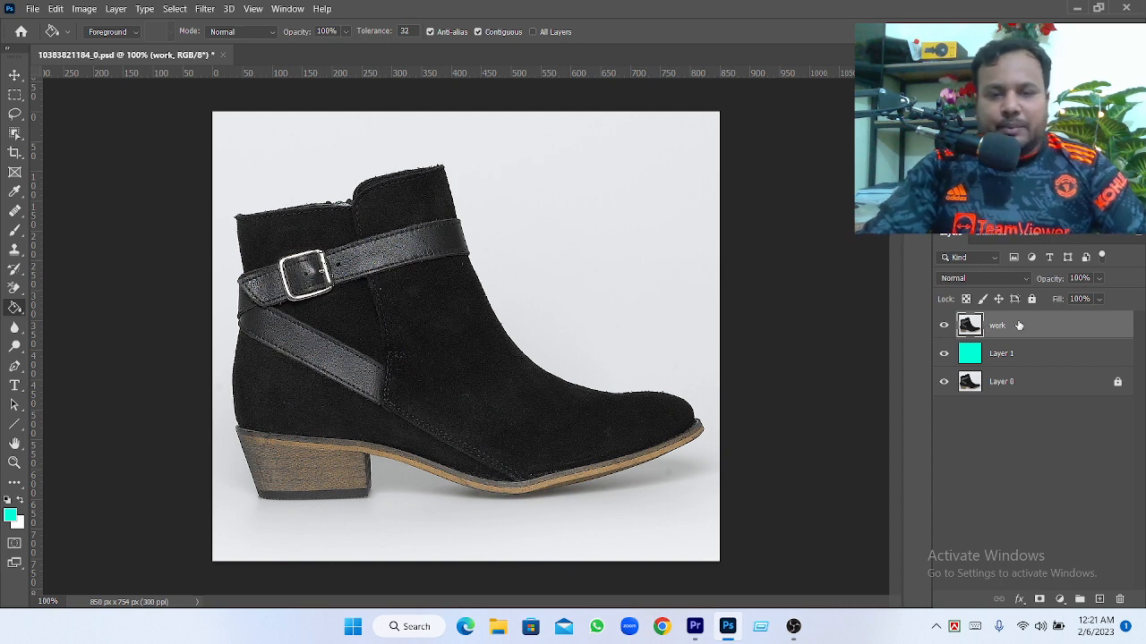
pyautogui.rightClick(16, 368)
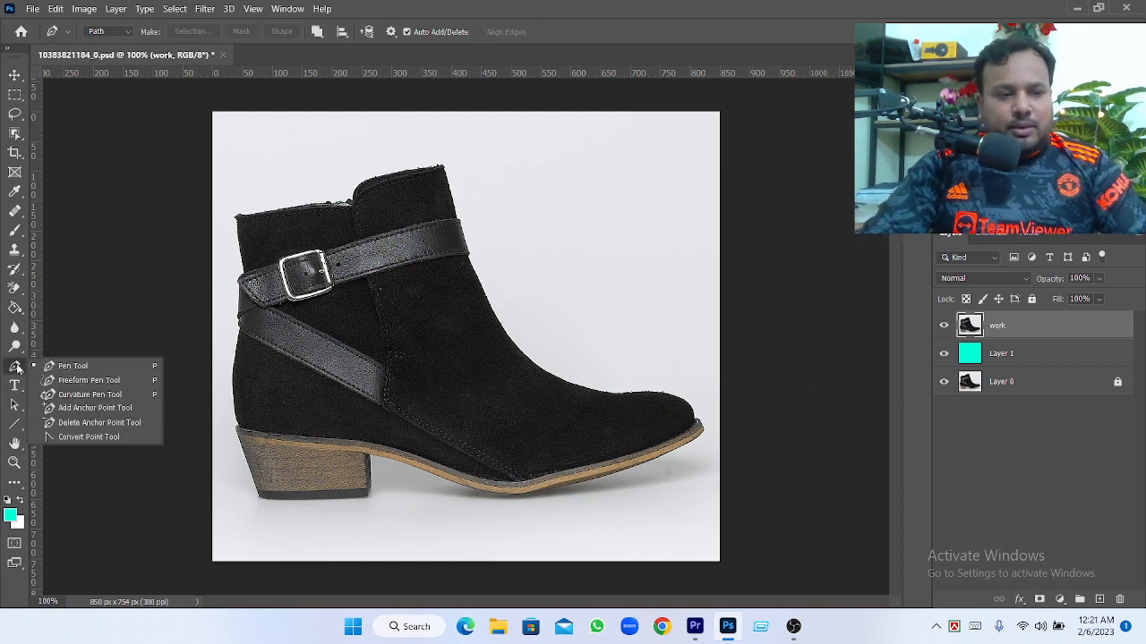
pyautogui.click(73, 372)
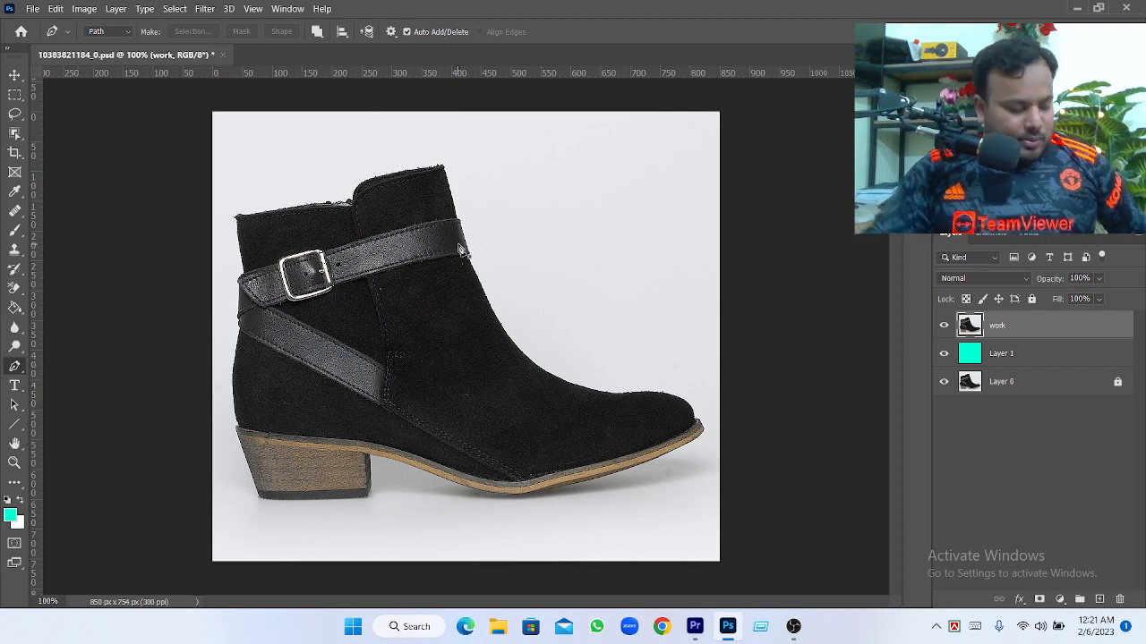
pyautogui.scroll(6, 458, 248)
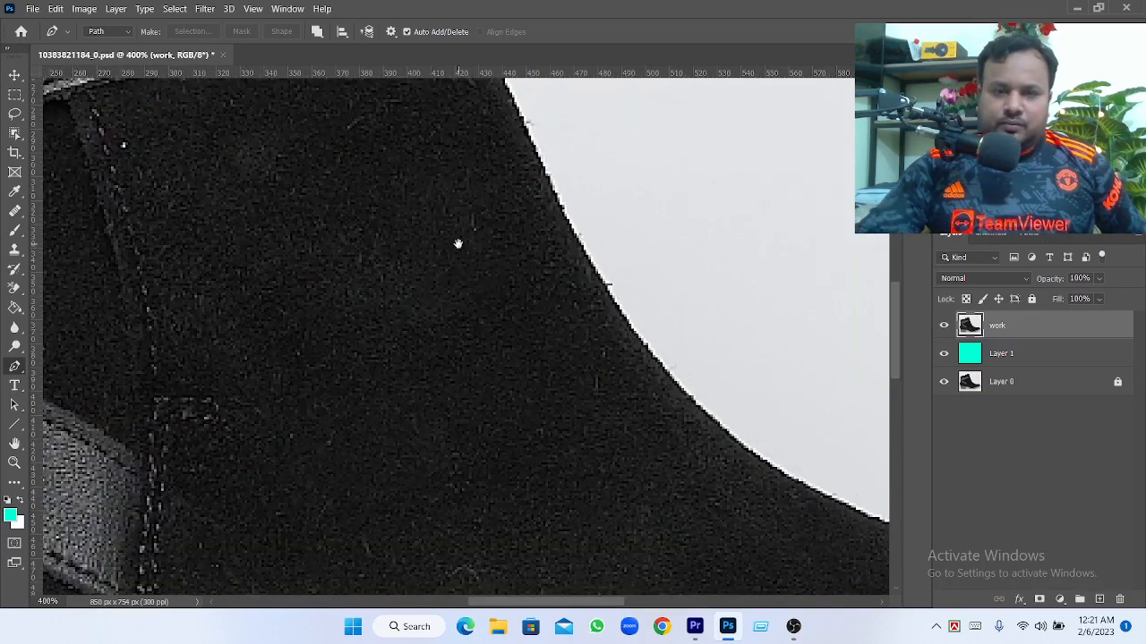
pyautogui.scroll(5, 457, 243)
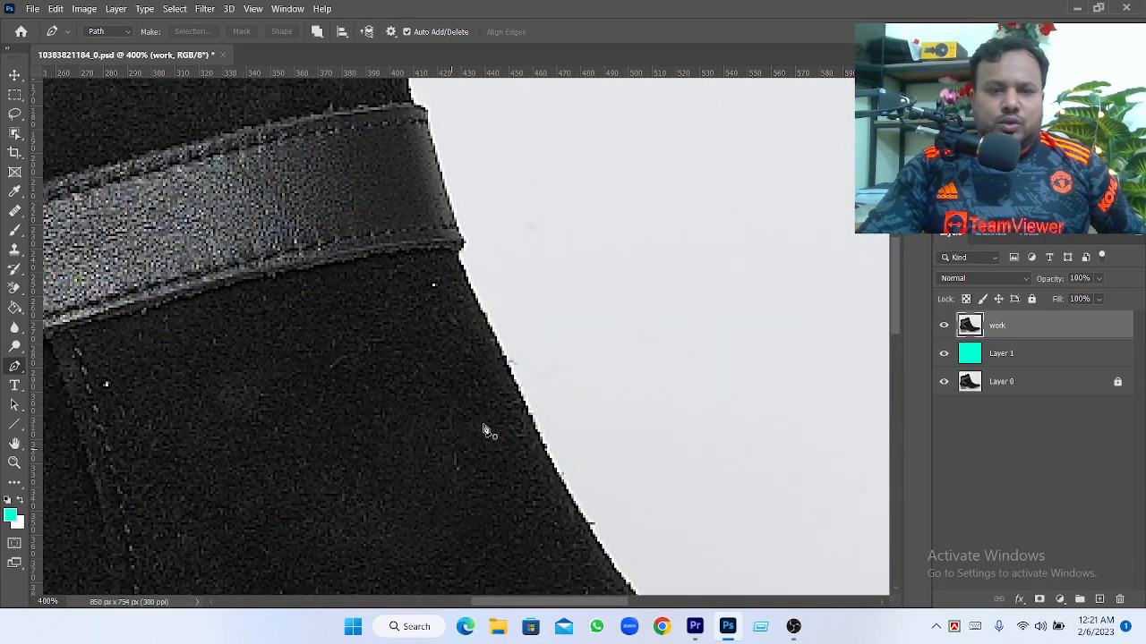
pyautogui.click(481, 308)
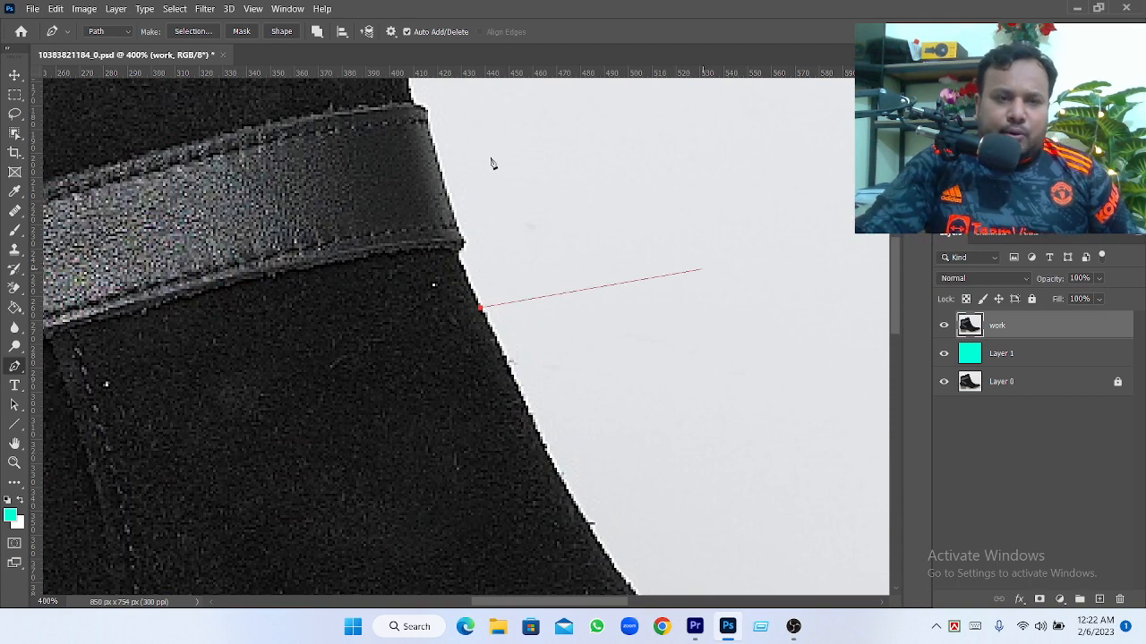
# Turn on Rubber Band in the Pen tool's path options and keep Light Red as the path color
pyautogui.click(391, 32)
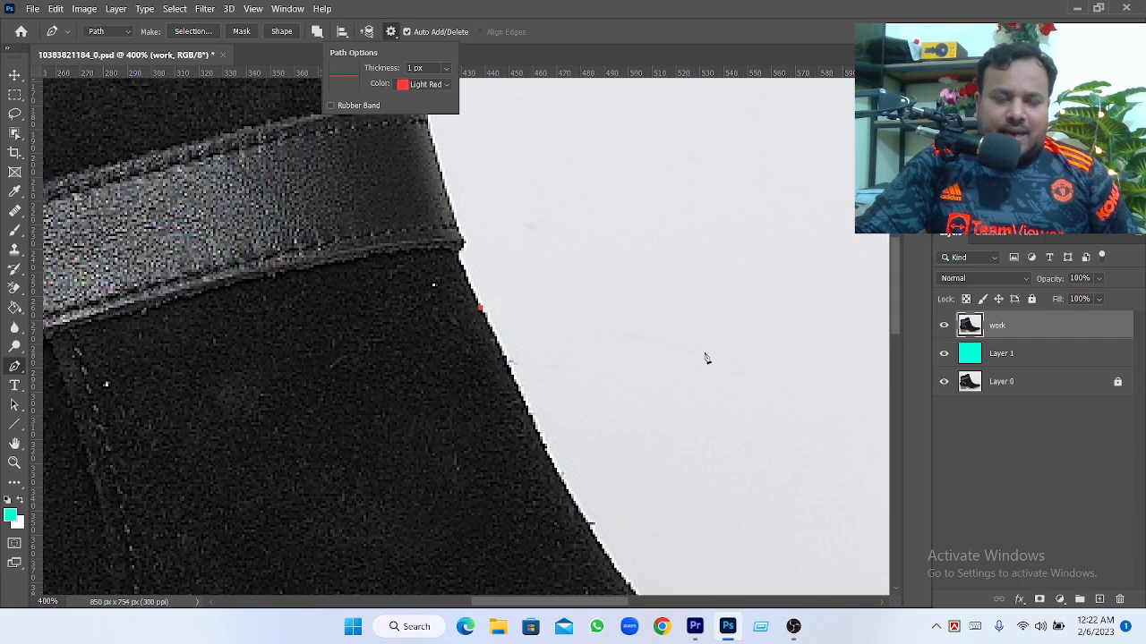
pyautogui.click(331, 105)
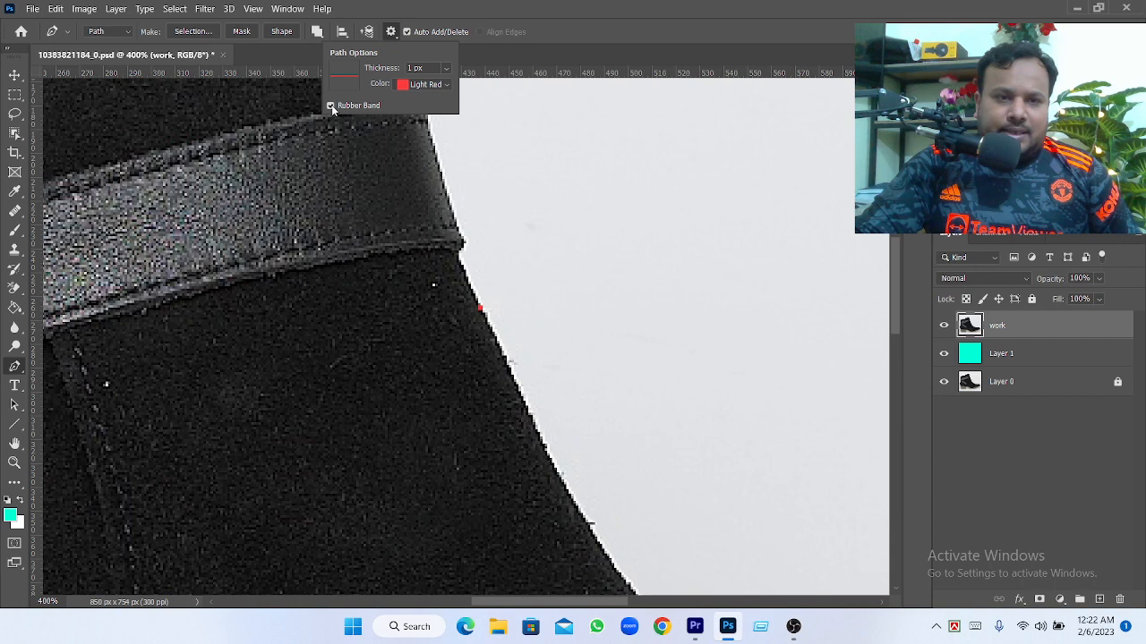
pyautogui.click(447, 85)
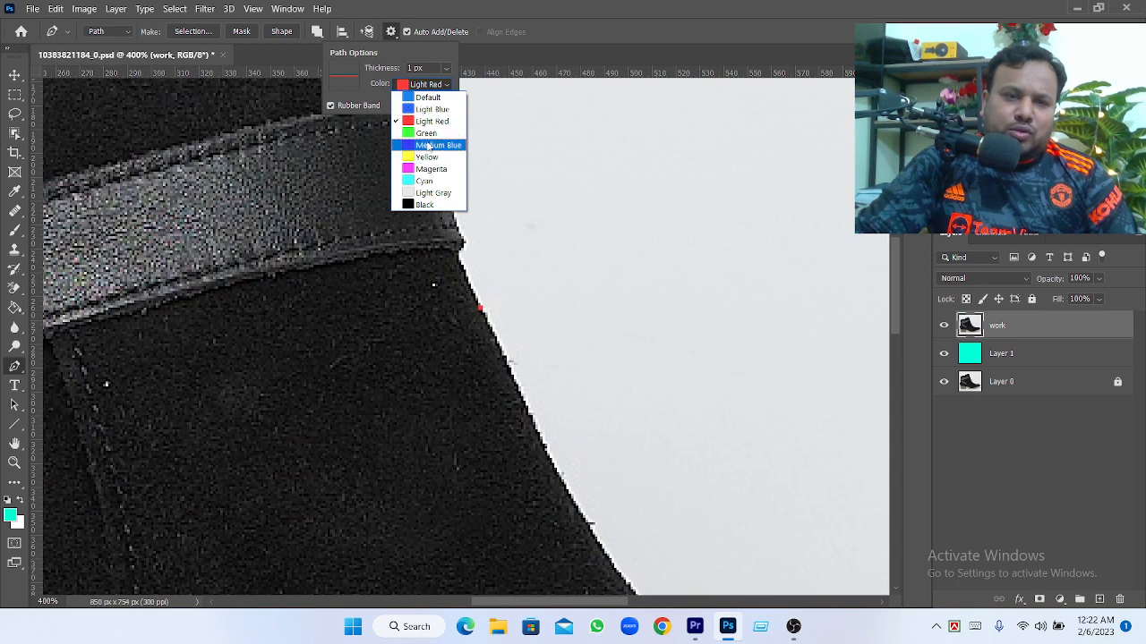
pyautogui.click(579, 309)
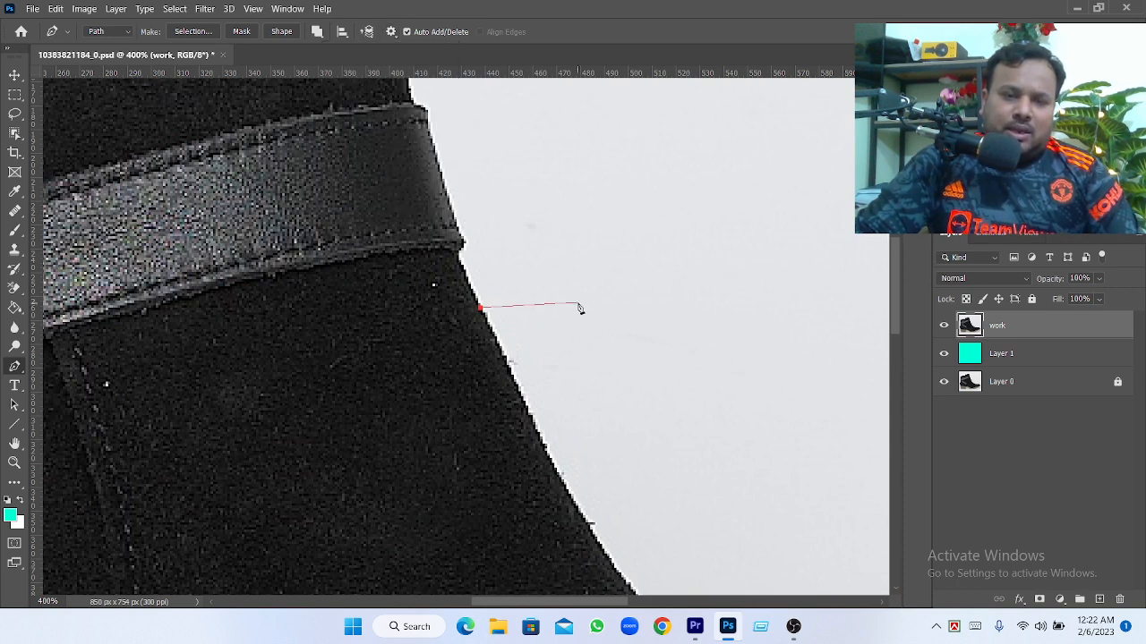
# Try path thicknesses of 0.75, 0.5 and 3 px in the Pen tool's path options, and return to 1 px
pyautogui.click(393, 34)
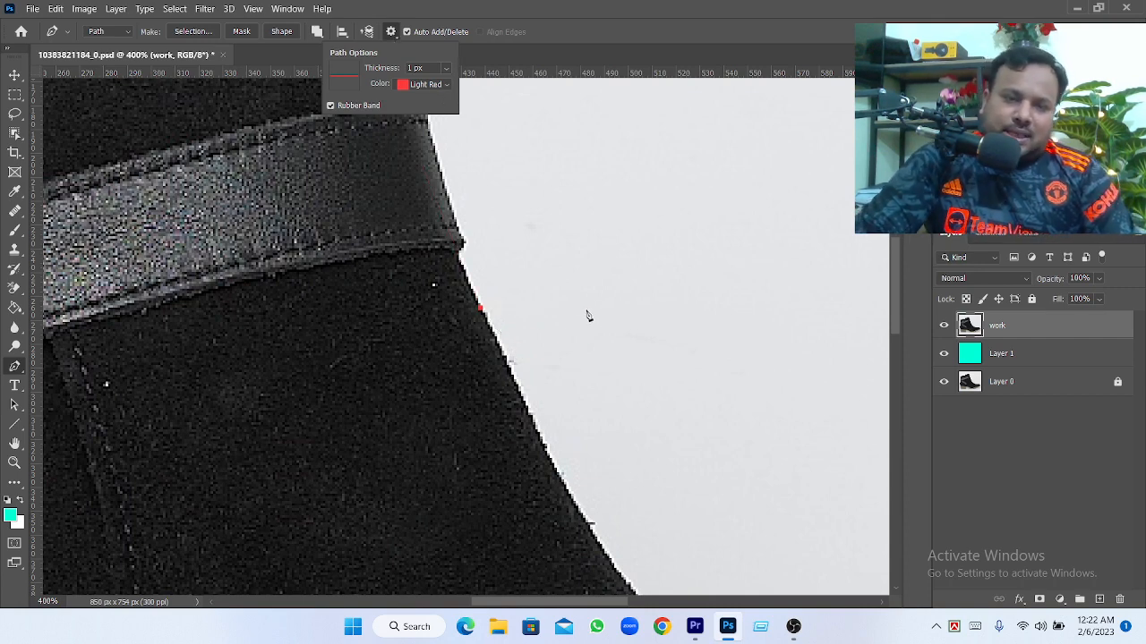
pyautogui.click(448, 71)
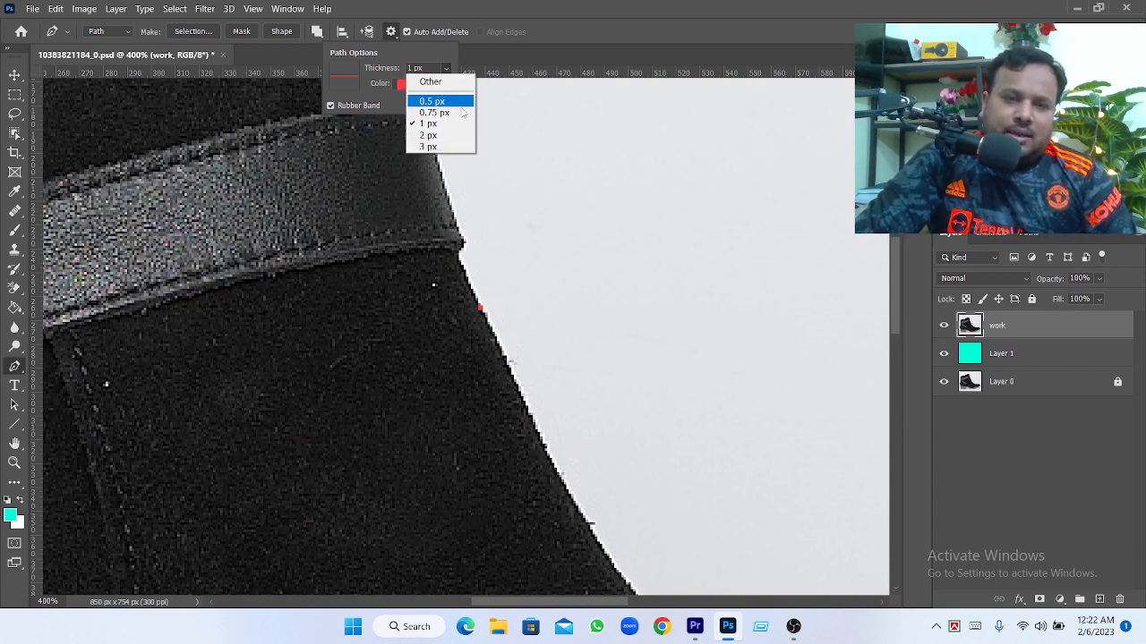
pyautogui.click(443, 113)
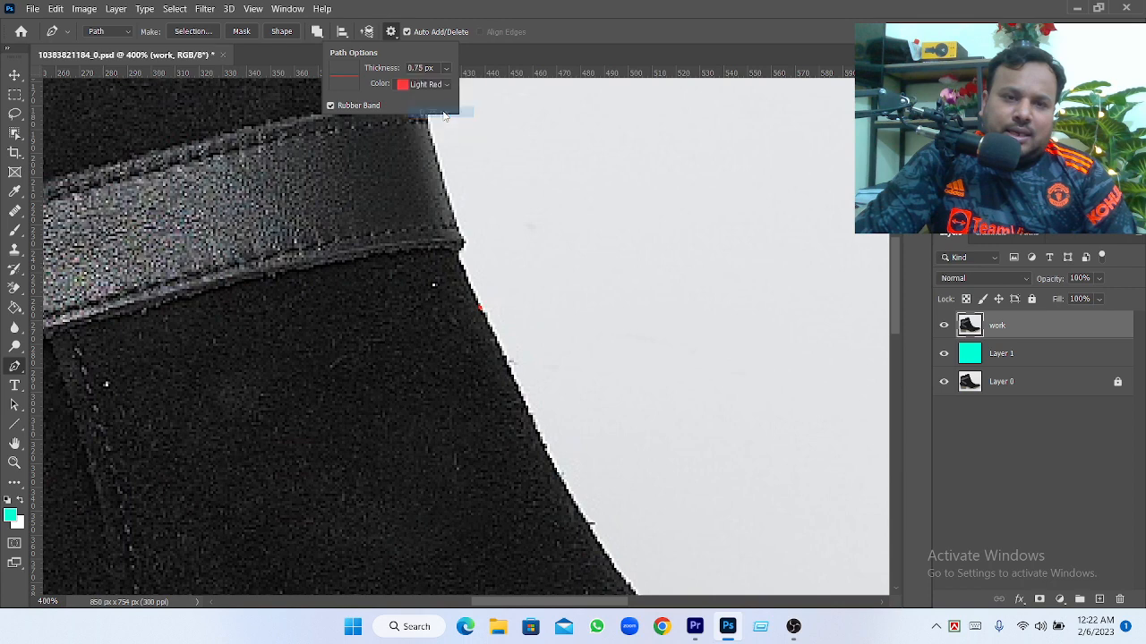
pyautogui.click(445, 70)
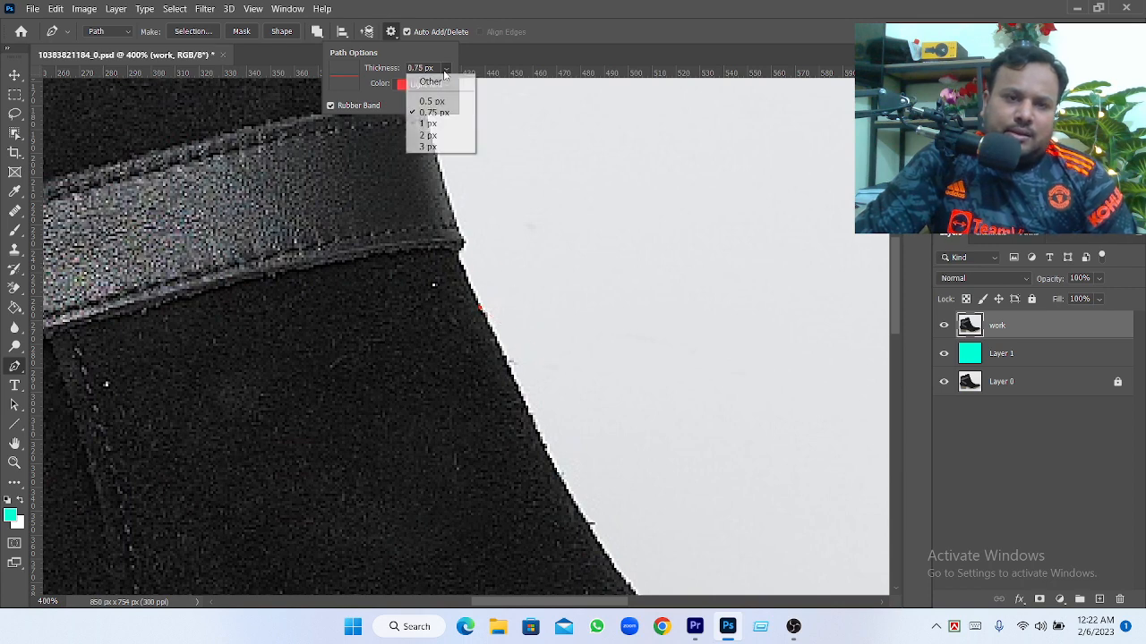
pyautogui.click(438, 101)
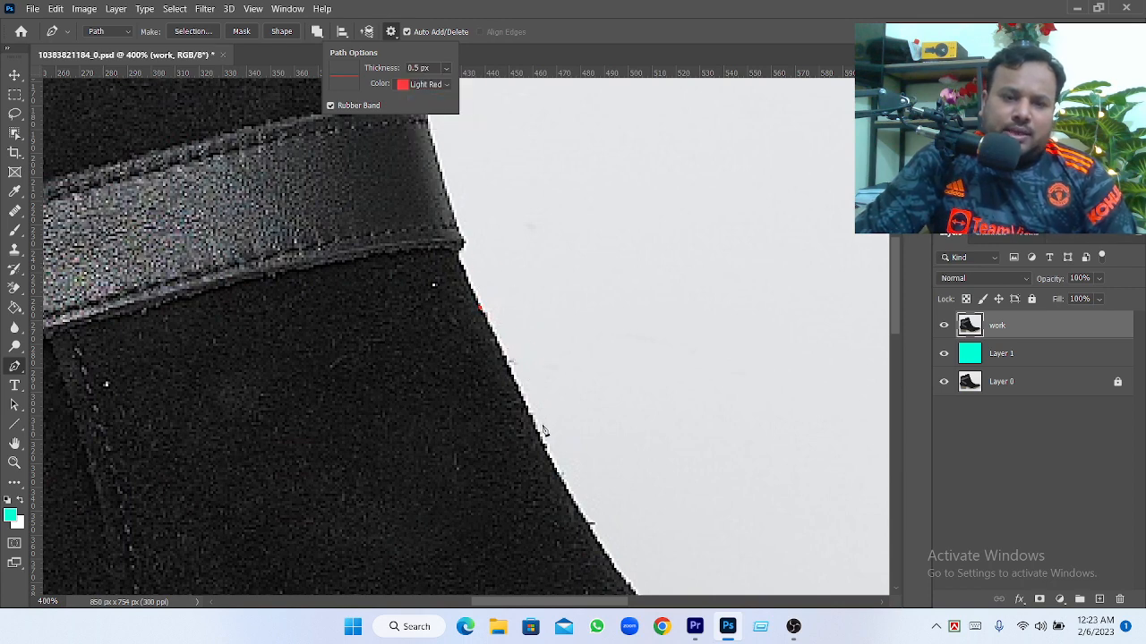
pyautogui.click(446, 70)
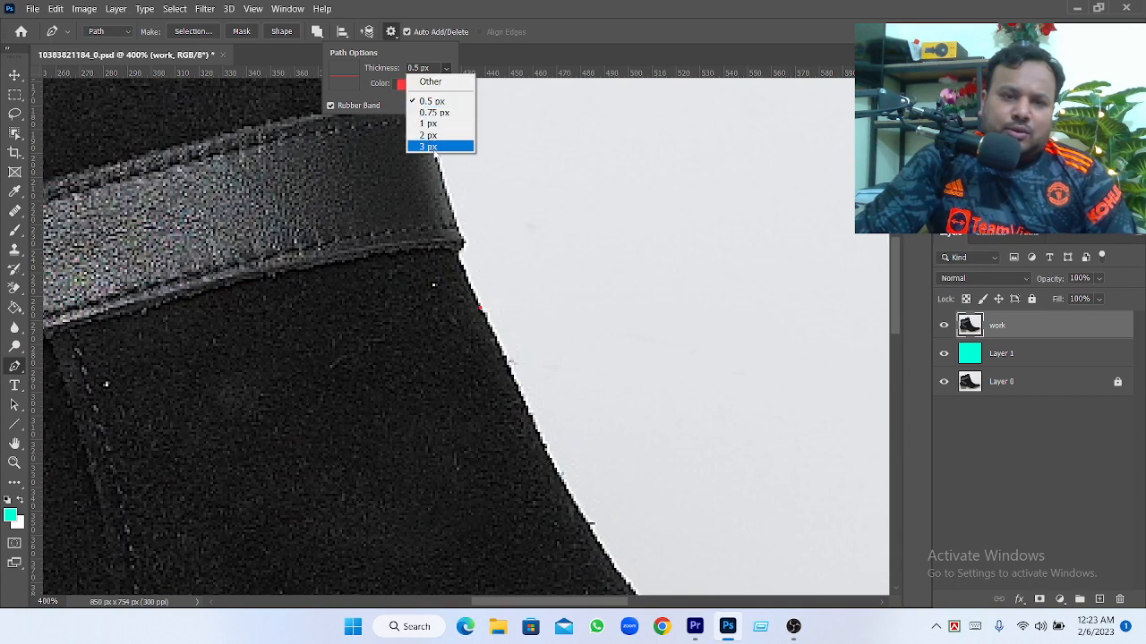
pyautogui.click(432, 147)
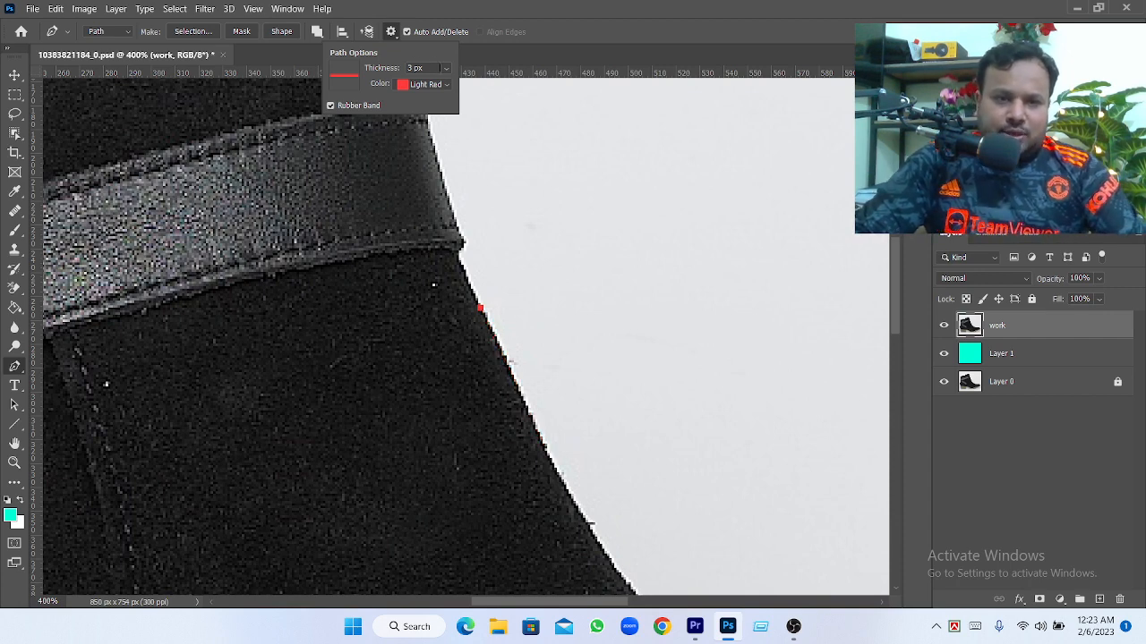
pyautogui.click(446, 69)
pyautogui.click(429, 124)
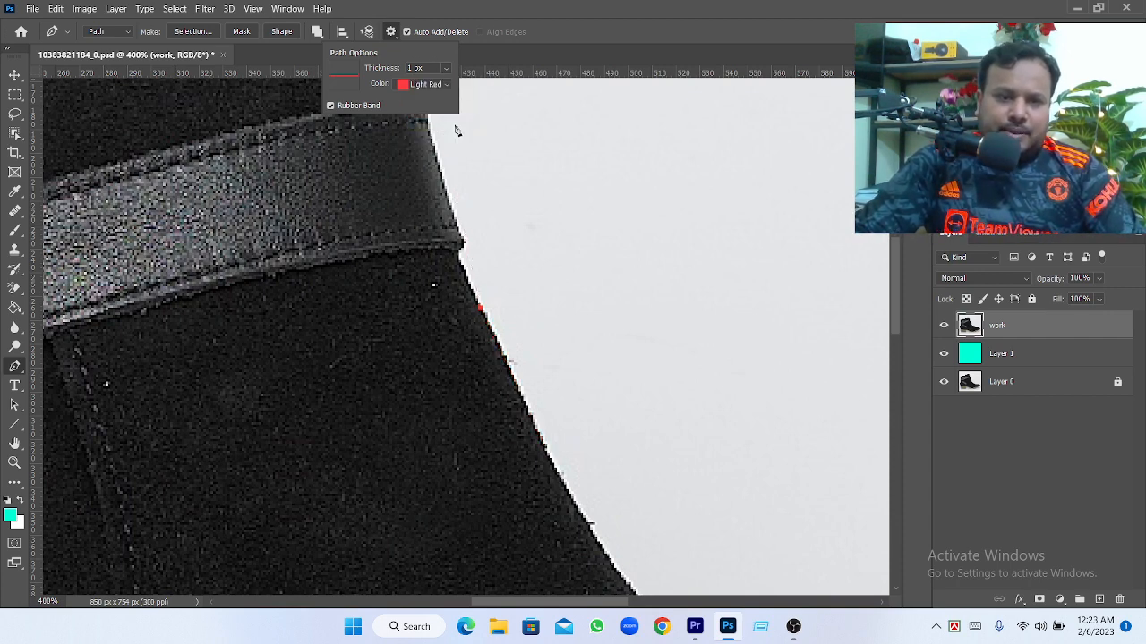
# Add a curved anchor point partway down the boot's front edge and remove its forward direction handle
pyautogui.press('space')
pyautogui.moveTo(483, 540); pyautogui.dragTo(425, 328)
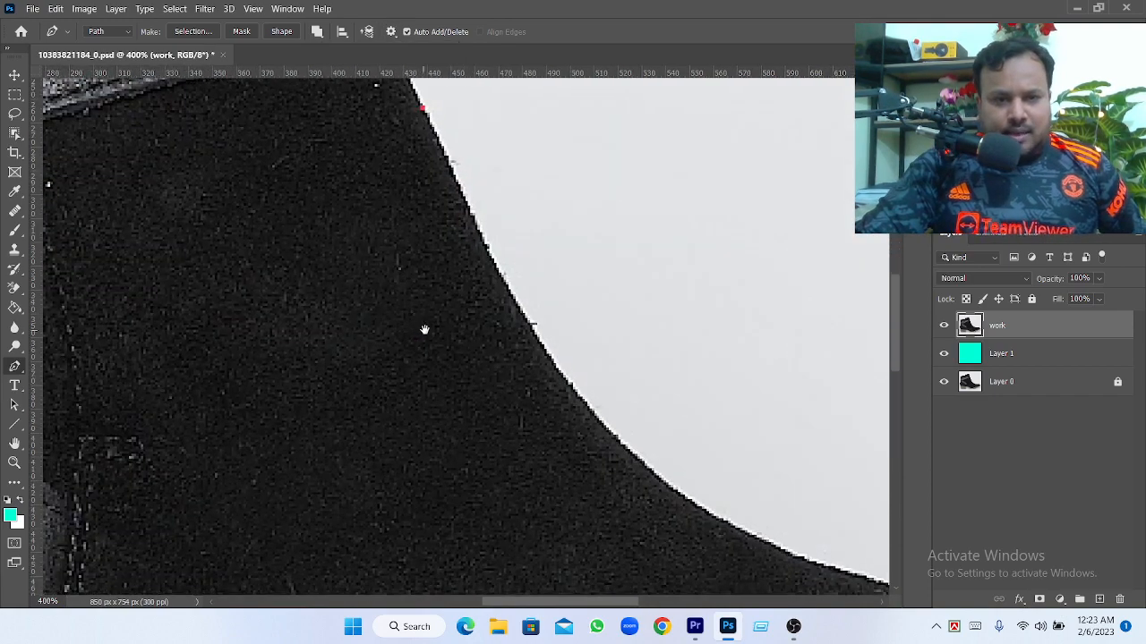
pyautogui.click(564, 379)
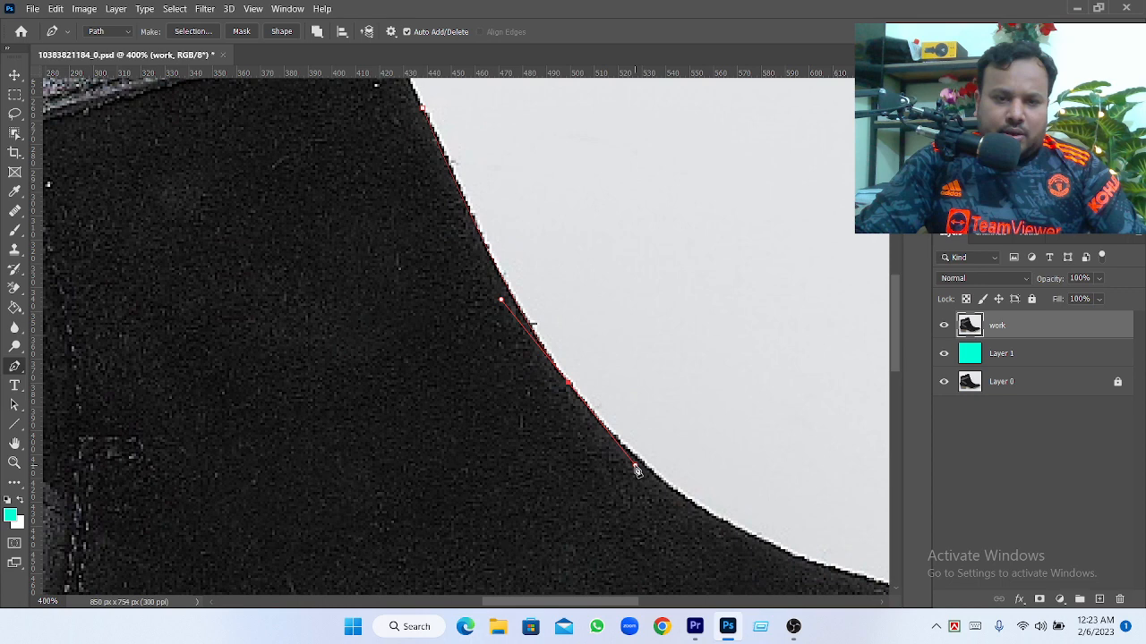
pyautogui.click(635, 464)
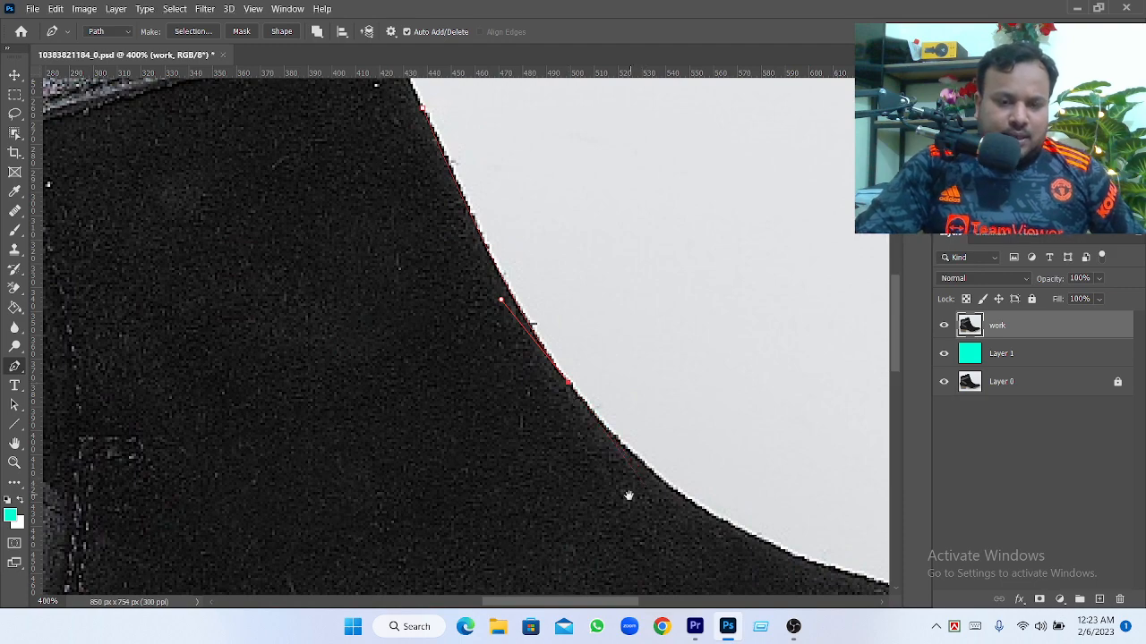
# Extend the path along the concave instep with a curved anchor point where the edge flattens, and remove its forward handle
pyautogui.moveTo(626, 493); pyautogui.dragTo(415, 290)
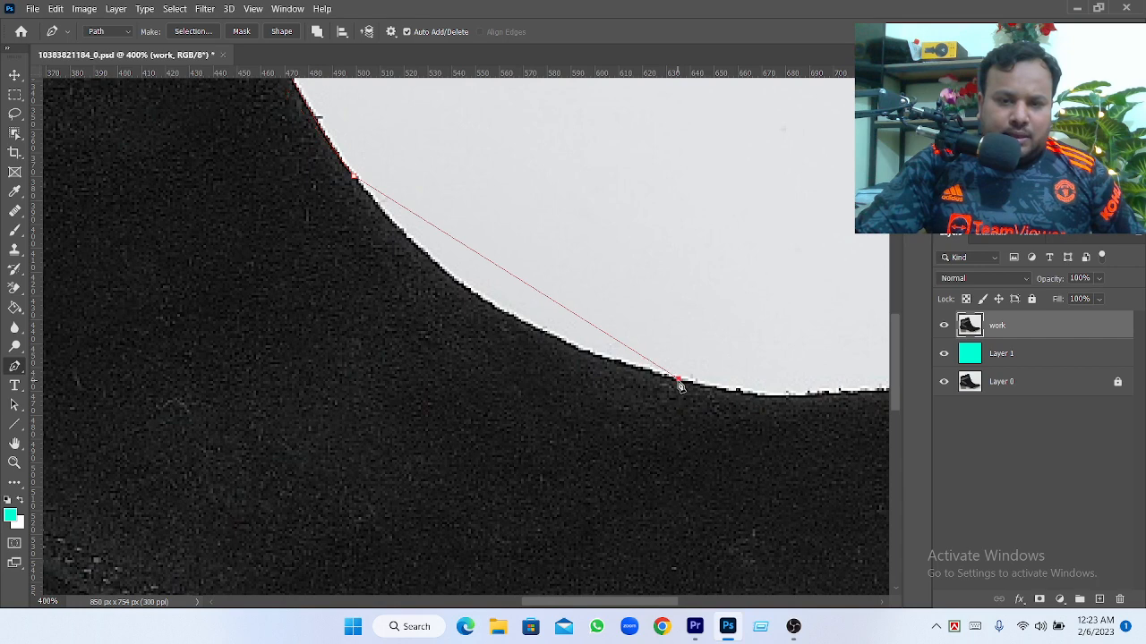
pyautogui.moveTo(680, 384); pyautogui.dragTo(893, 439)
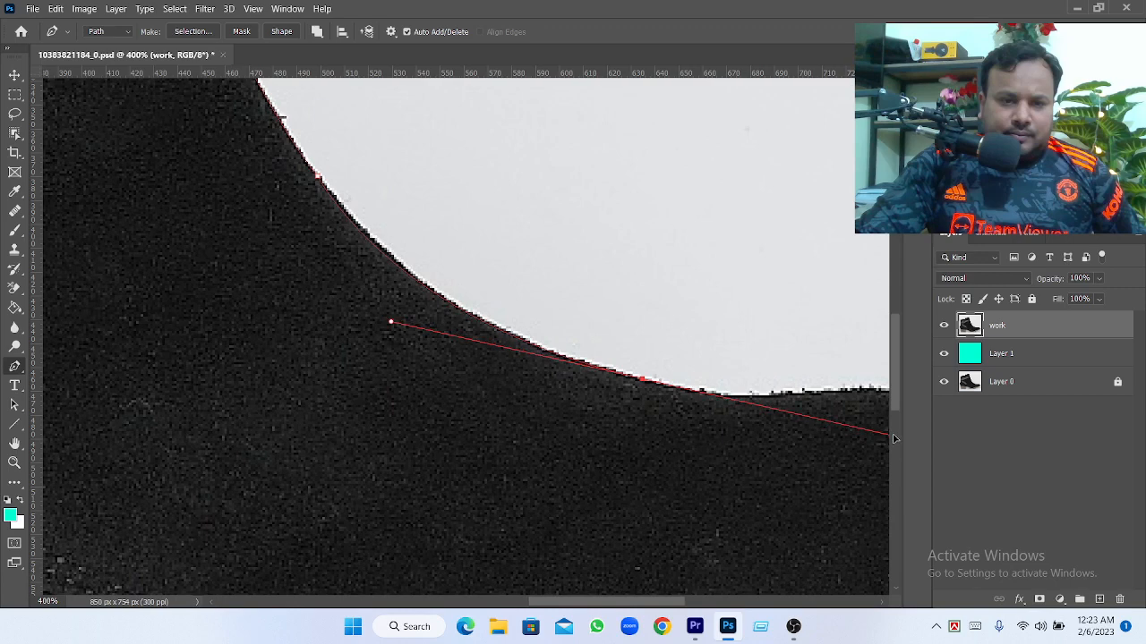
pyautogui.moveTo(894, 439); pyautogui.dragTo(862, 431)
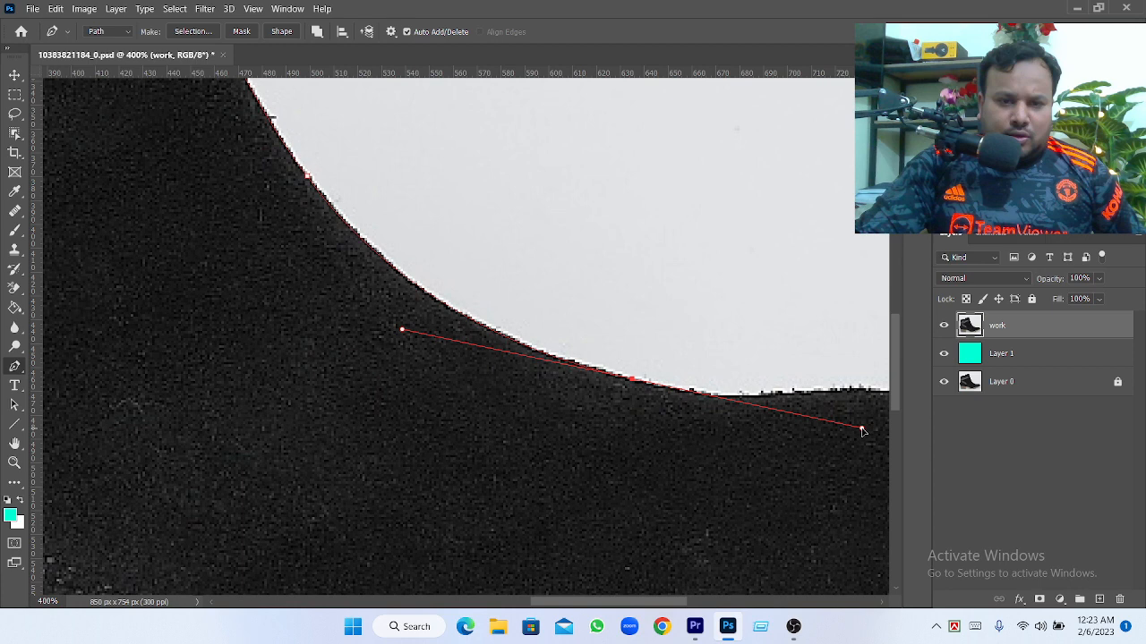
pyautogui.keyDown('alt'); pyautogui.click(633, 380); pyautogui.keyUp('alt')
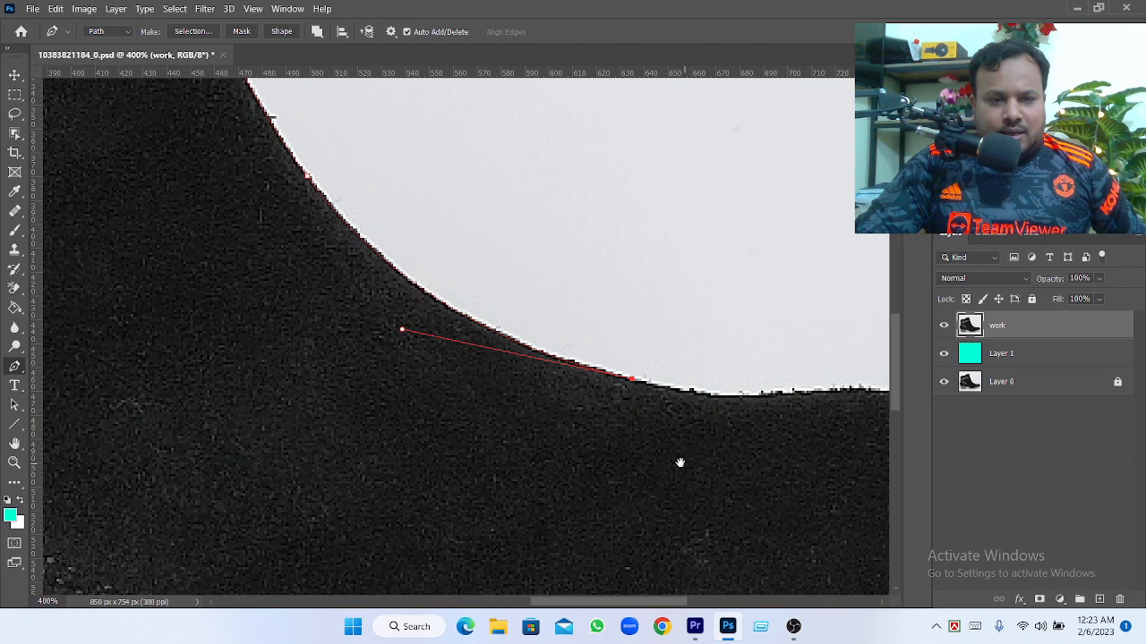
# Trace the top of the toe area with two curved anchor points, ending where the toe starts to round downward
pyautogui.moveTo(680, 463); pyautogui.dragTo(395, 412)
pyautogui.click(408, 357)
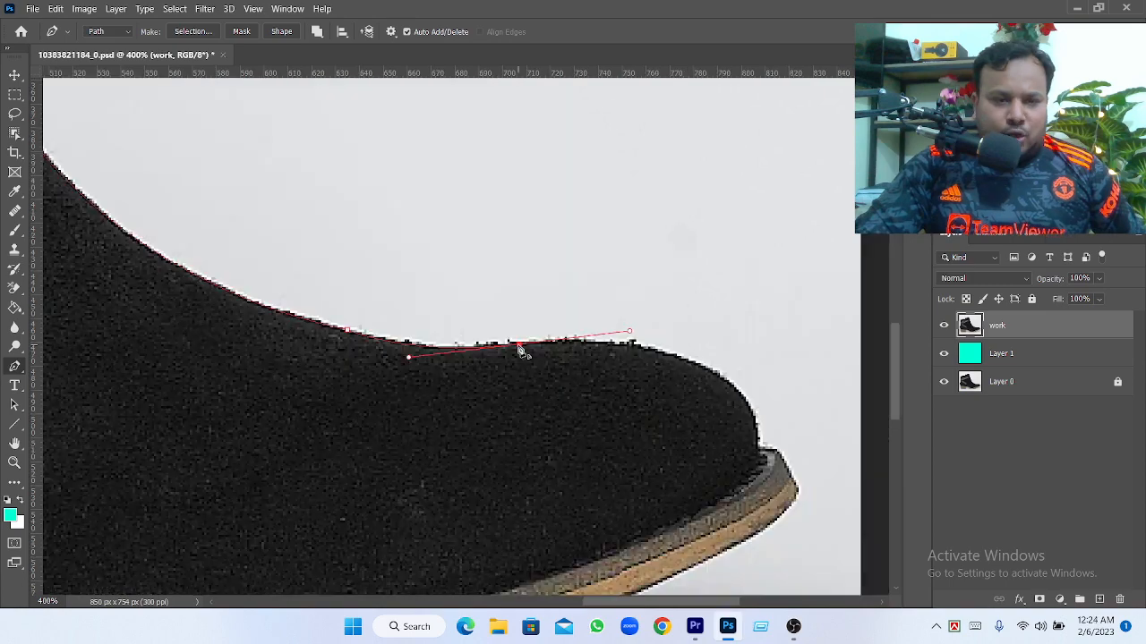
pyautogui.moveTo(545, 423); pyautogui.dragTo(465, 379)
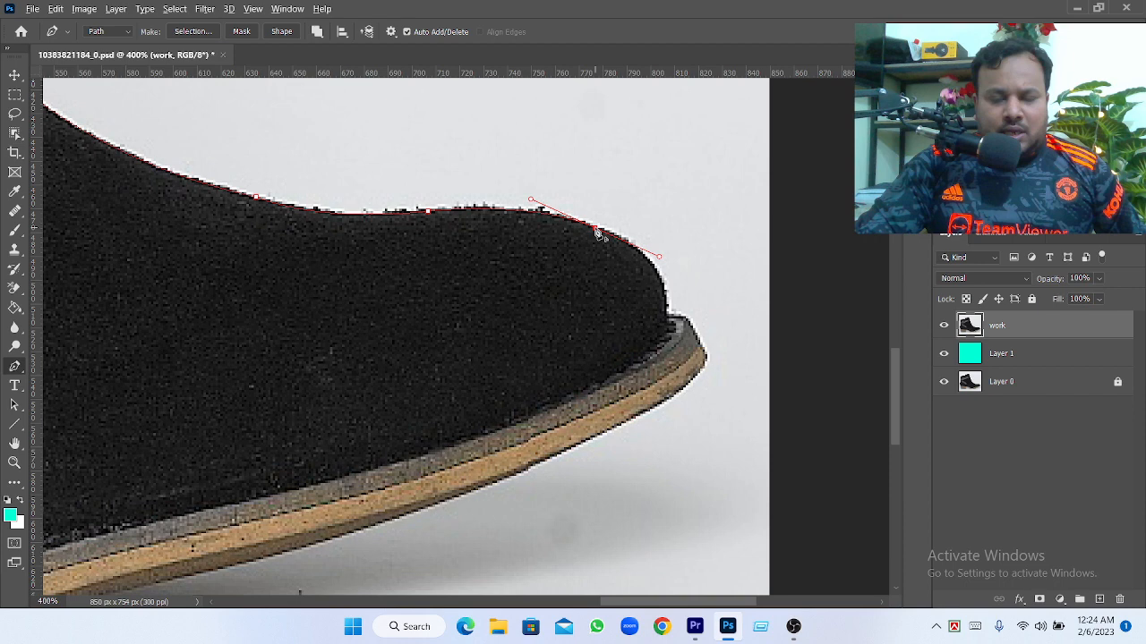
pyautogui.keyDown('alt'); pyautogui.click(595, 227); pyautogui.keyUp('alt')
# Trace the rounded toe down to the sole and continue the path around the sole's front tip to its underside
pyautogui.moveTo(668, 312); pyautogui.dragTo(666, 369)
pyautogui.keyDown('alt'); pyautogui.click(668, 311); pyautogui.keyUp('alt')
pyautogui.click(689, 325)
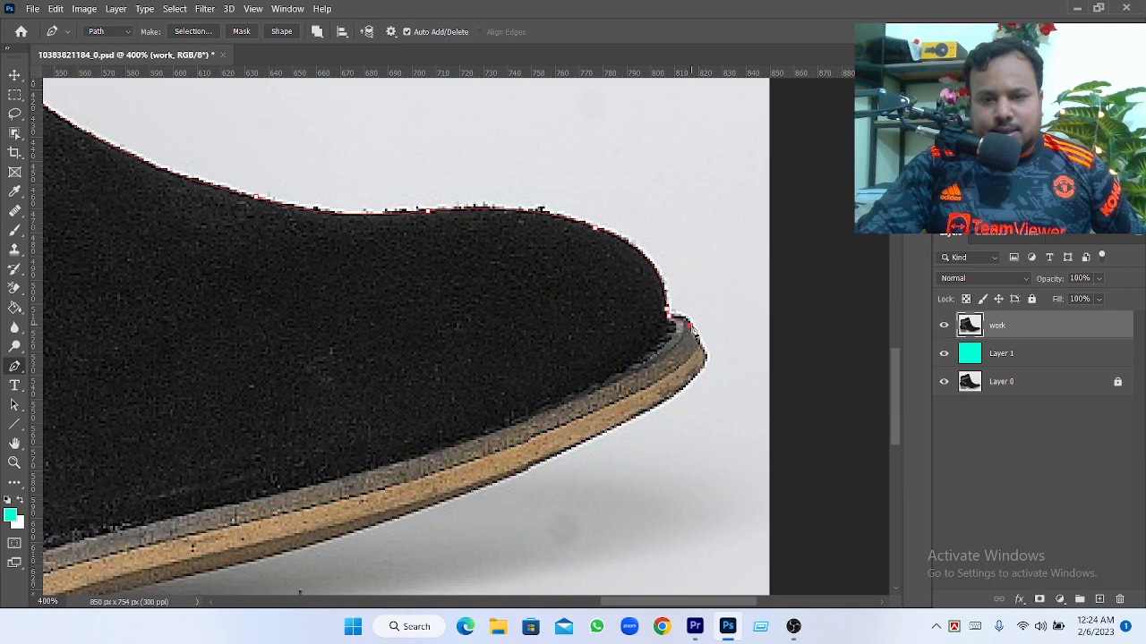
pyautogui.scroll(-3, 691, 327)
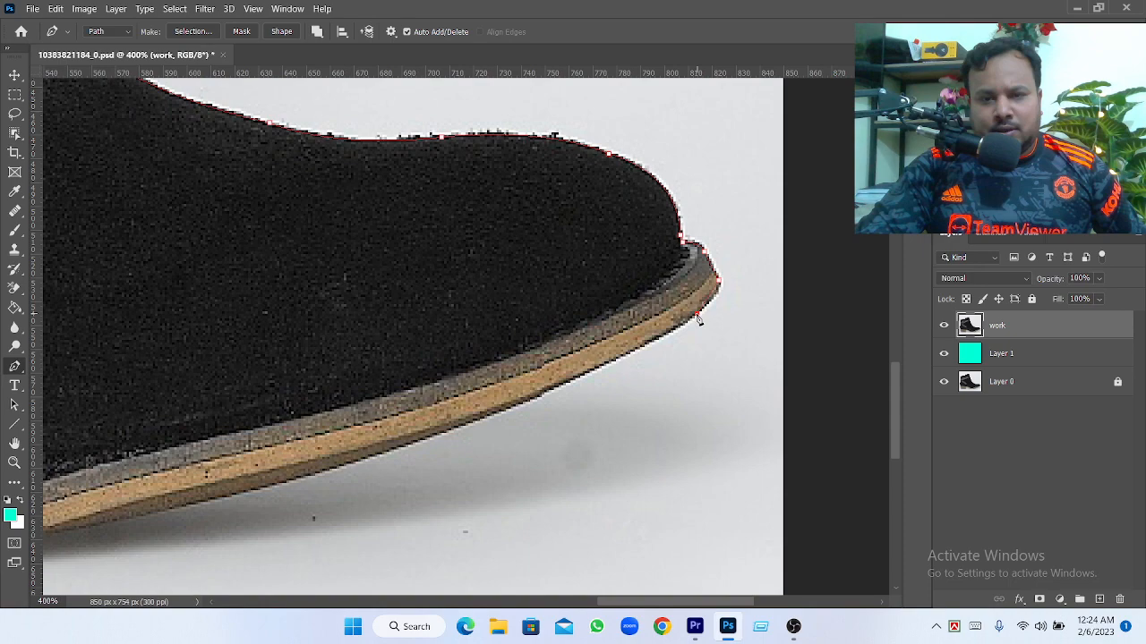
pyautogui.moveTo(697, 314); pyautogui.dragTo(816, 251)
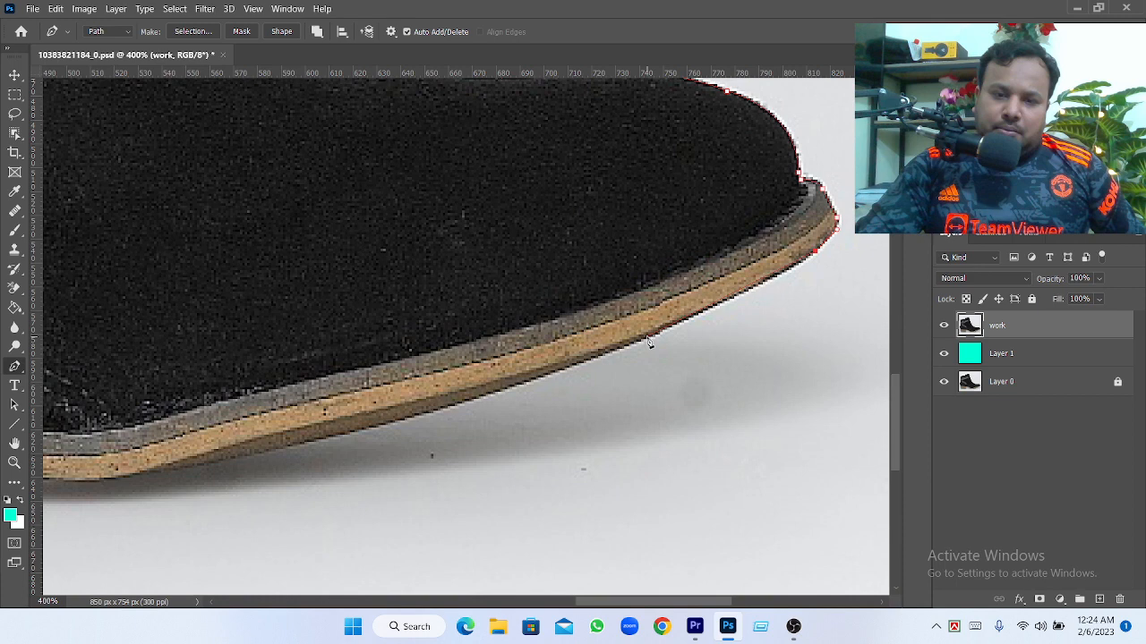
# Trace the underside of the front sole toward the heel with two curved anchor points that have no forward handles
pyautogui.moveTo(647, 338); pyautogui.dragTo(689, 321)
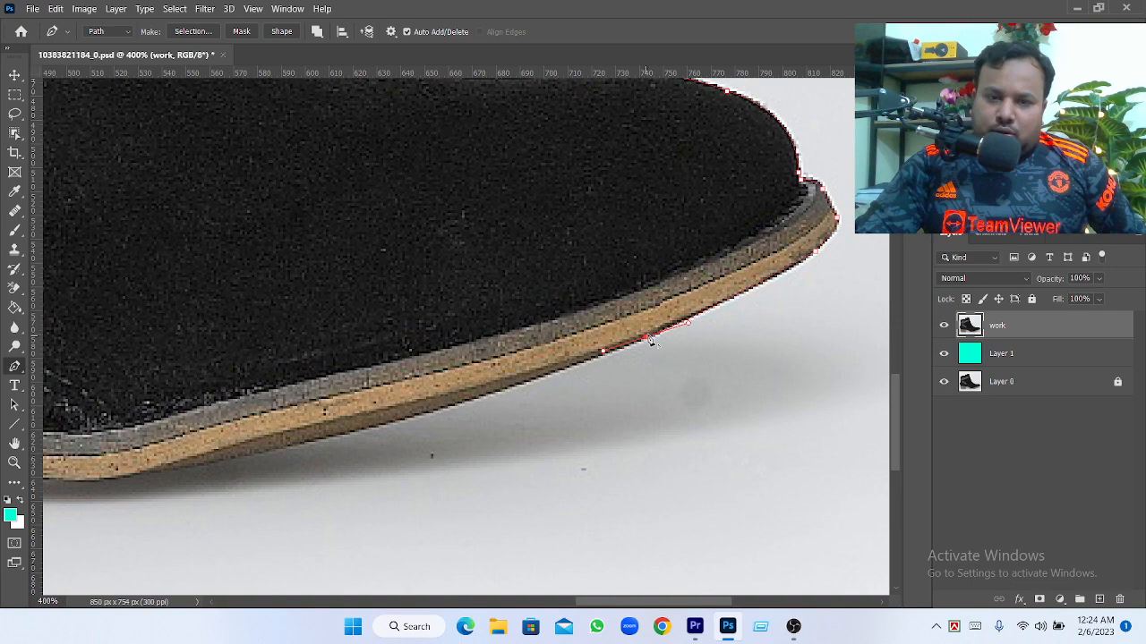
pyautogui.moveTo(567, 422); pyautogui.dragTo(713, 358)
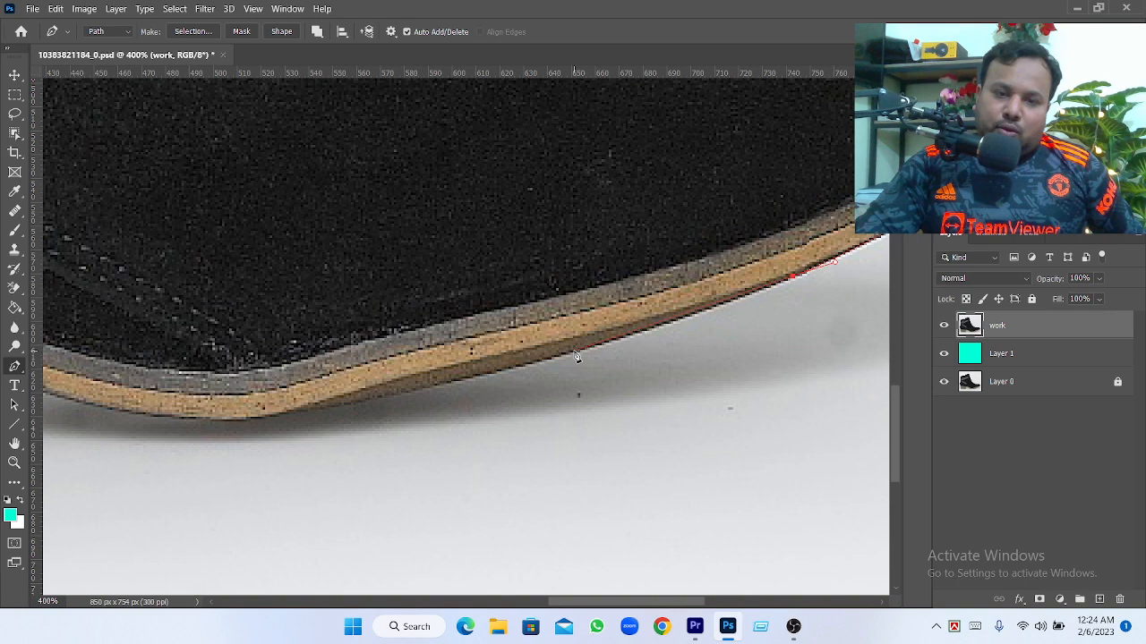
pyautogui.moveTo(573, 351); pyautogui.dragTo(622, 339)
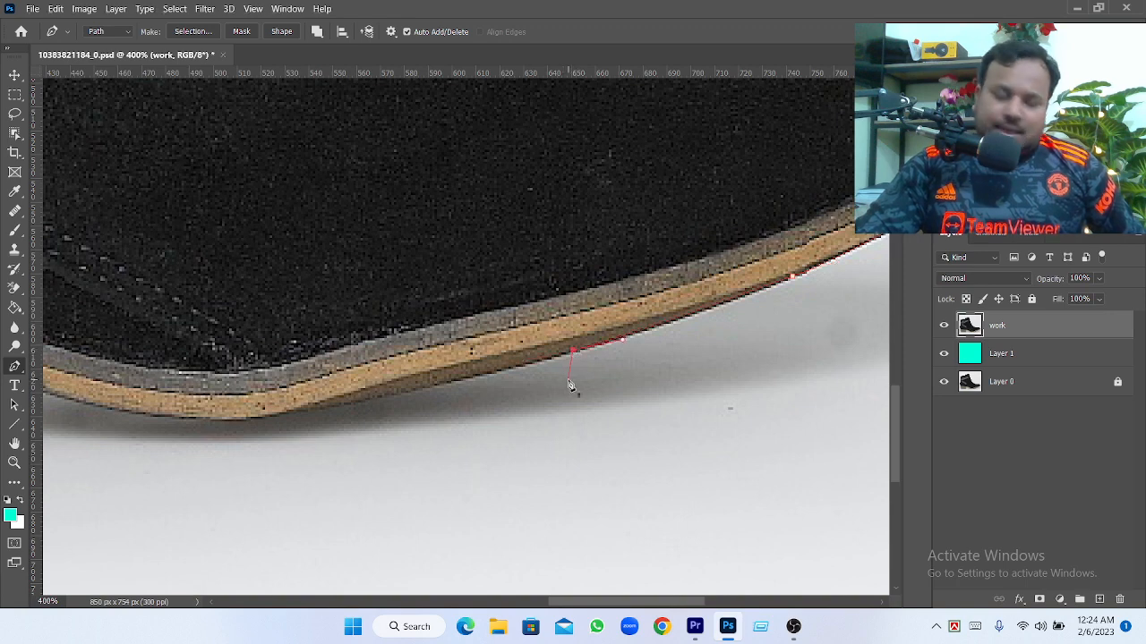
pyautogui.moveTo(570, 385); pyautogui.dragTo(724, 354)
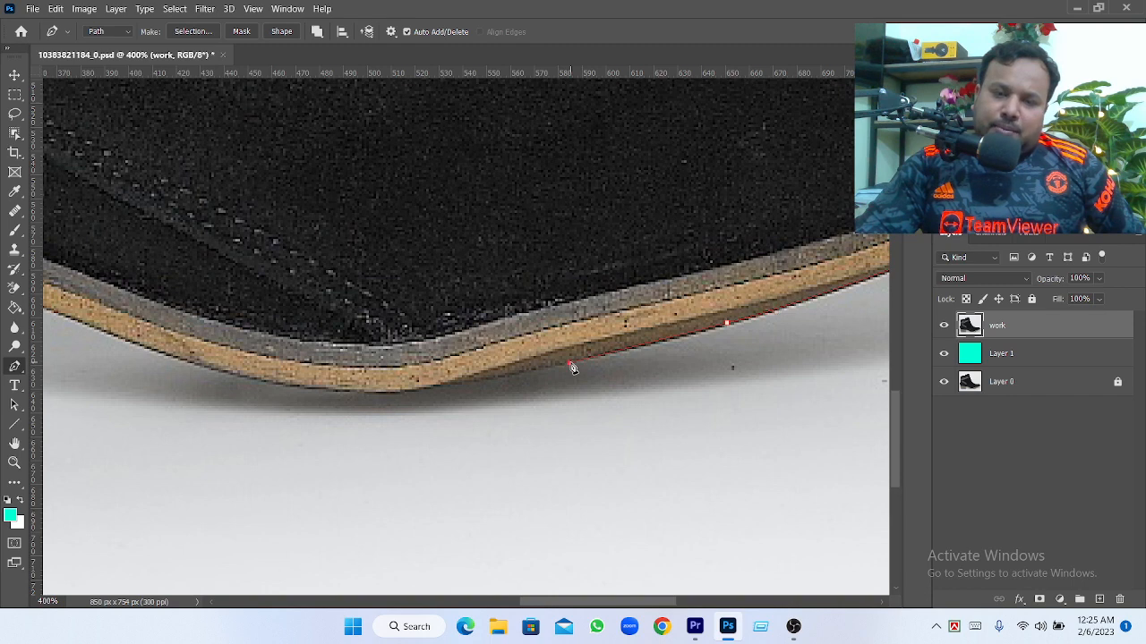
pyautogui.moveTo(570, 364); pyautogui.dragTo(542, 365)
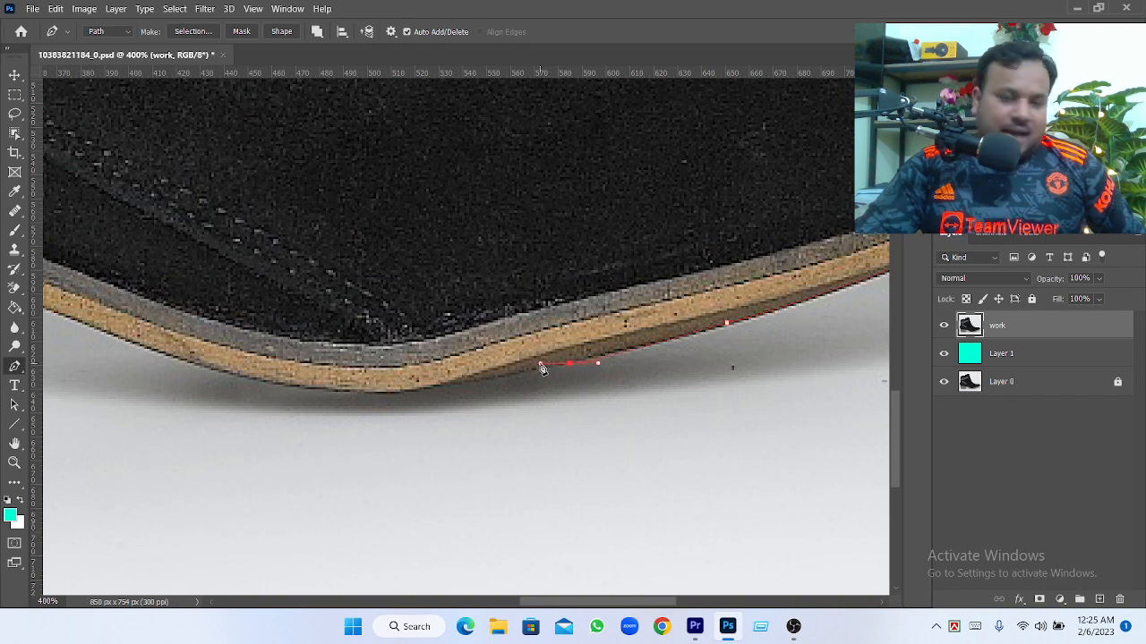
pyautogui.keyDown('alt'); pyautogui.click(569, 365); pyautogui.keyUp('alt')
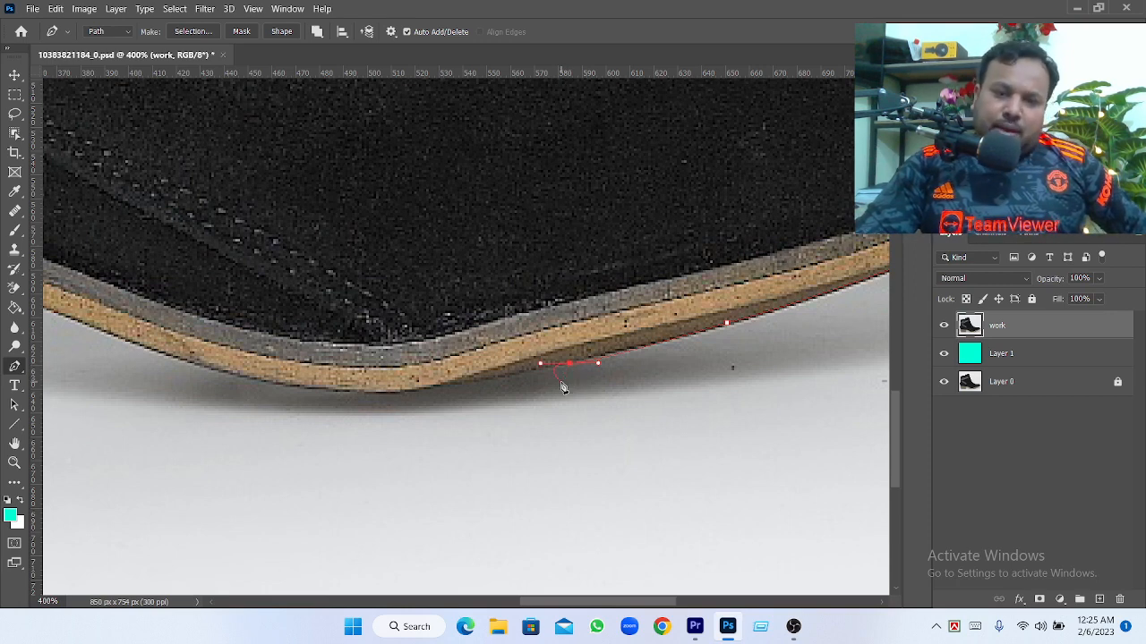
pyautogui.hotkey('ctrl', 'z')
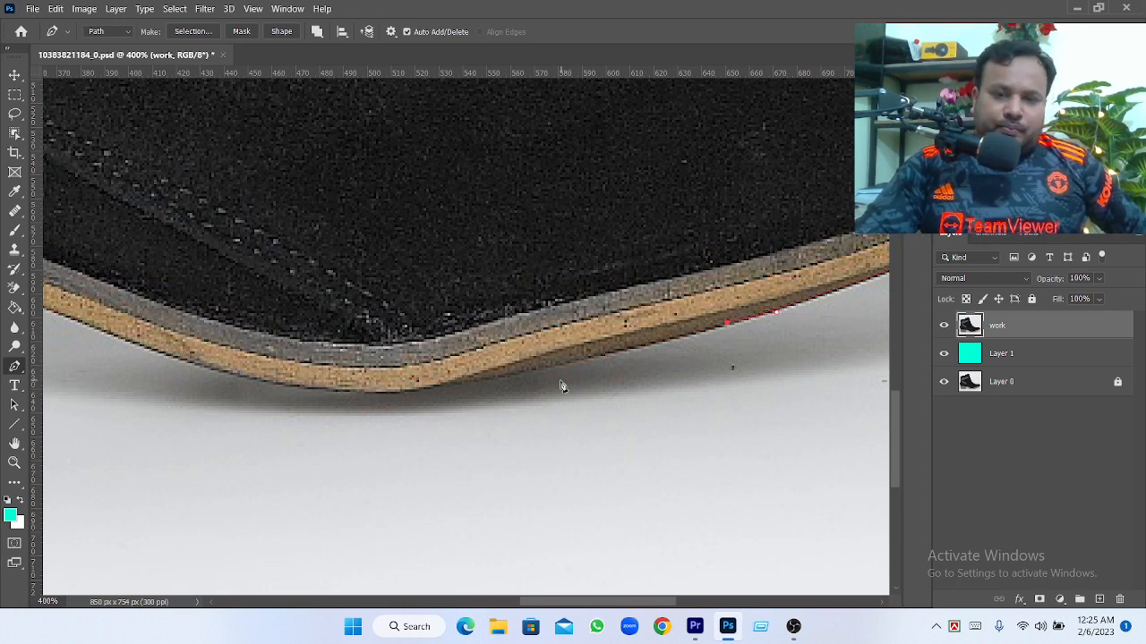
# Continue the path to the sole's lowest part with a plain and a curved anchor point, removing the curved point's forward handle
pyautogui.click(598, 356)
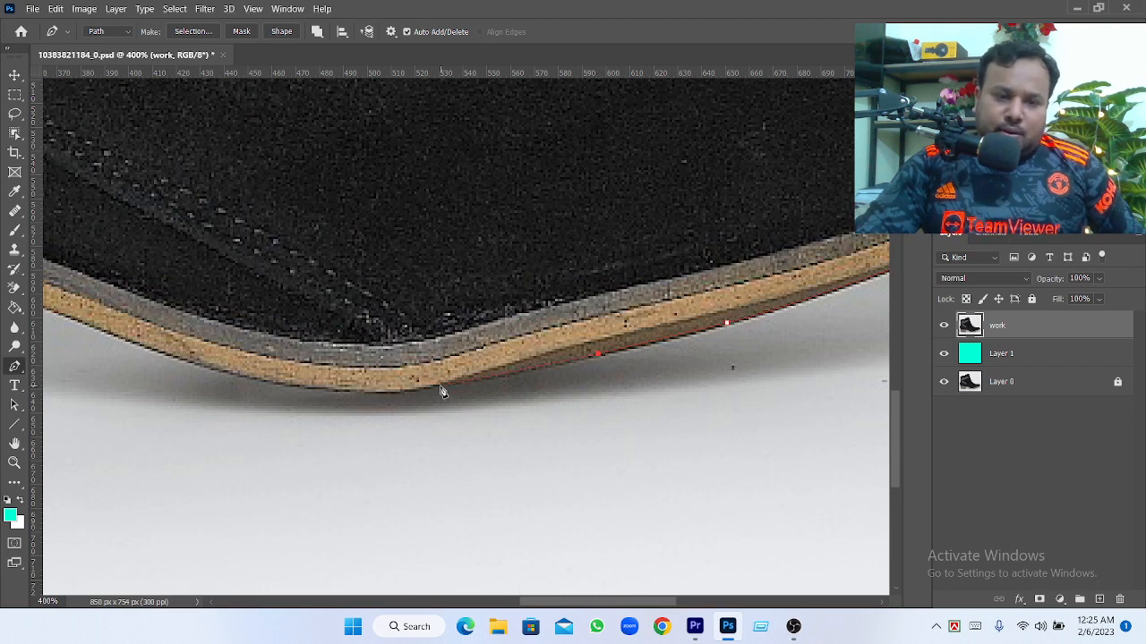
pyautogui.moveTo(439, 387); pyautogui.dragTo(420, 389)
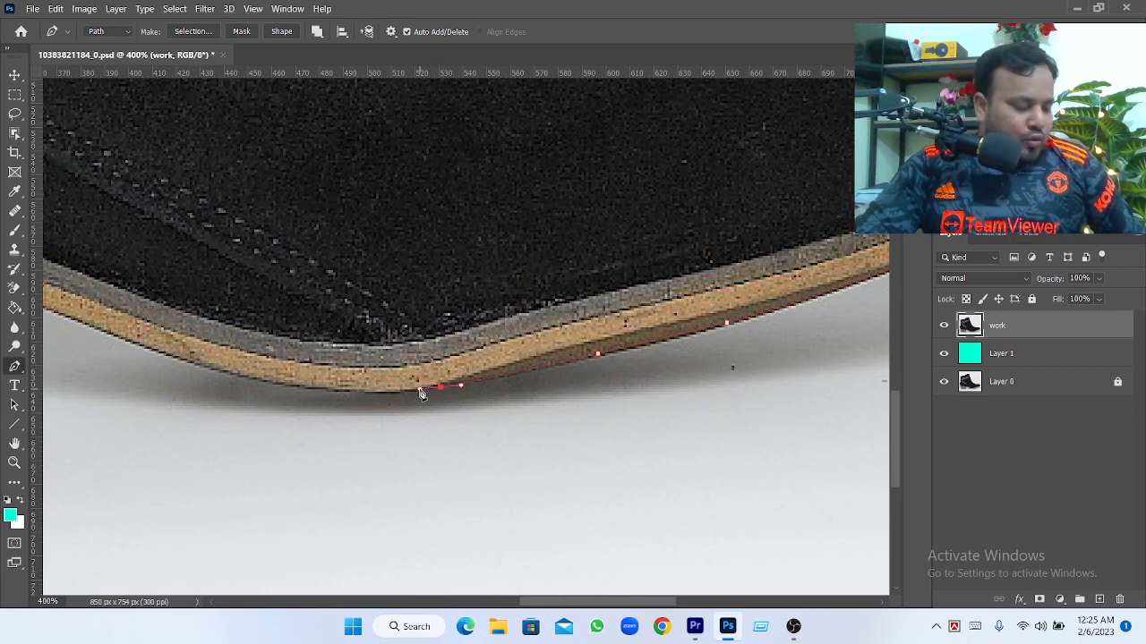
pyautogui.keyDown('alt'); pyautogui.click(439, 387); pyautogui.keyUp('alt')
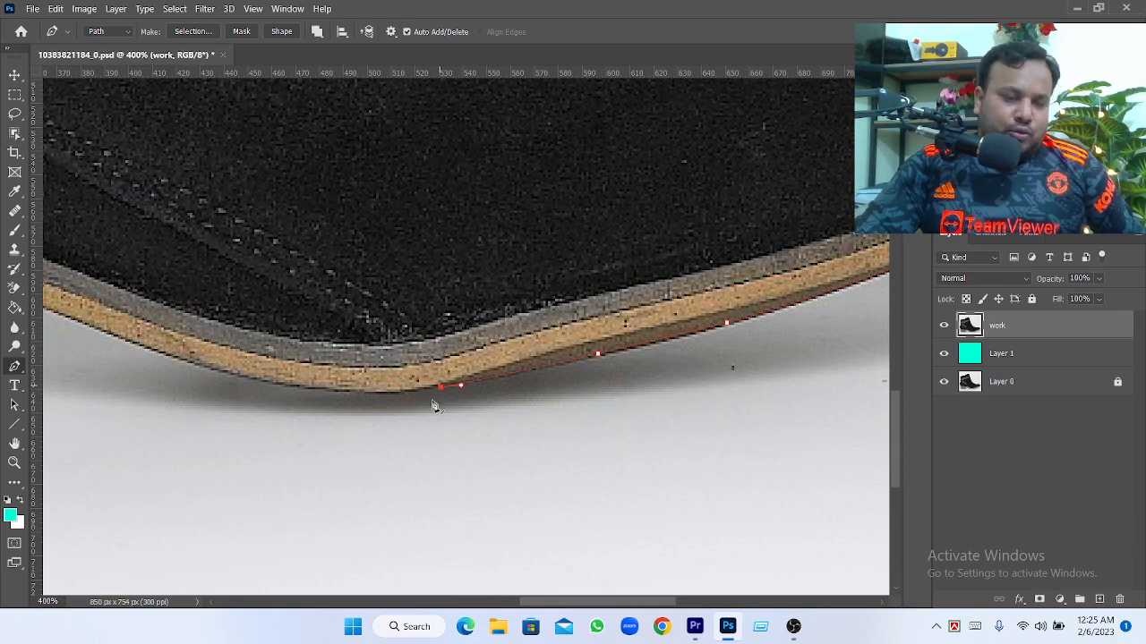
# Trace the sole's curve up toward the arch with two curved anchor points, removing the forward handle of each
pyautogui.moveTo(419, 454); pyautogui.dragTo(700, 460)
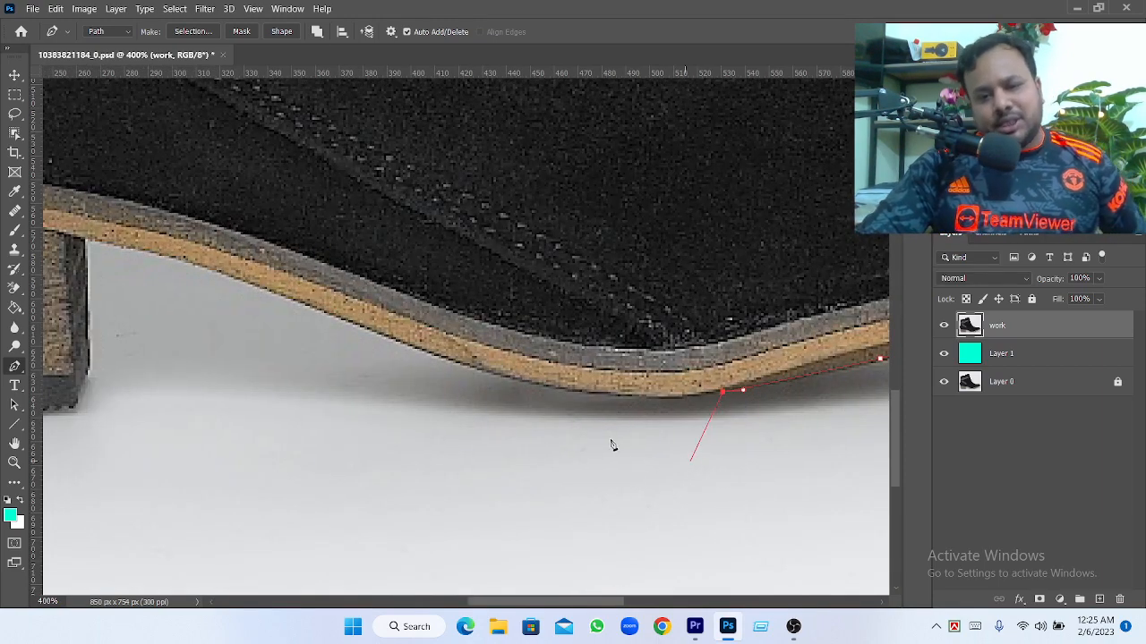
pyautogui.moveTo(560, 388); pyautogui.dragTo(490, 376)
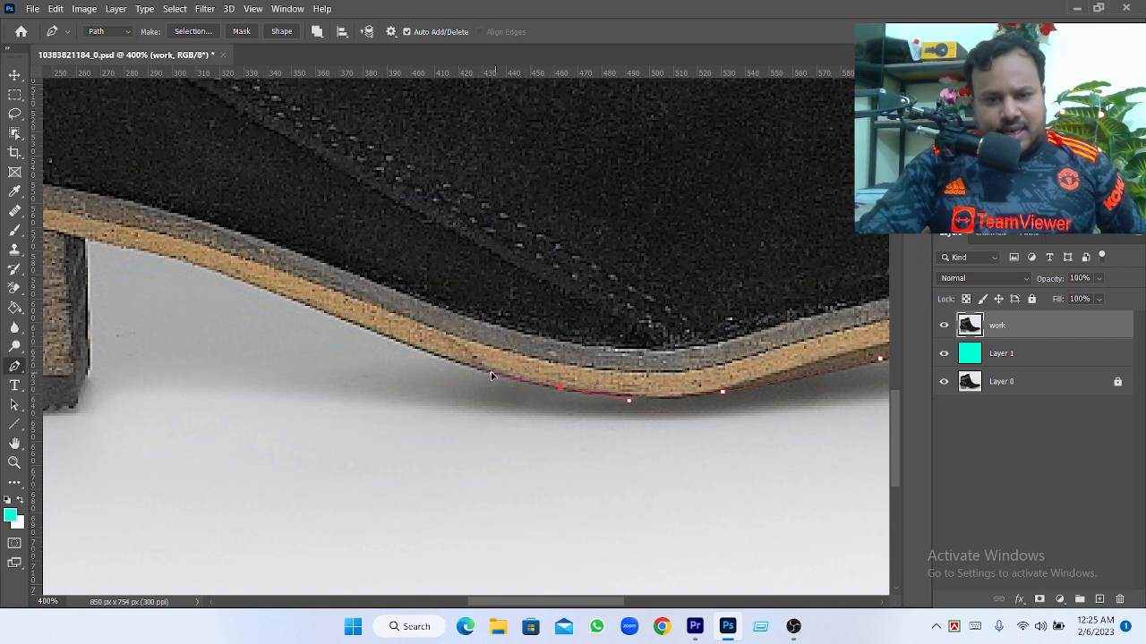
pyautogui.keyDown('alt'); pyautogui.click(562, 391); pyautogui.keyUp('alt')
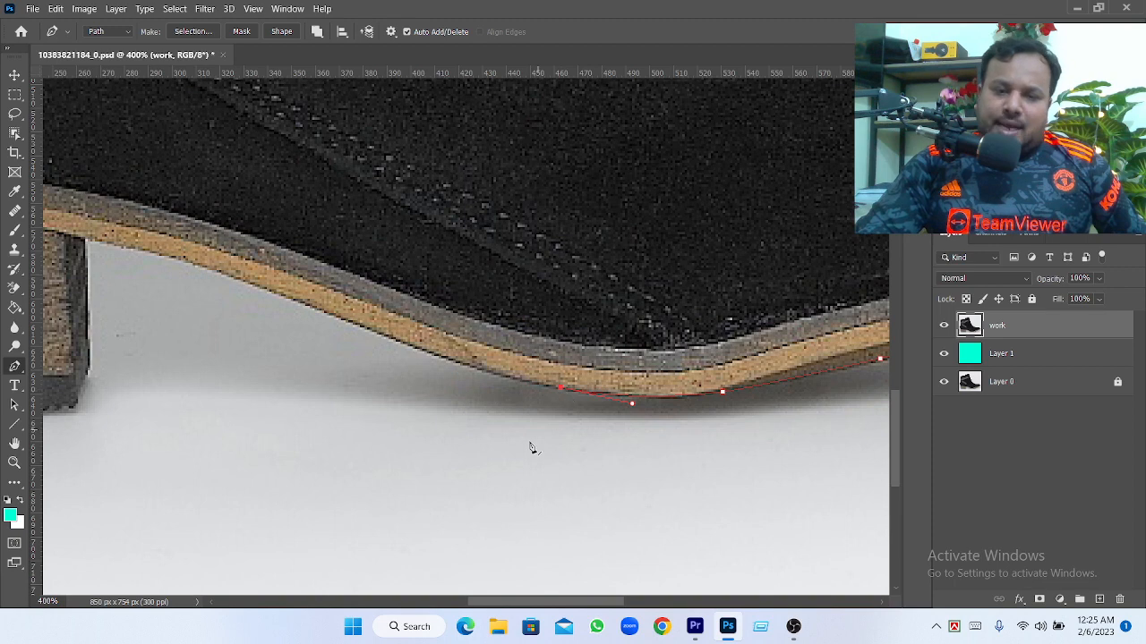
pyautogui.moveTo(548, 457); pyautogui.dragTo(663, 492)
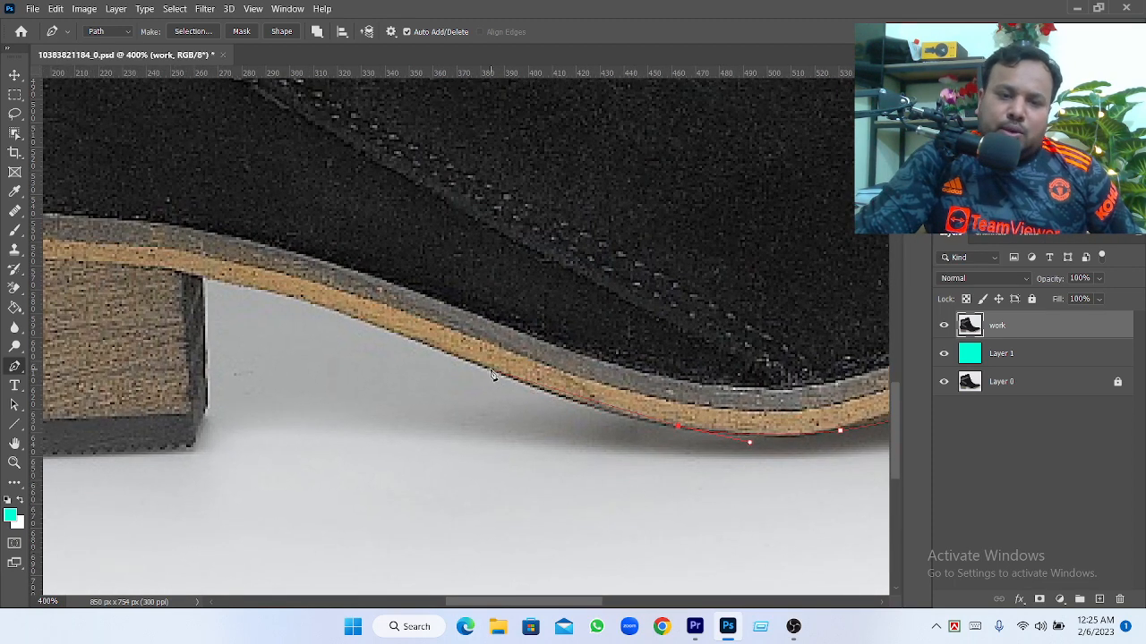
pyautogui.moveTo(490, 369); pyautogui.dragTo(427, 341)
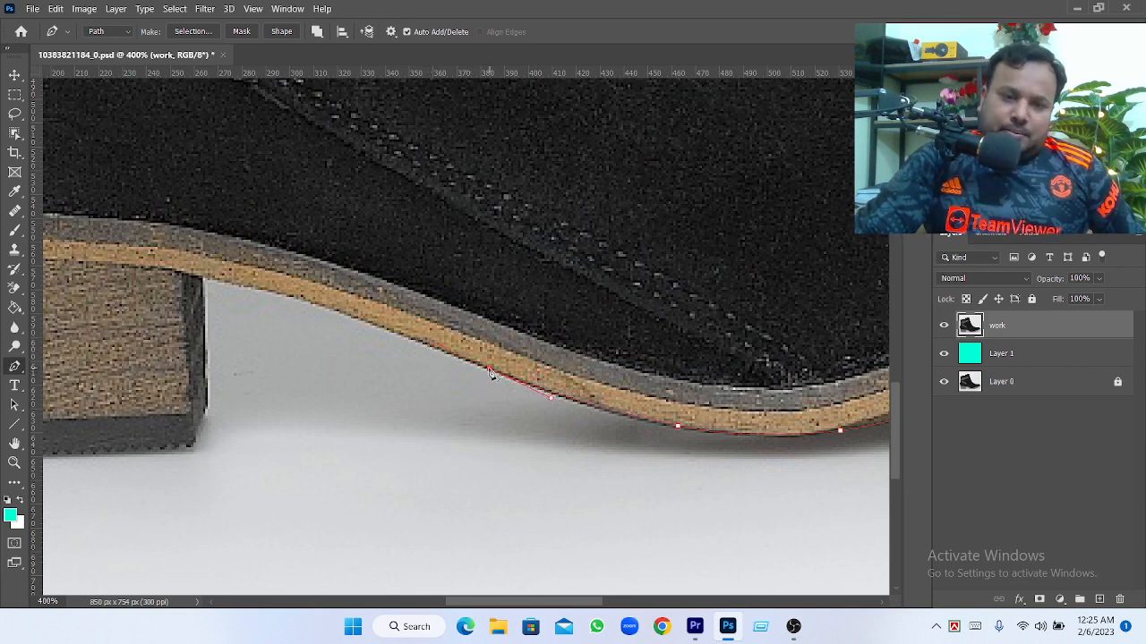
# Trace the arch's underside to the heel's front upper corner with a curved anchor point without forward handle and plain points
pyautogui.moveTo(300, 299); pyautogui.dragTo(283, 303)
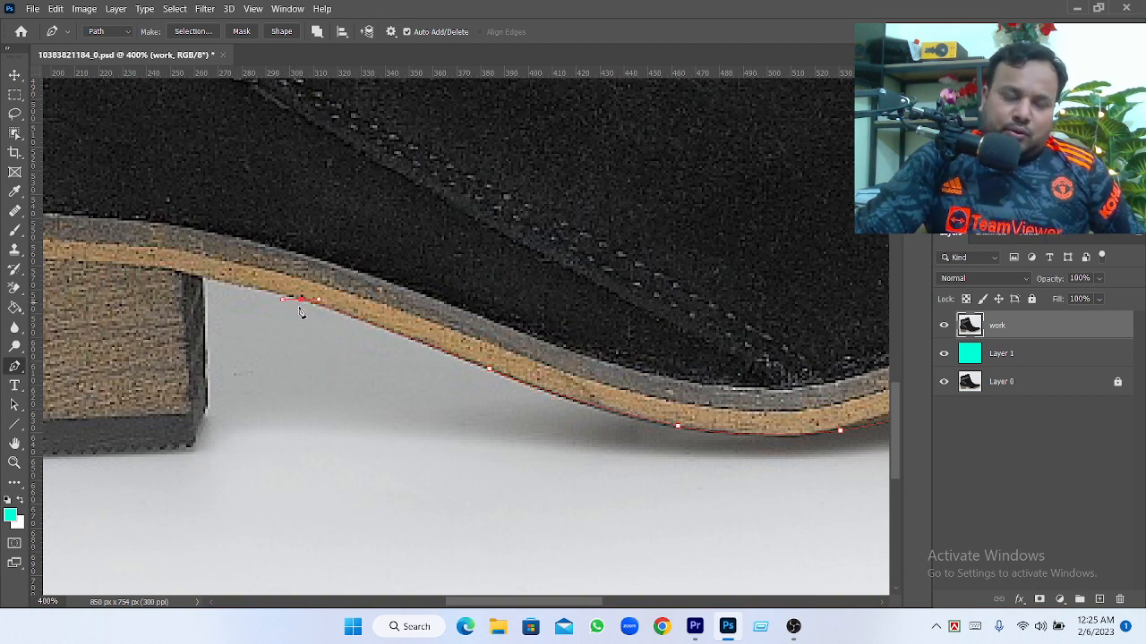
pyautogui.keyDown('alt'); pyautogui.click(302, 301); pyautogui.keyUp('alt')
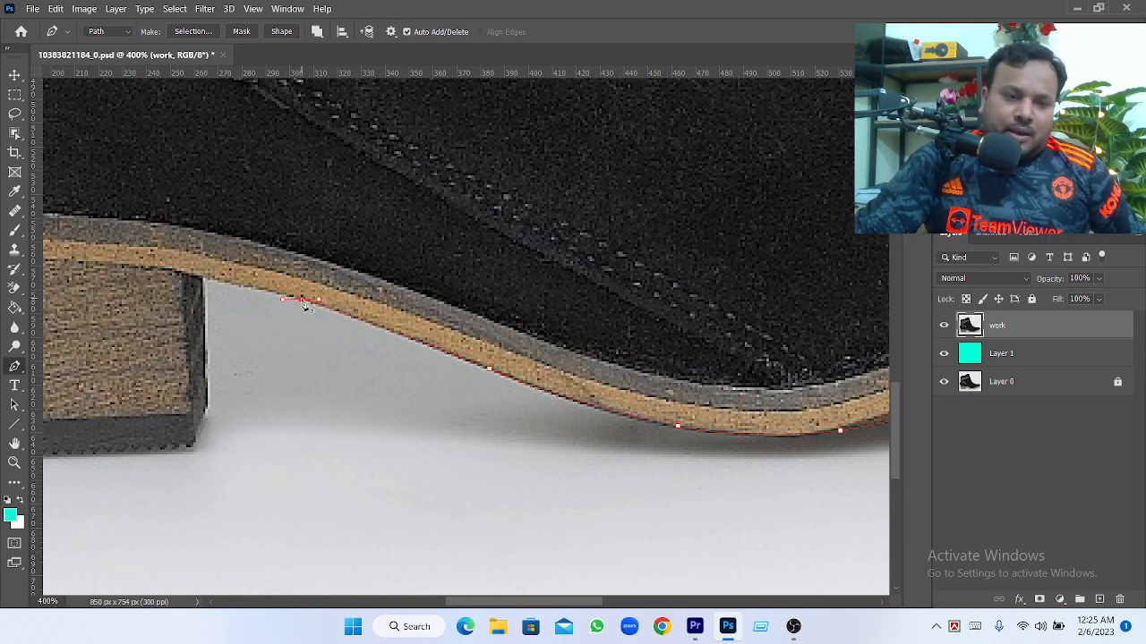
pyautogui.click(245, 287)
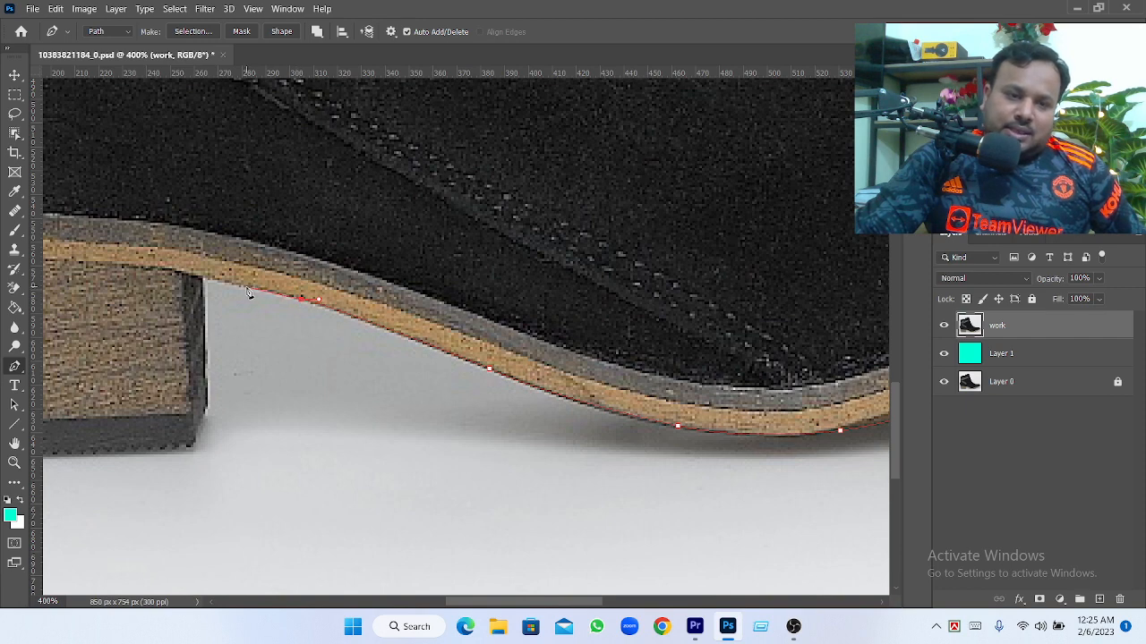
pyautogui.click(204, 278)
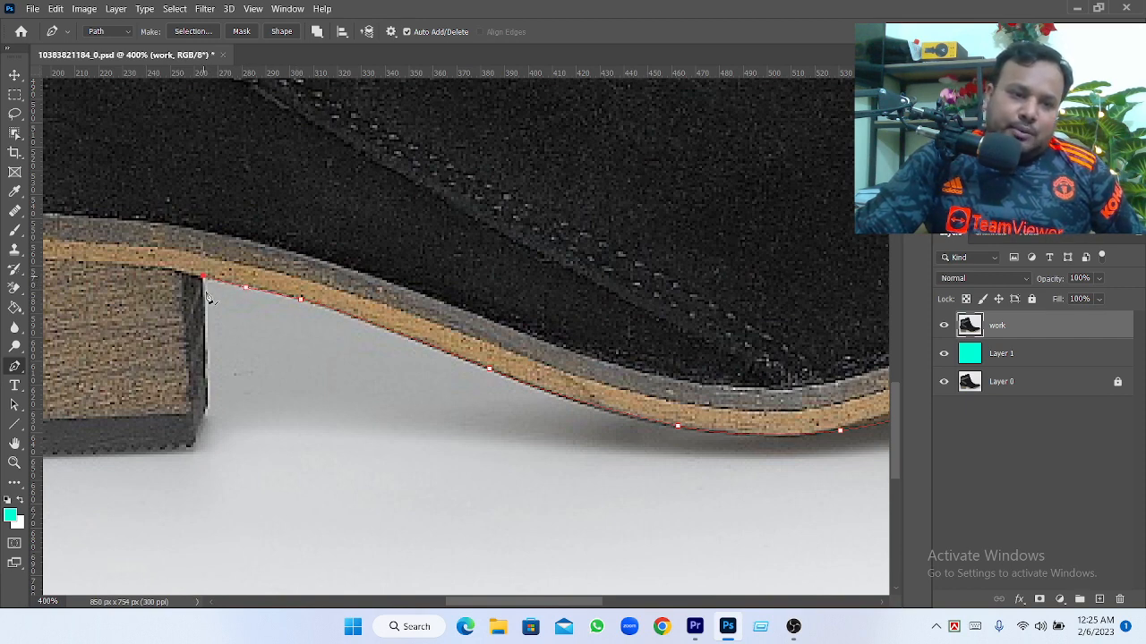
# Continue the path down the heel's front edge and along its bottom edge to the rear lower corner
pyautogui.click(205, 382)
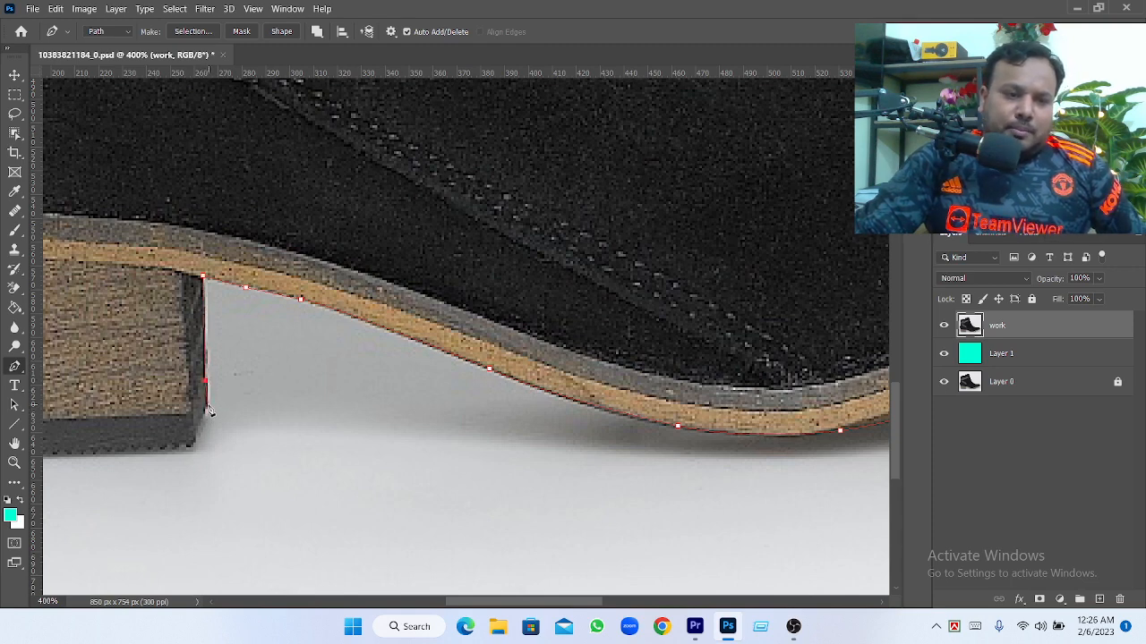
pyautogui.click(205, 405)
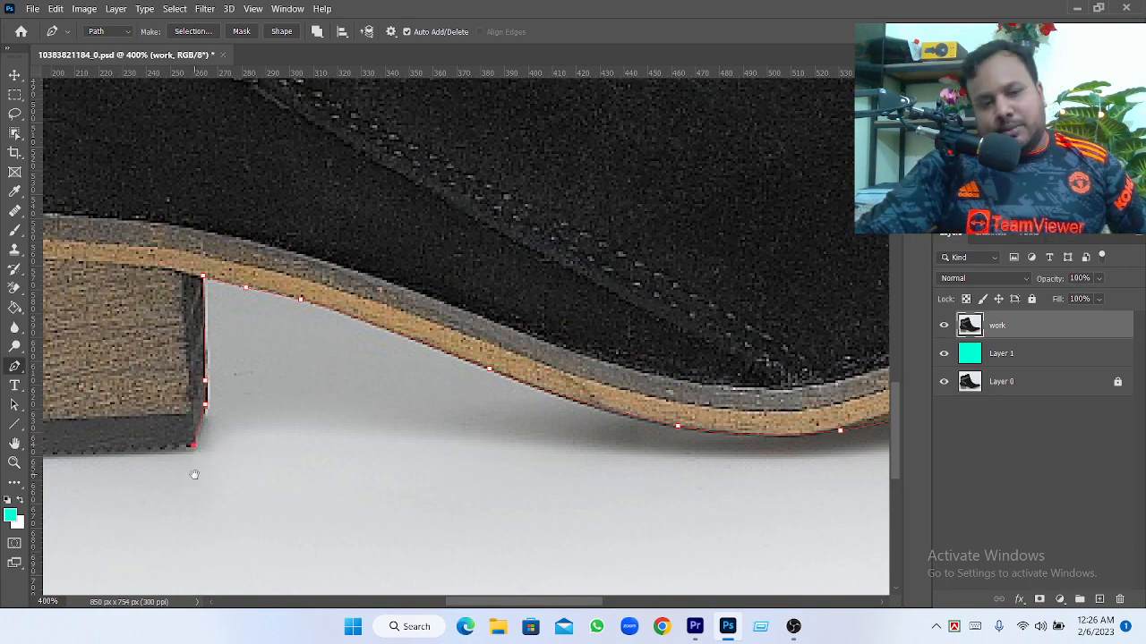
pyautogui.moveTo(194, 474); pyautogui.dragTo(615, 424)
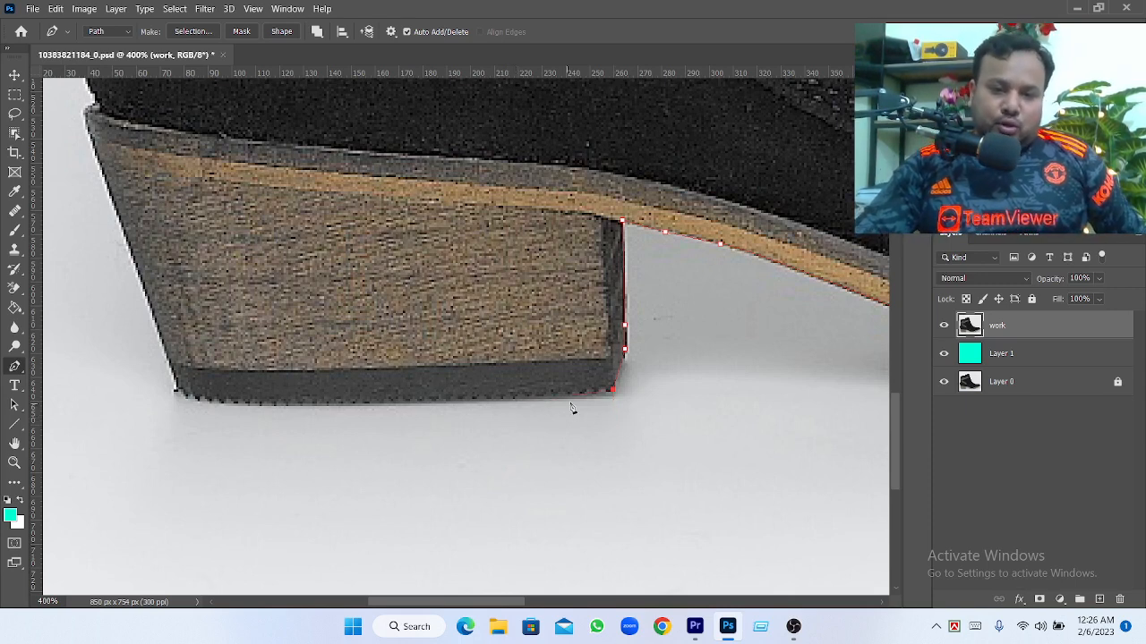
pyautogui.click(450, 399)
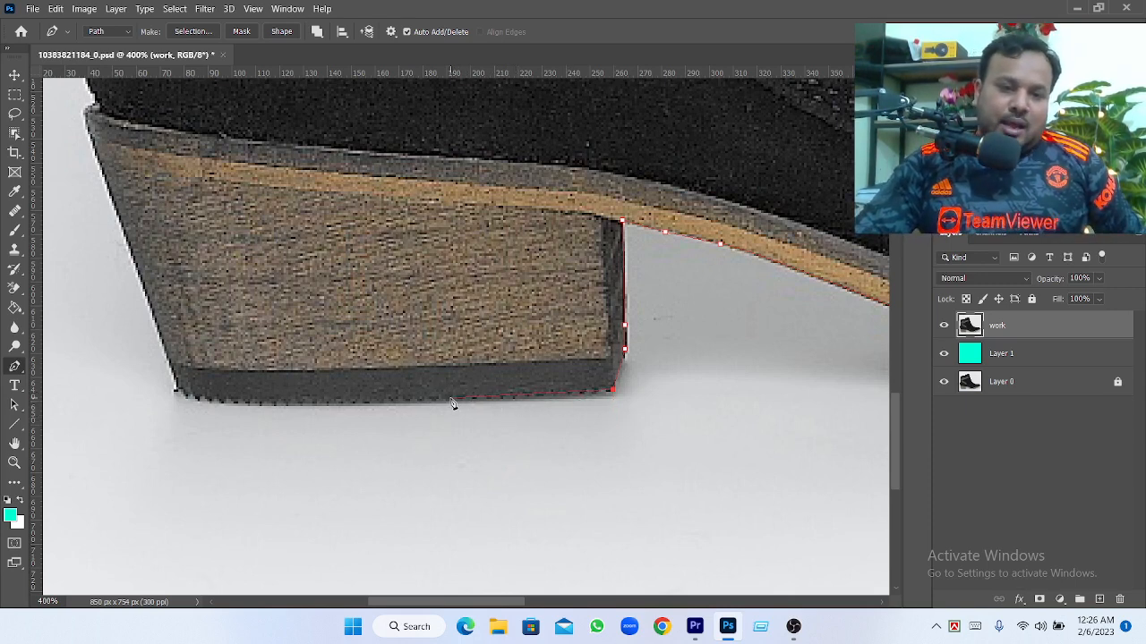
pyautogui.click(226, 400)
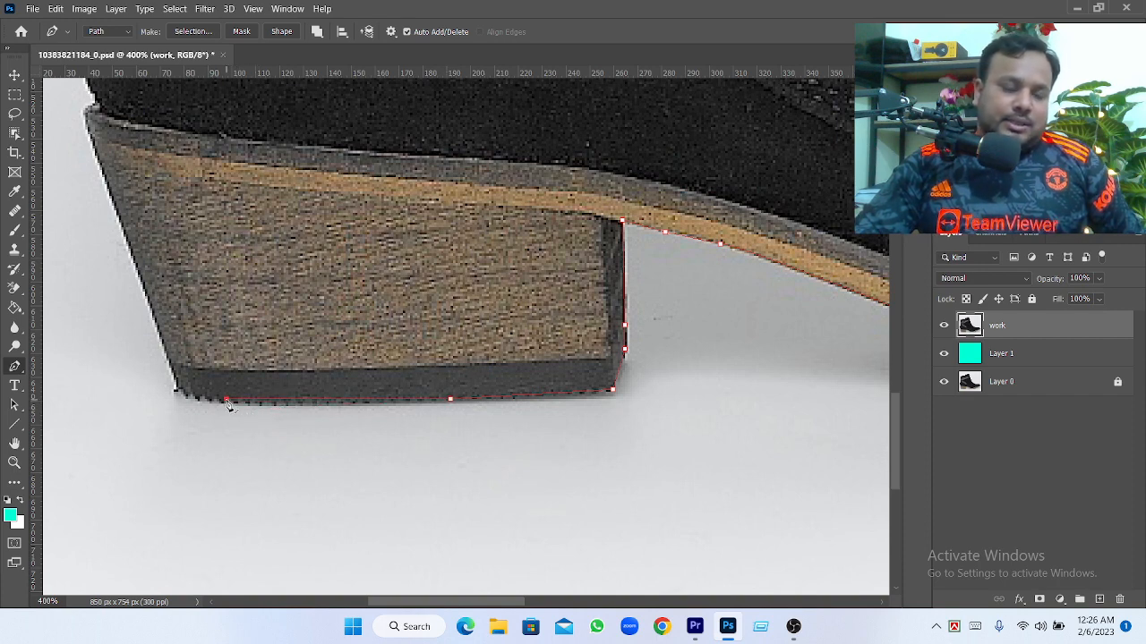
pyautogui.click(177, 391)
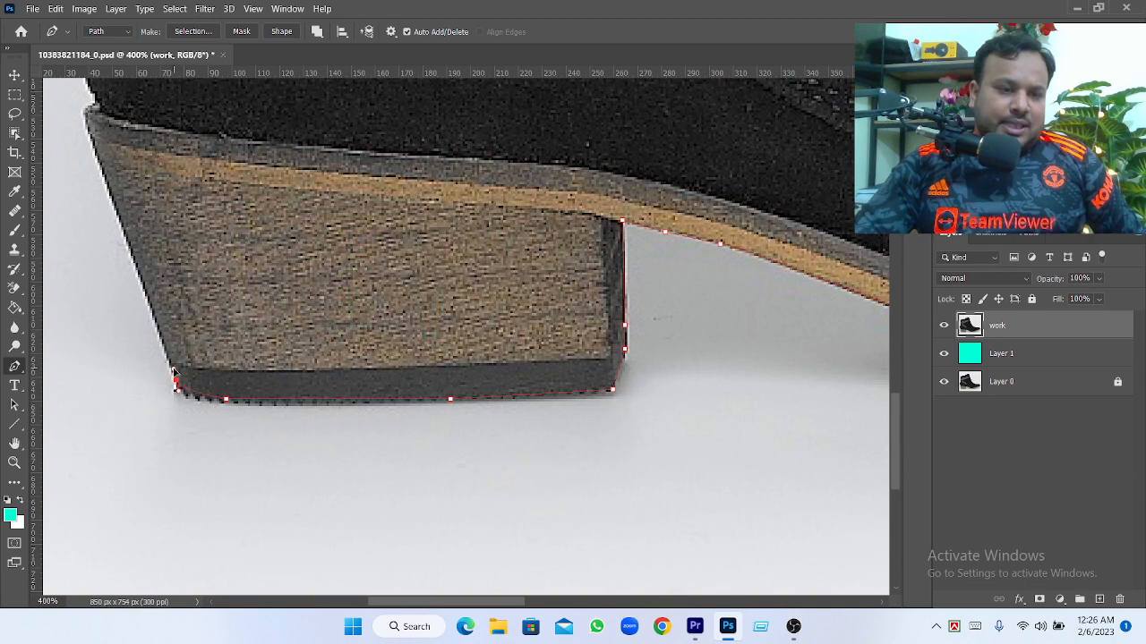
# Trace the heel's back edge from its lower rear corner up to just below the sole's rear edge
pyautogui.moveTo(174, 369); pyautogui.dragTo(172, 363)
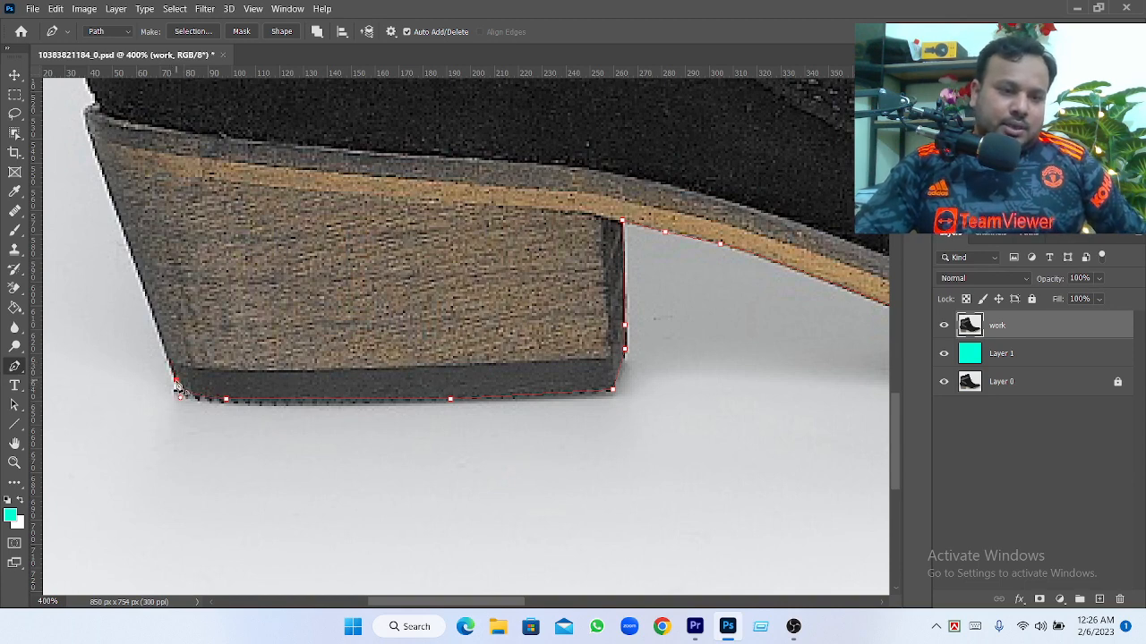
pyautogui.click(129, 248)
pyautogui.moveTo(159, 223); pyautogui.dragTo(248, 494)
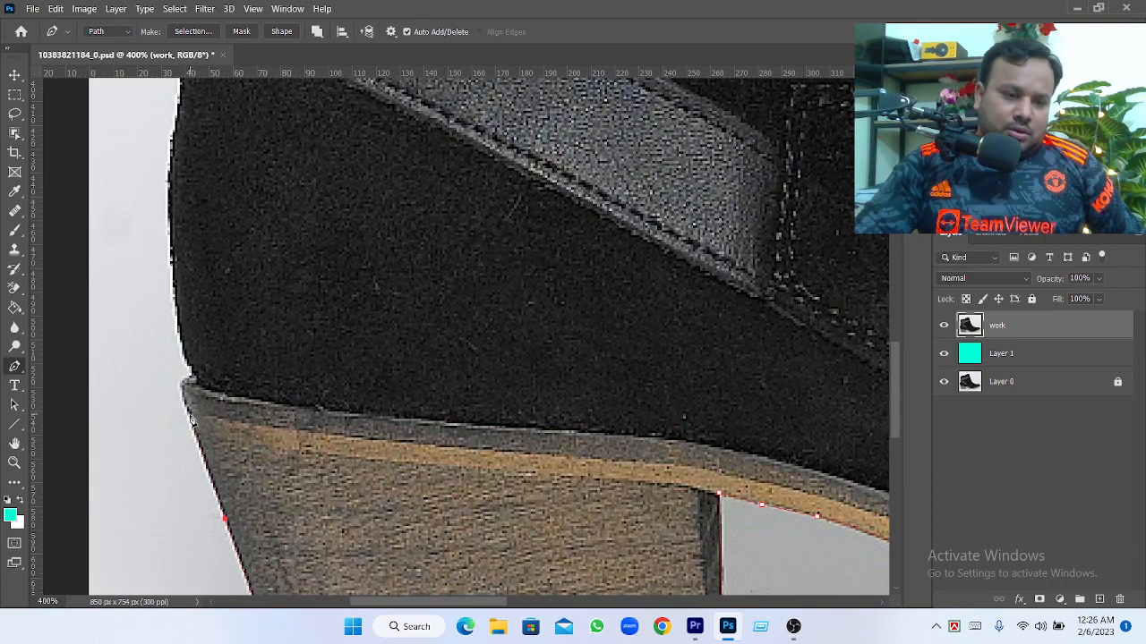
pyautogui.click(189, 414)
# Place a curved anchor point at the notch where the sole meets the boot's upper and remove its forward handle
pyautogui.click(193, 373)
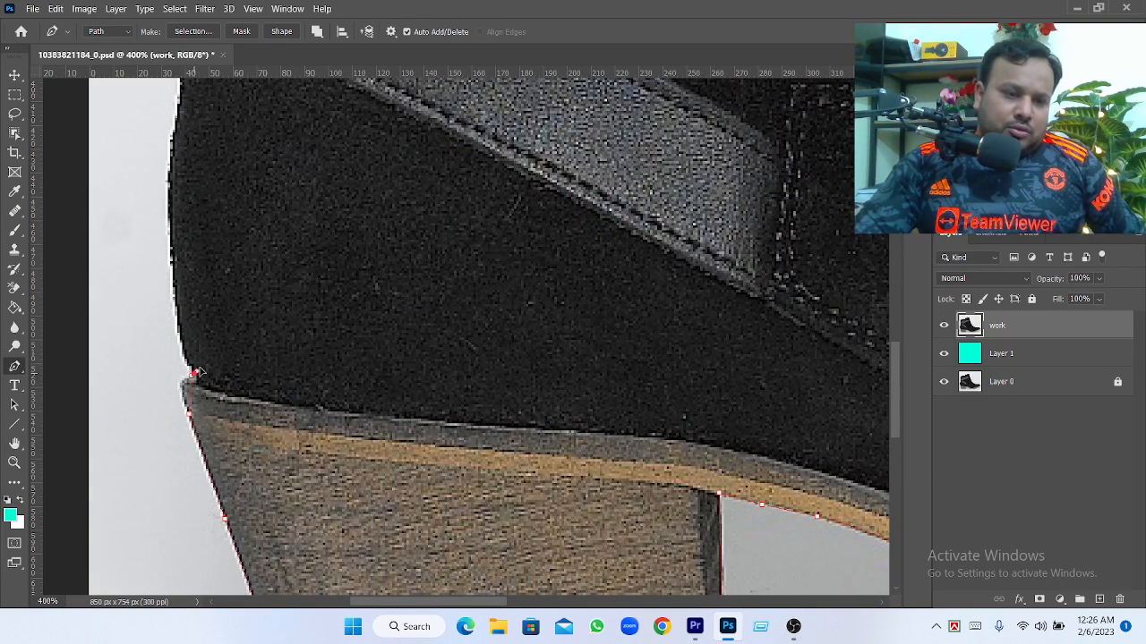
pyautogui.moveTo(195, 370); pyautogui.dragTo(218, 369)
pyautogui.keyDown('alt'); pyautogui.click(196, 373); pyautogui.keyUp('alt')
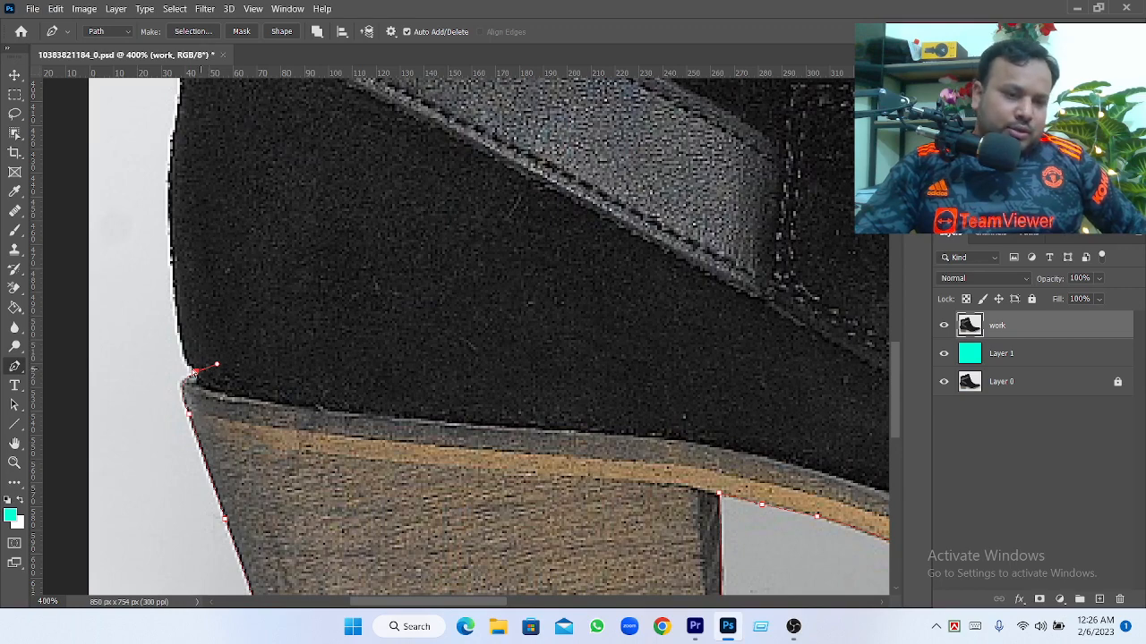
pyautogui.hotkey('ctrl', 'z')
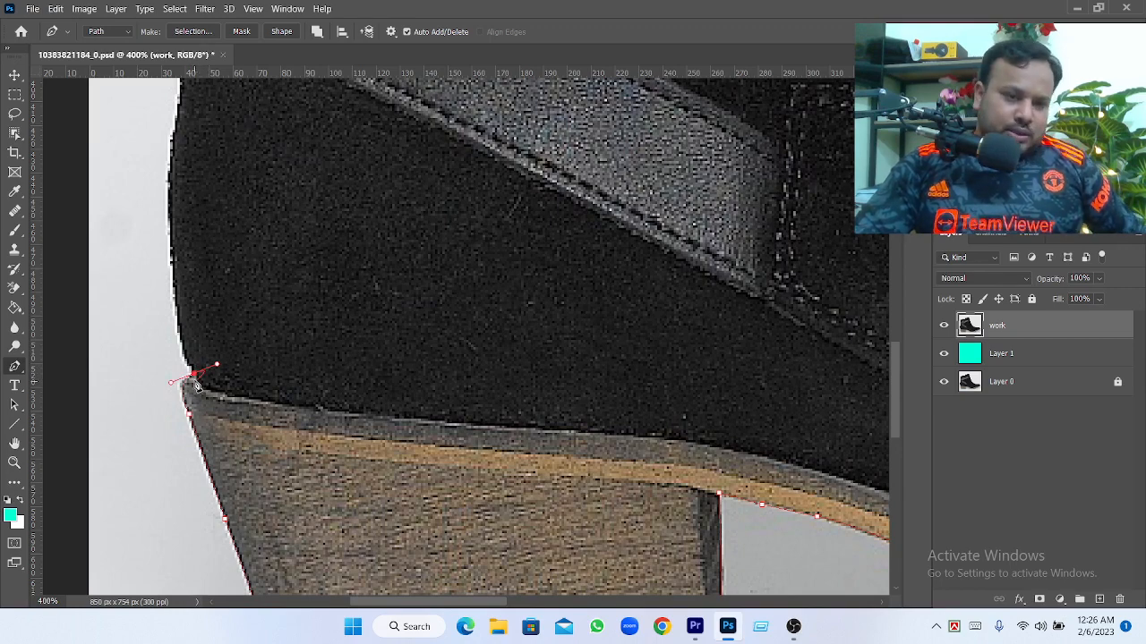
pyautogui.keyDown('alt'); pyautogui.click(195, 373); pyautogui.keyUp('alt')
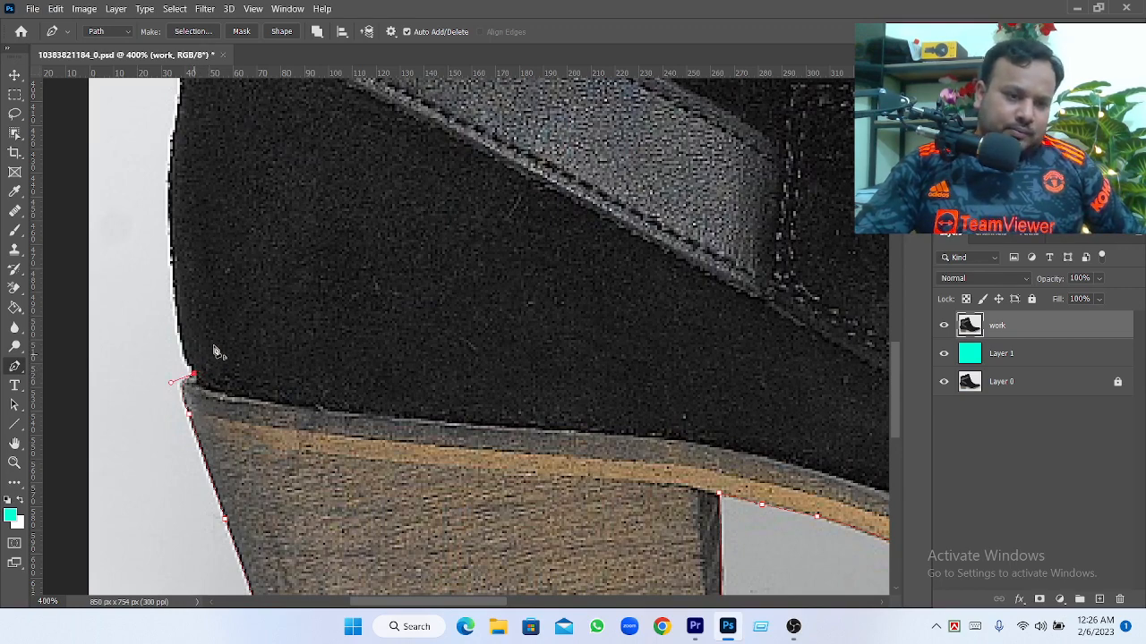
# Trace the back edge of the boot's upper from the sole up to the lower strap with curved anchor points
pyautogui.scroll(2, 274, 376)
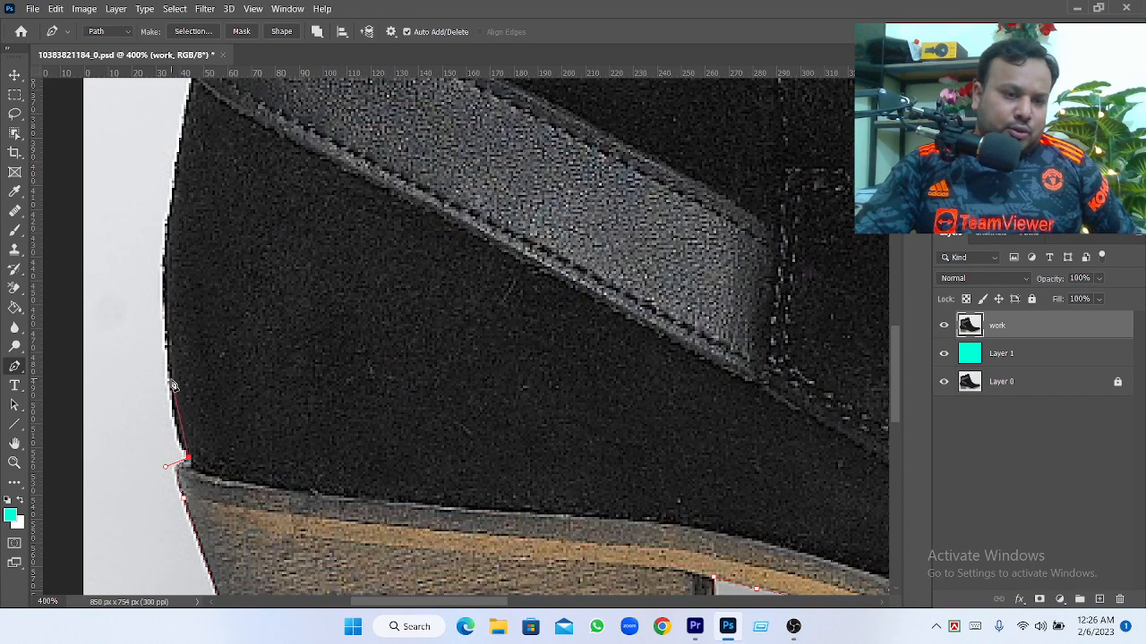
pyautogui.moveTo(170, 378); pyautogui.dragTo(170, 288)
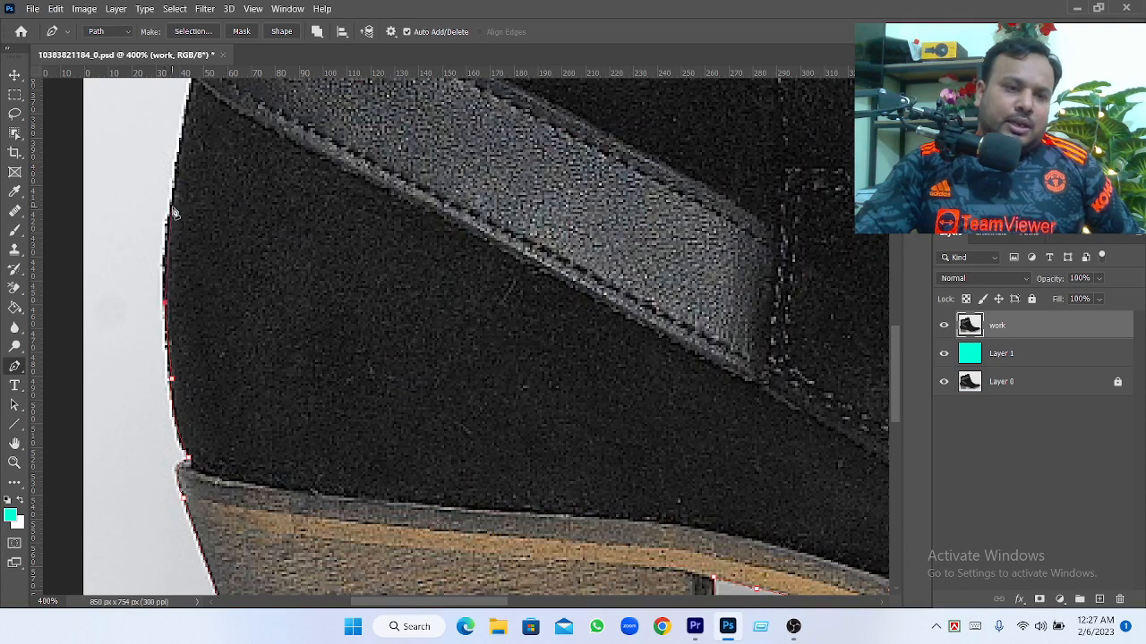
pyautogui.moveTo(183, 141); pyautogui.dragTo(161, 325)
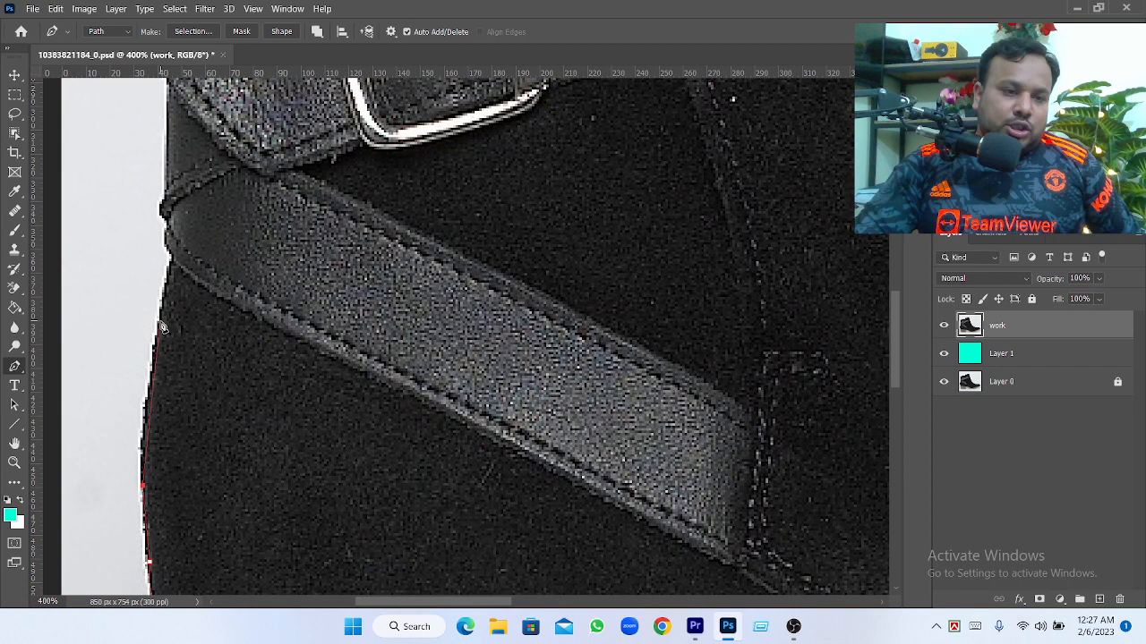
pyautogui.moveTo(160, 322); pyautogui.dragTo(175, 266)
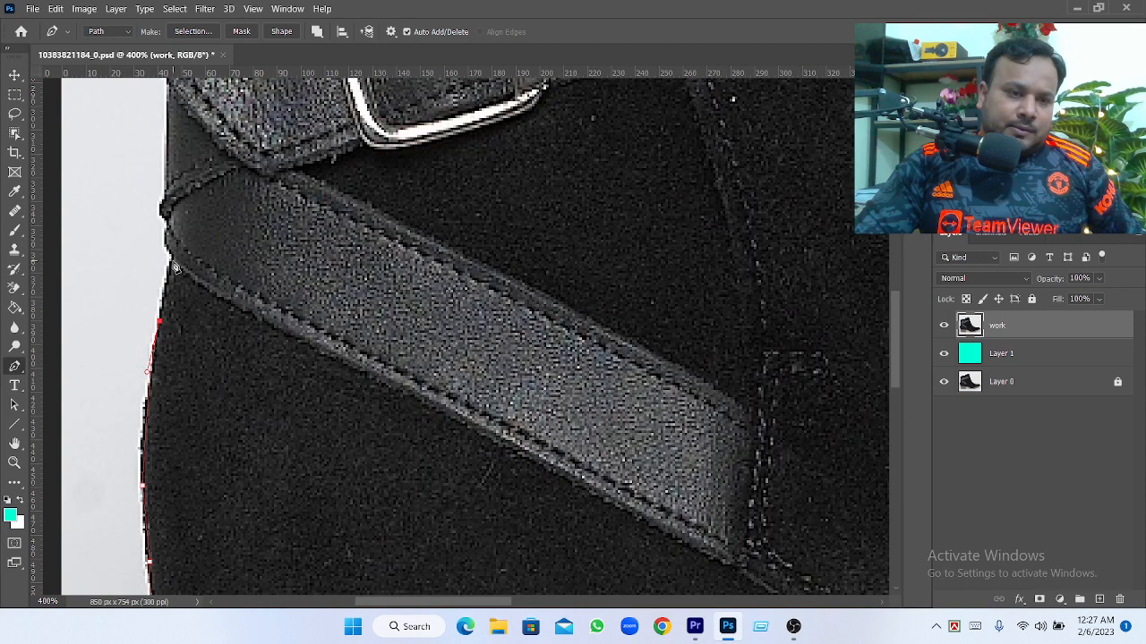
# Trace around the lower strap's rear bulge and continue straight up to the underside of the buckle strap's end
pyautogui.moveTo(174, 267); pyautogui.dragTo(194, 372)
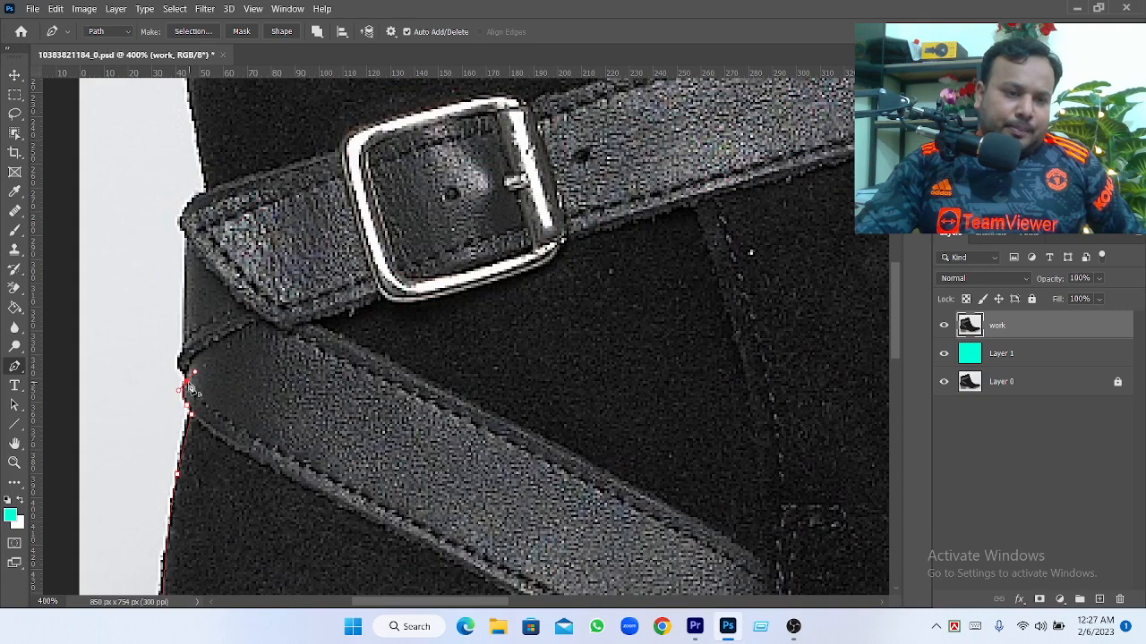
pyautogui.hotkey('ctrl', 'z')
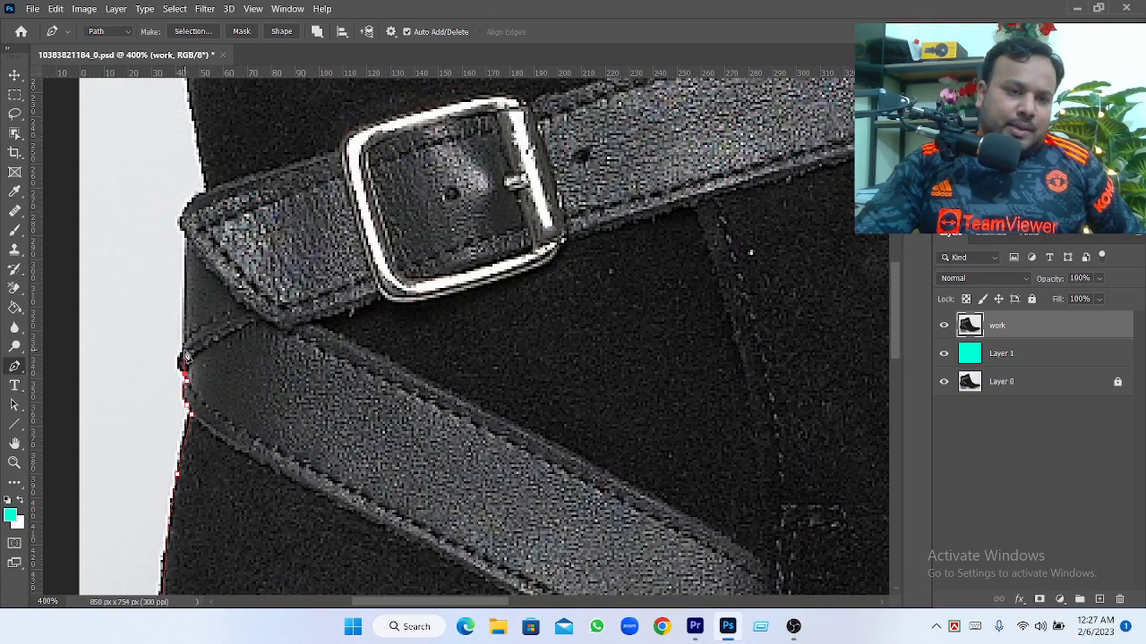
pyautogui.moveTo(182, 352); pyautogui.dragTo(190, 342)
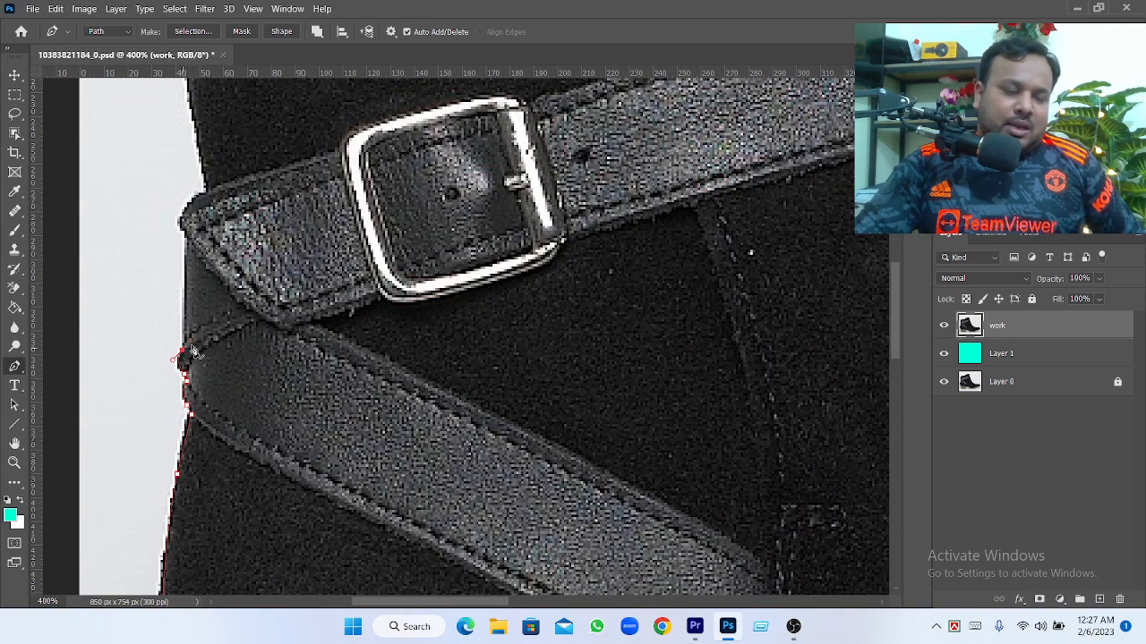
pyautogui.click(184, 344)
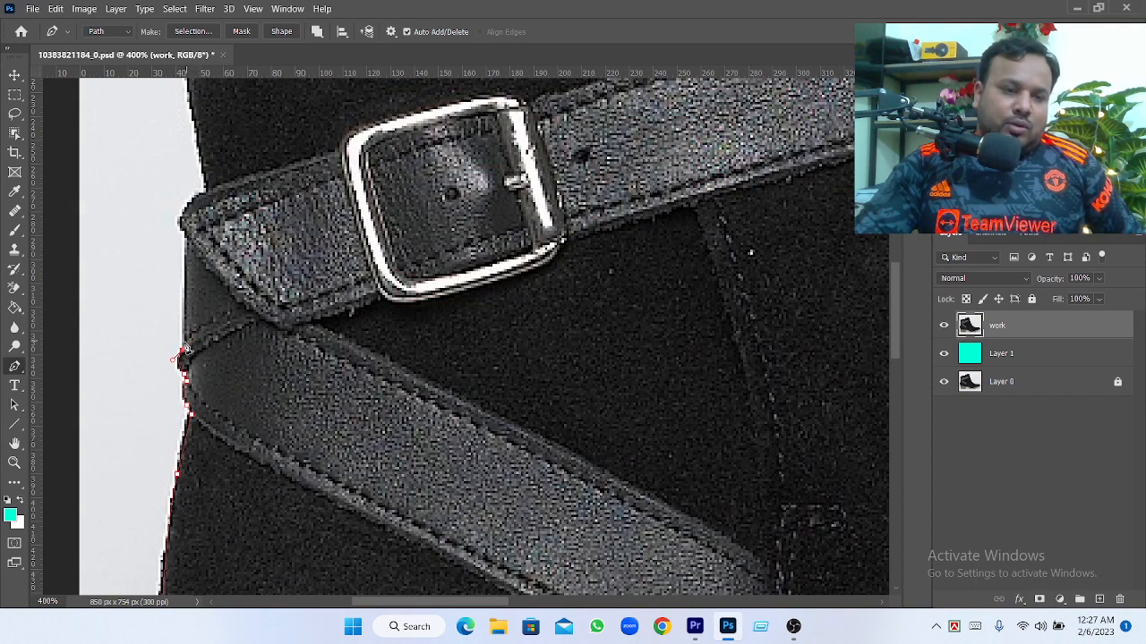
pyautogui.click(185, 238)
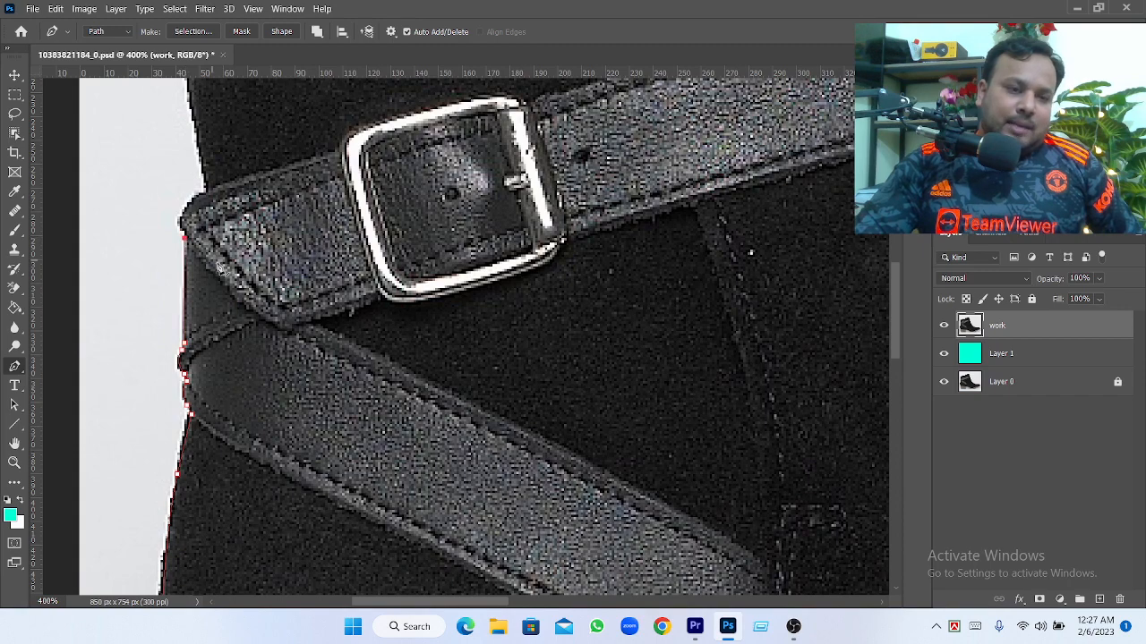
# Trace around the buckle strap's rear end and up the shaft's back edge toward its top rear corner
pyautogui.scroll(2, 197, 260)
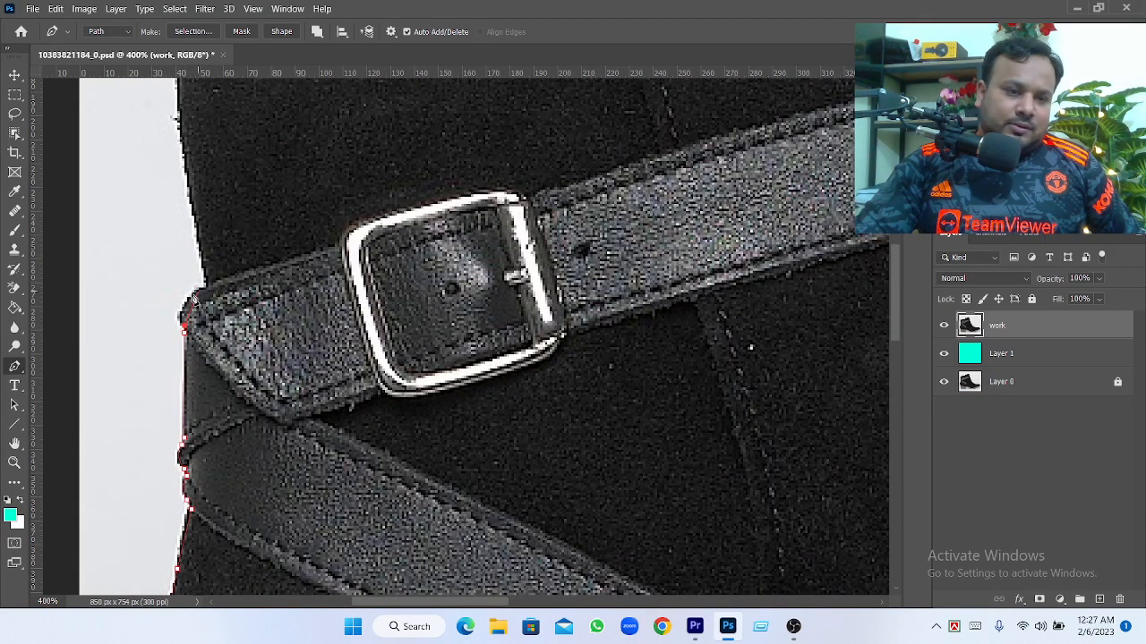
pyautogui.click(192, 295)
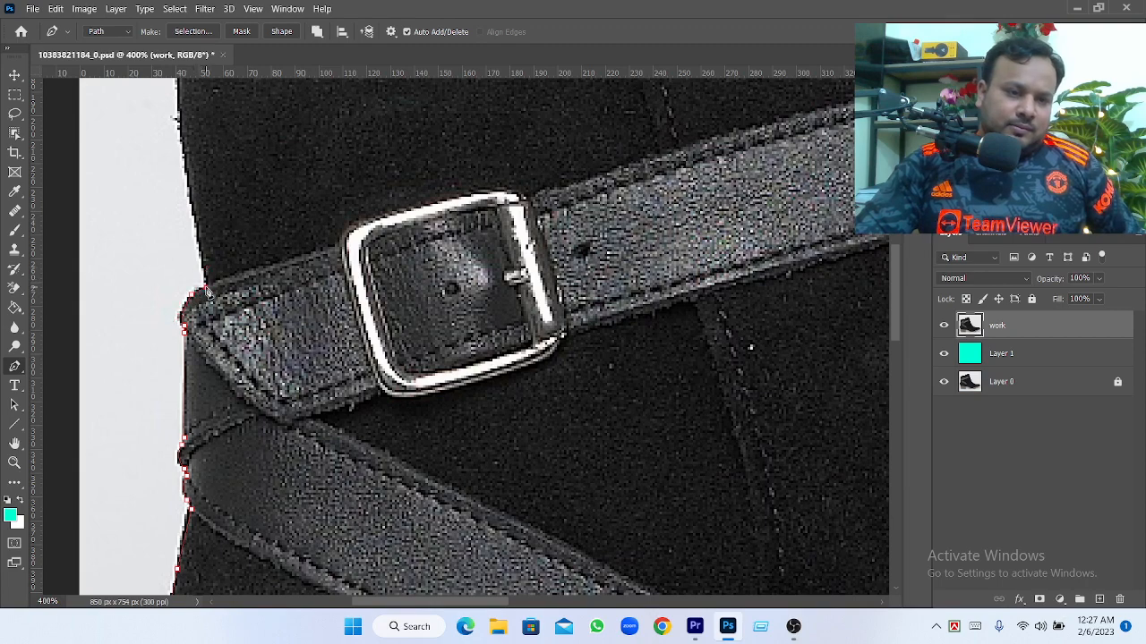
pyautogui.moveTo(232, 315); pyautogui.dragTo(256, 512)
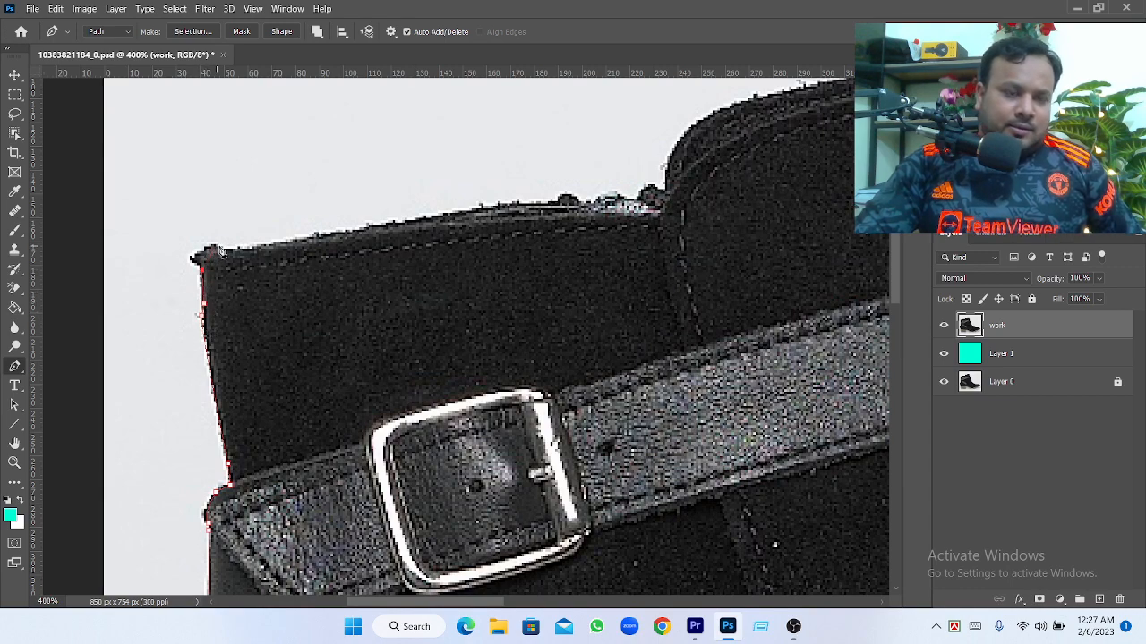
# Round the shaft's top rear corner with a curved anchor point without forward handle and begin tracing the top edge
pyautogui.moveTo(215, 247); pyautogui.dragTo(242, 243)
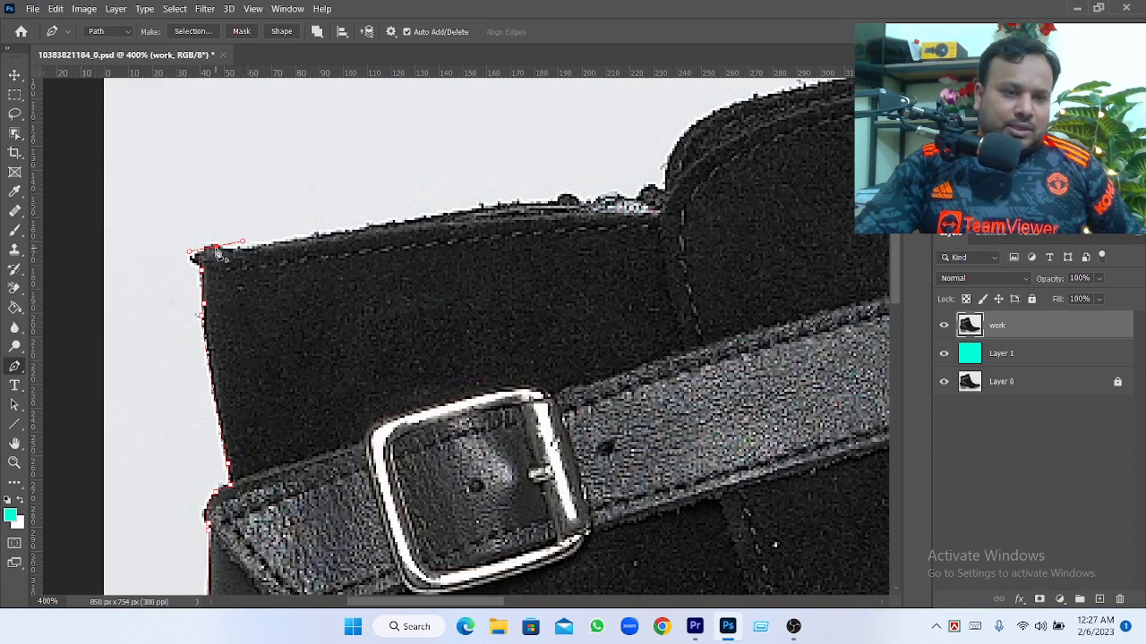
pyautogui.keyDown('alt'); pyautogui.click(216, 247); pyautogui.keyUp('alt')
pyautogui.click(238, 249)
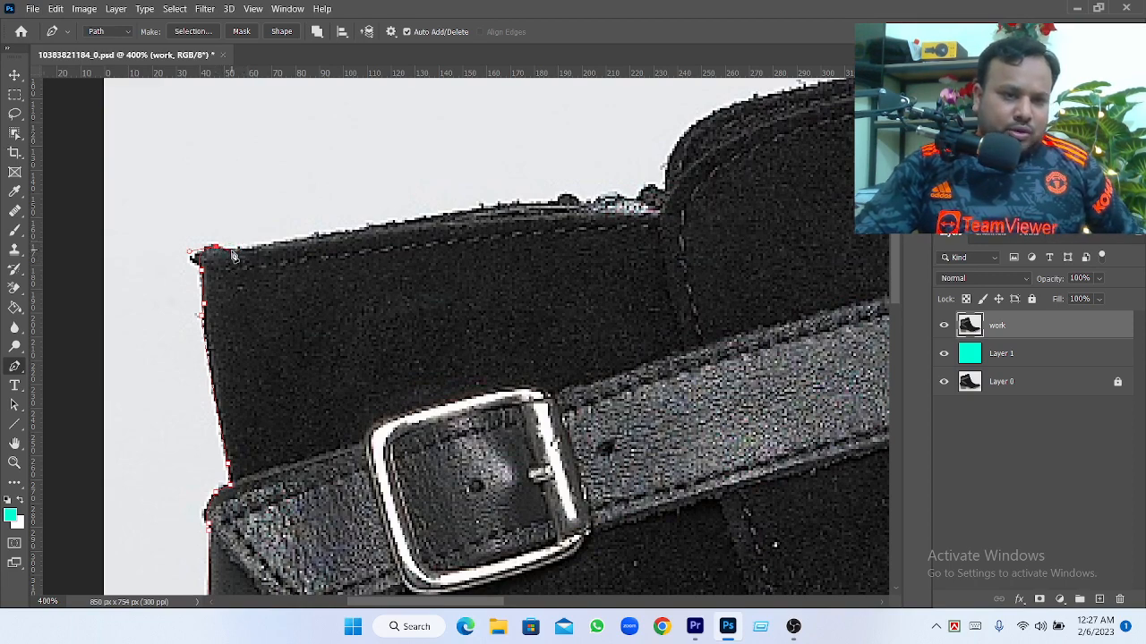
pyautogui.click(266, 250)
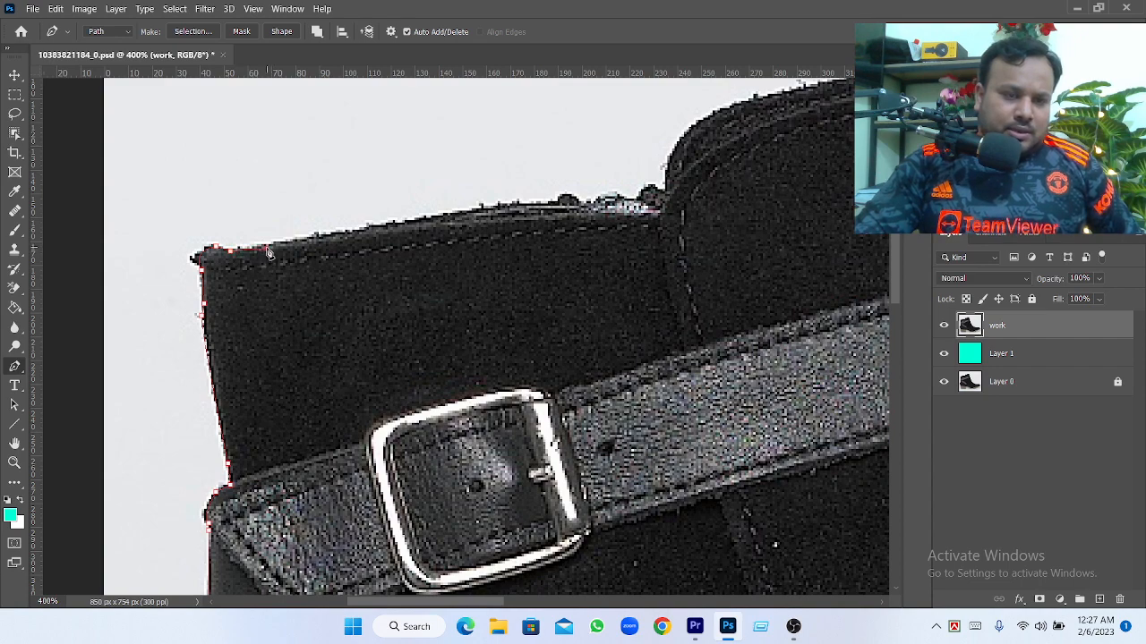
# Trace the shaft's top edge along the zipper to the base of the raised front collar, redoing the misjudged curve
pyautogui.click(527, 211)
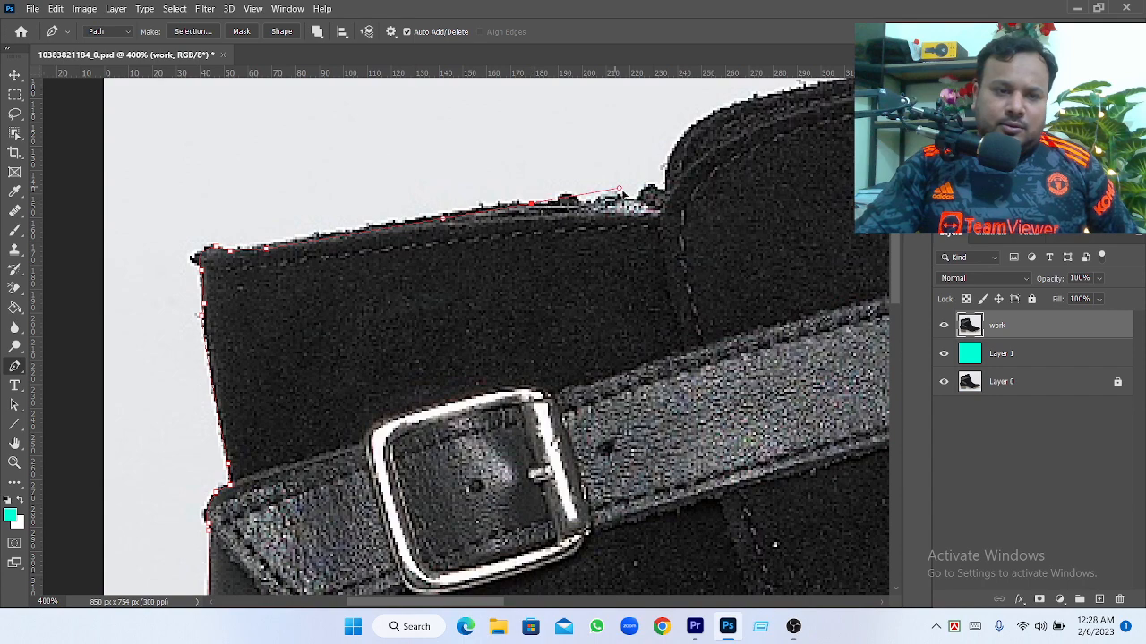
pyautogui.click(622, 193)
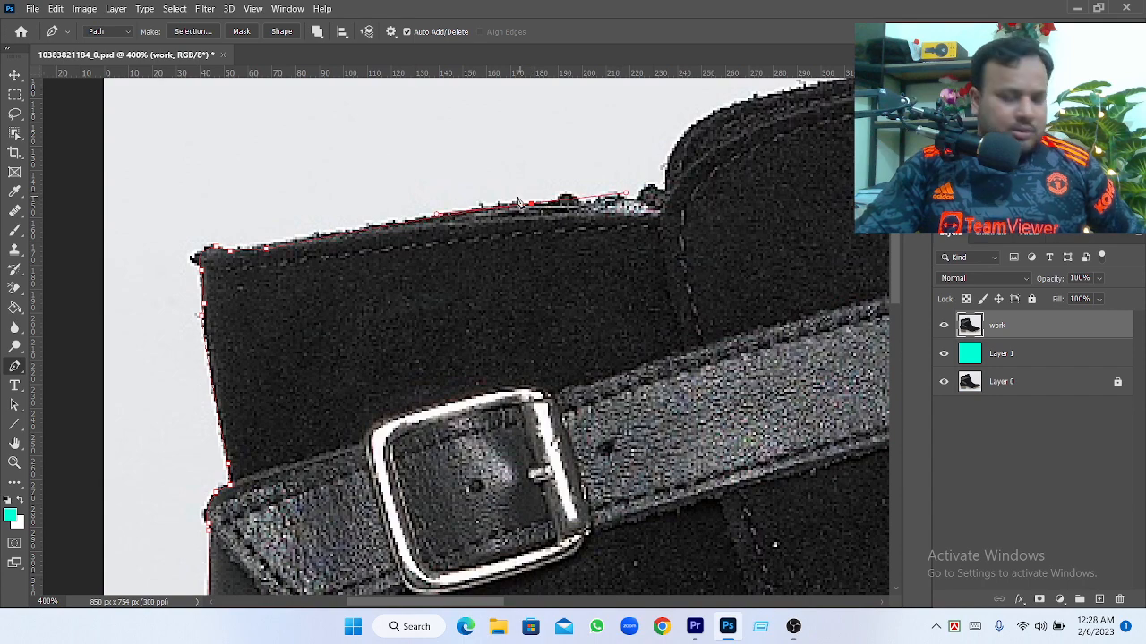
pyautogui.hotkey('ctrl', 'z')
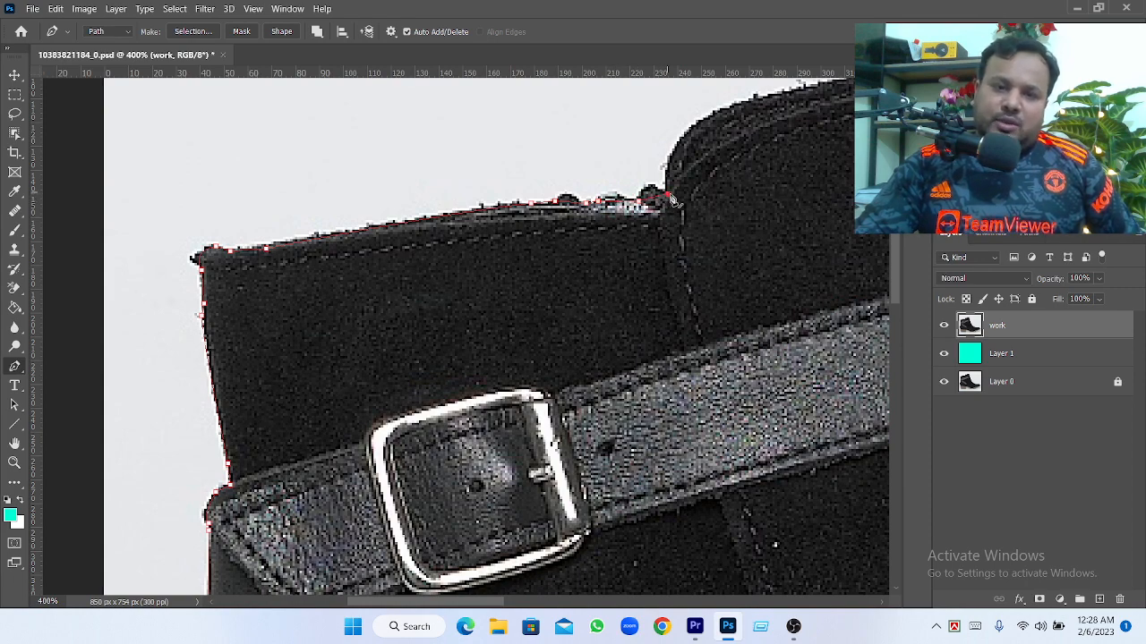
pyautogui.moveTo(671, 250); pyautogui.dragTo(465, 397)
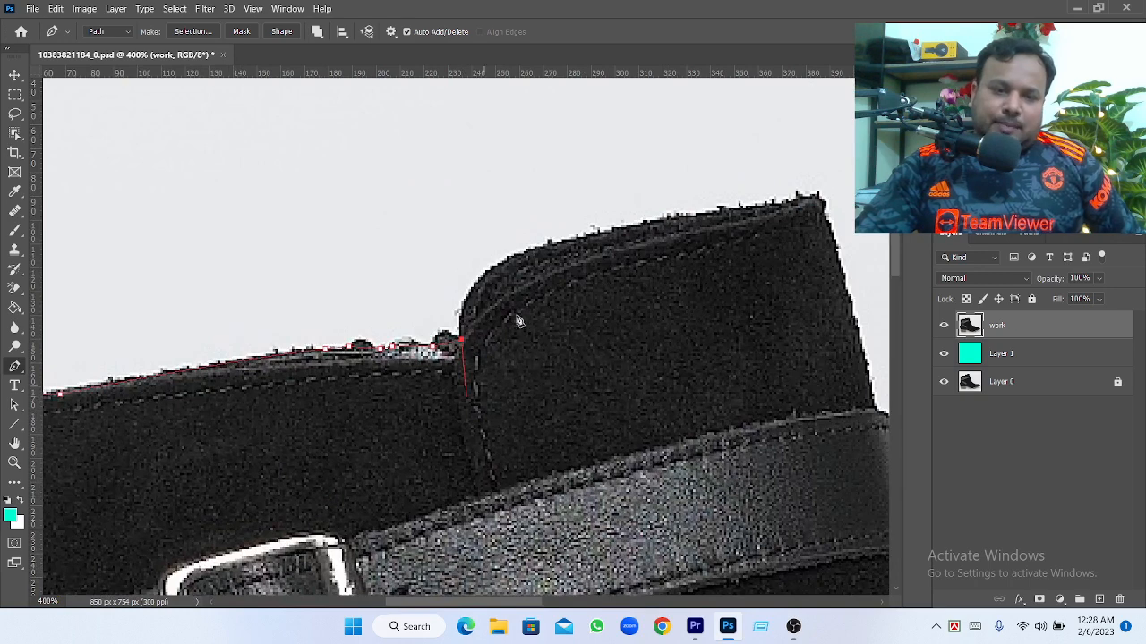
# Trace the raised collar's rounded shoulder, dropping the curve's forward handle, and continue along its top edge to the top front corner
pyautogui.moveTo(547, 245); pyautogui.dragTo(643, 231)
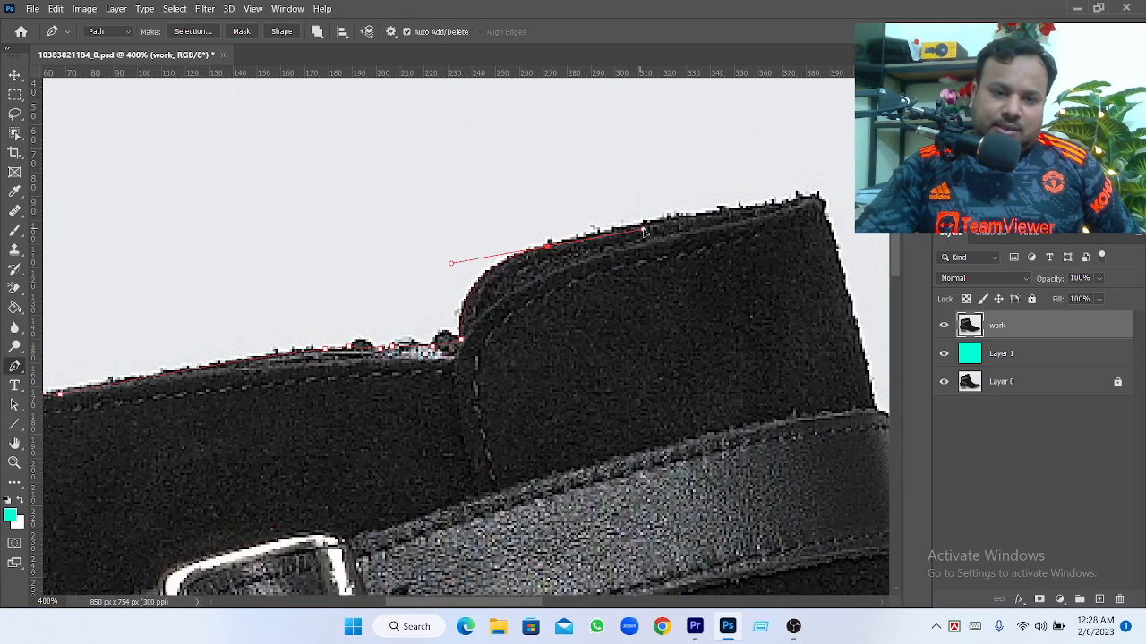
pyautogui.keyDown('alt'); pyautogui.click(546, 246); pyautogui.keyUp('alt')
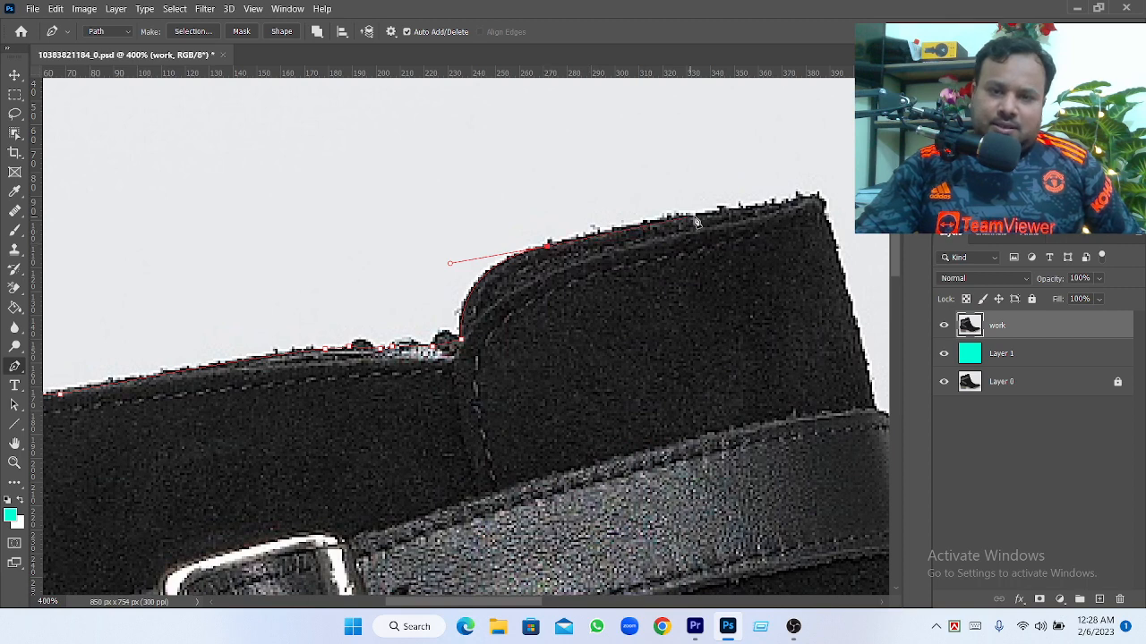
pyautogui.click(733, 215)
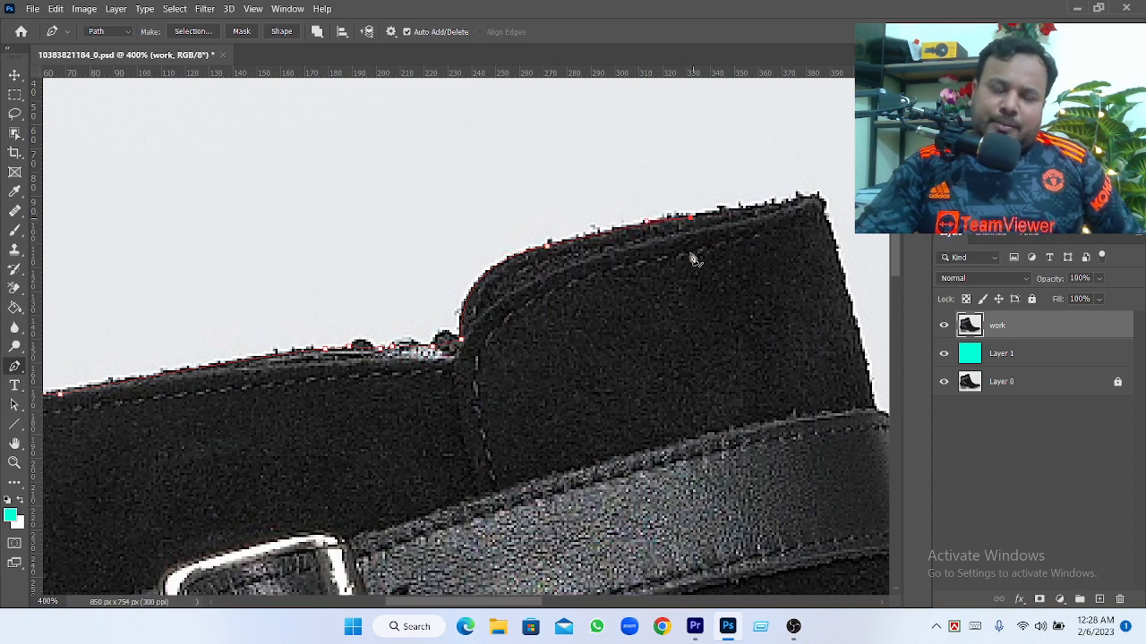
pyautogui.moveTo(694, 260); pyautogui.dragTo(540, 292)
pyautogui.click(601, 244)
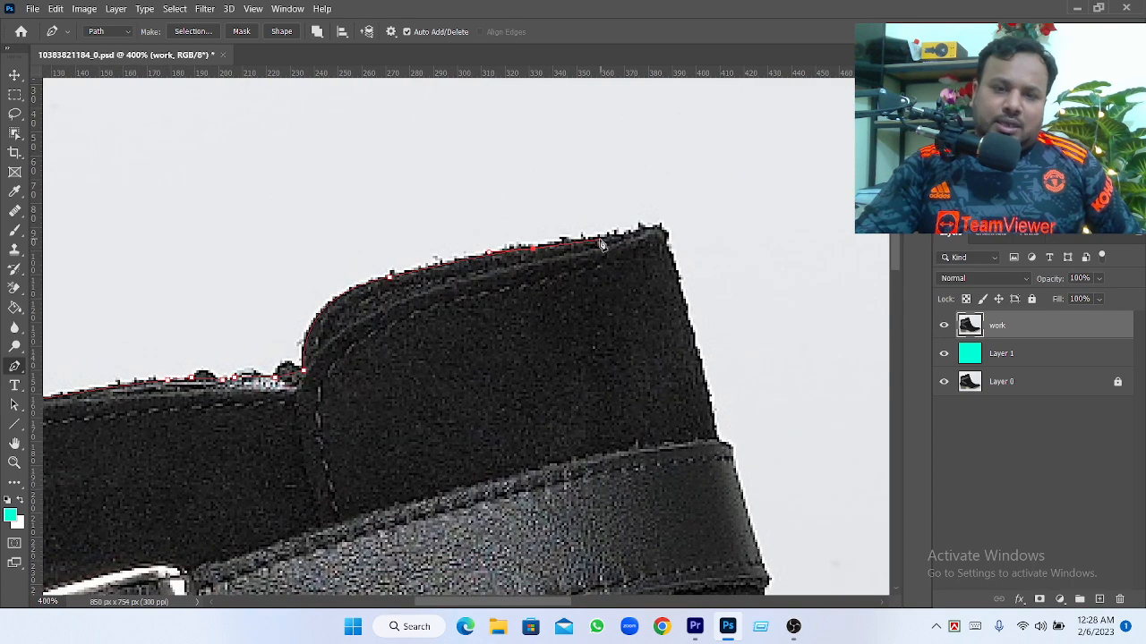
pyautogui.click(630, 238)
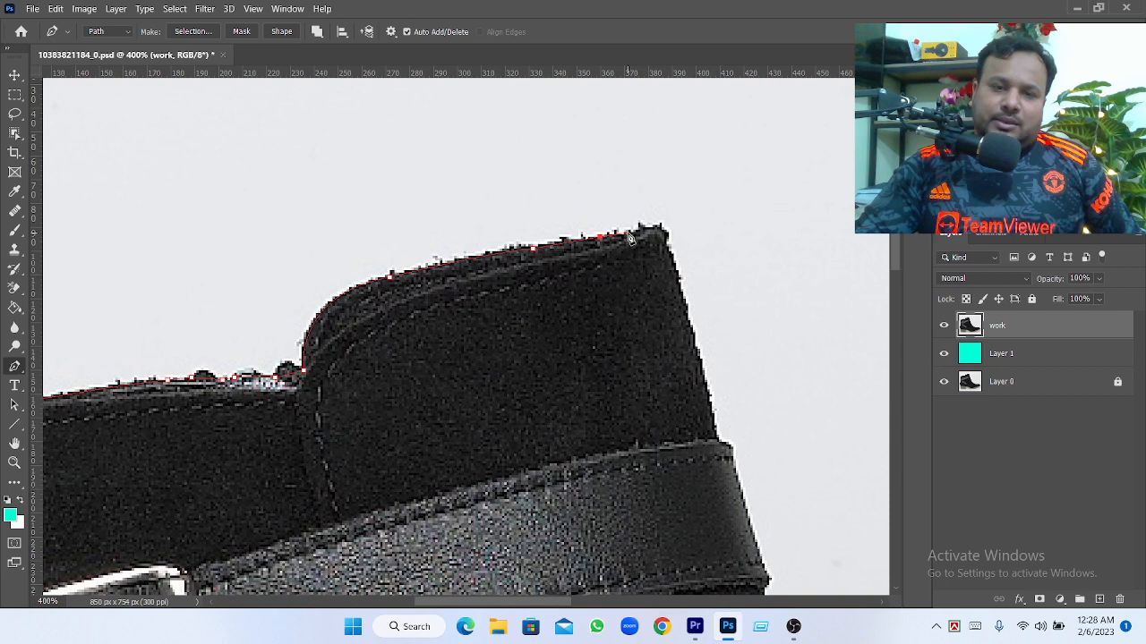
pyautogui.click(645, 230)
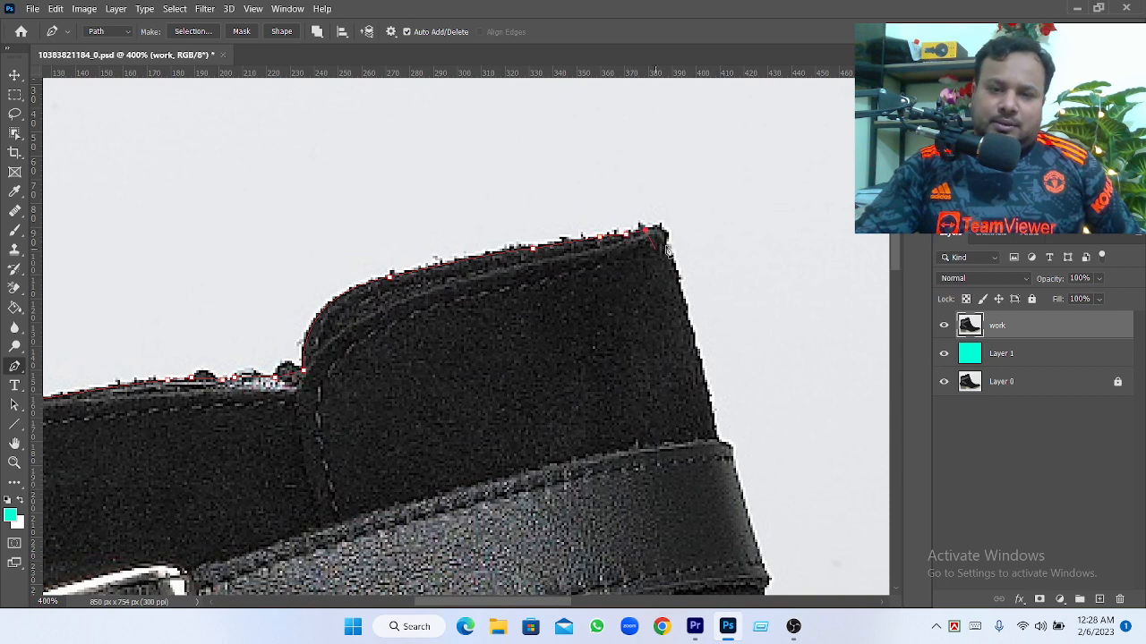
# Round the collar's top front corner with a curved anchor and trace down the front edge to the buckle strap
pyautogui.moveTo(667, 248); pyautogui.dragTo(667, 273)
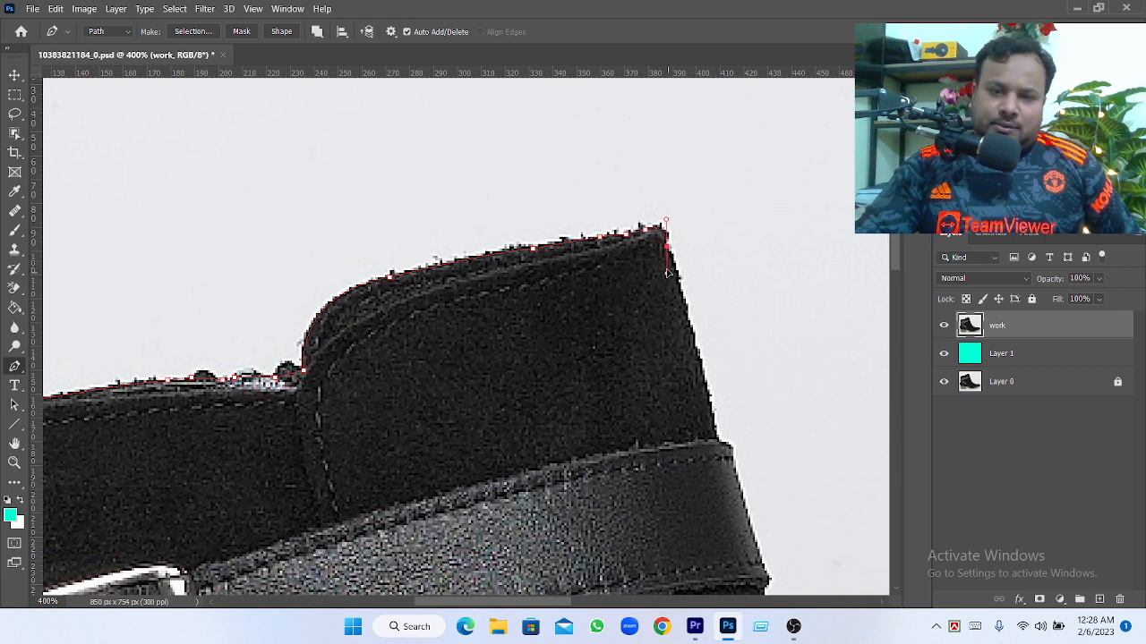
pyautogui.click(686, 321)
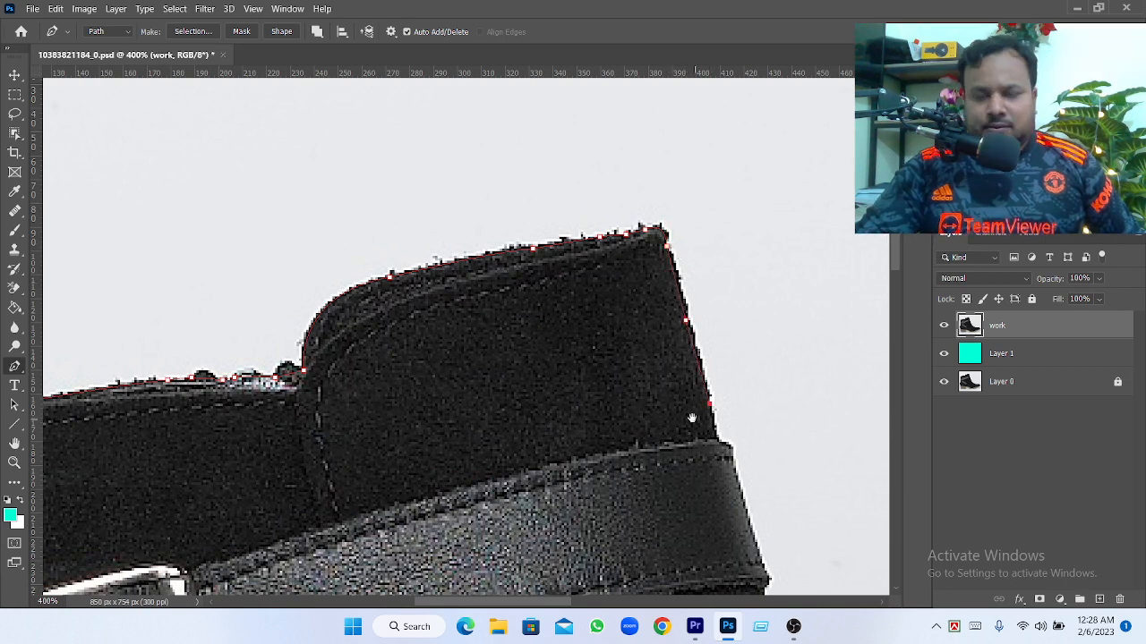
pyautogui.moveTo(665, 330); pyautogui.dragTo(599, 203)
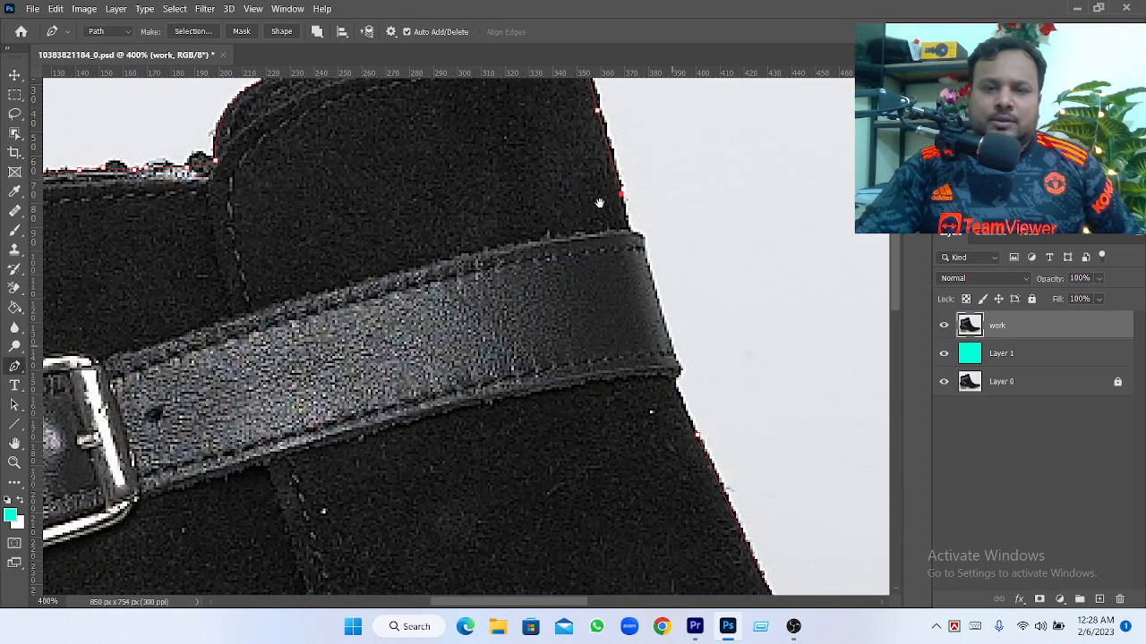
pyautogui.click(626, 228)
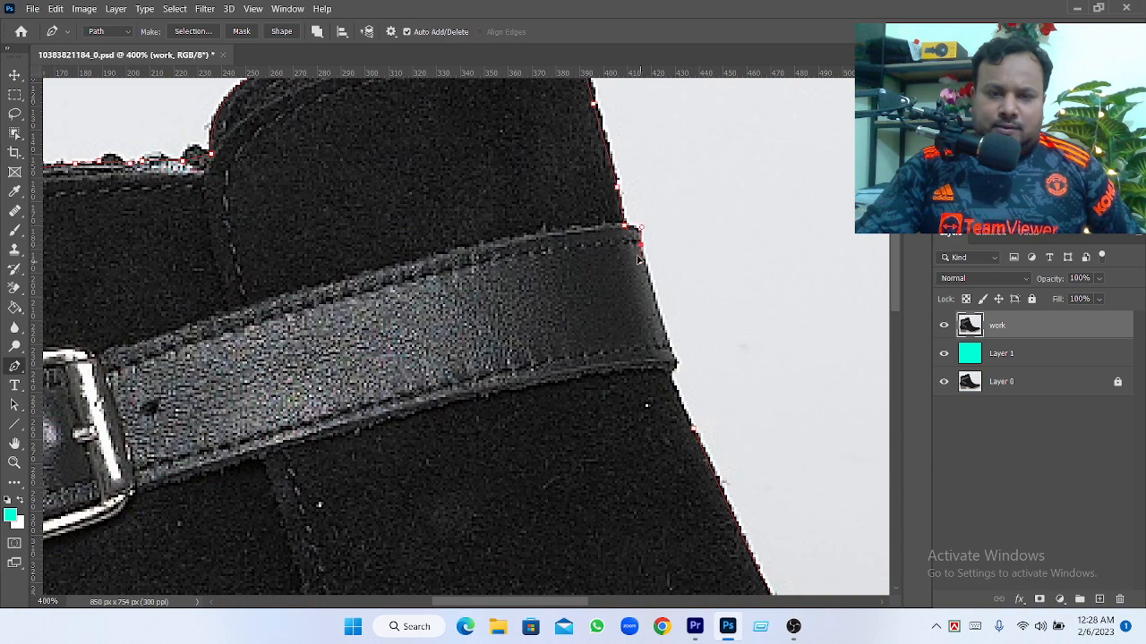
# Trace around the buckle strap's front end and close the path at its starting anchor just below the strap
pyautogui.click(665, 335)
pyautogui.moveTo(646, 352); pyautogui.dragTo(548, 243)
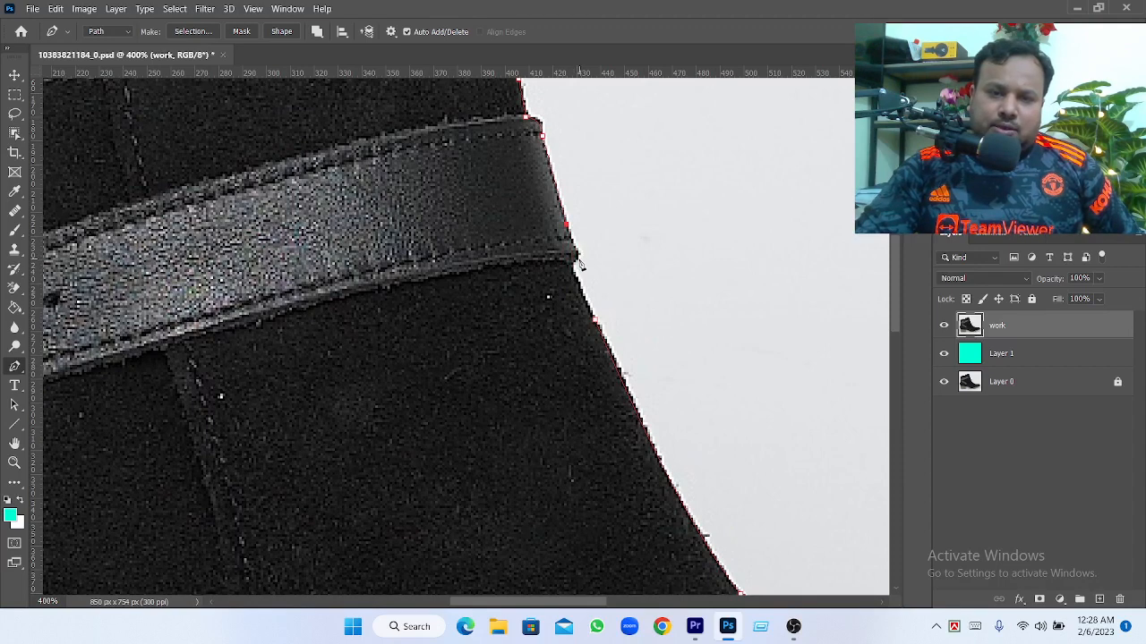
pyautogui.click(579, 256)
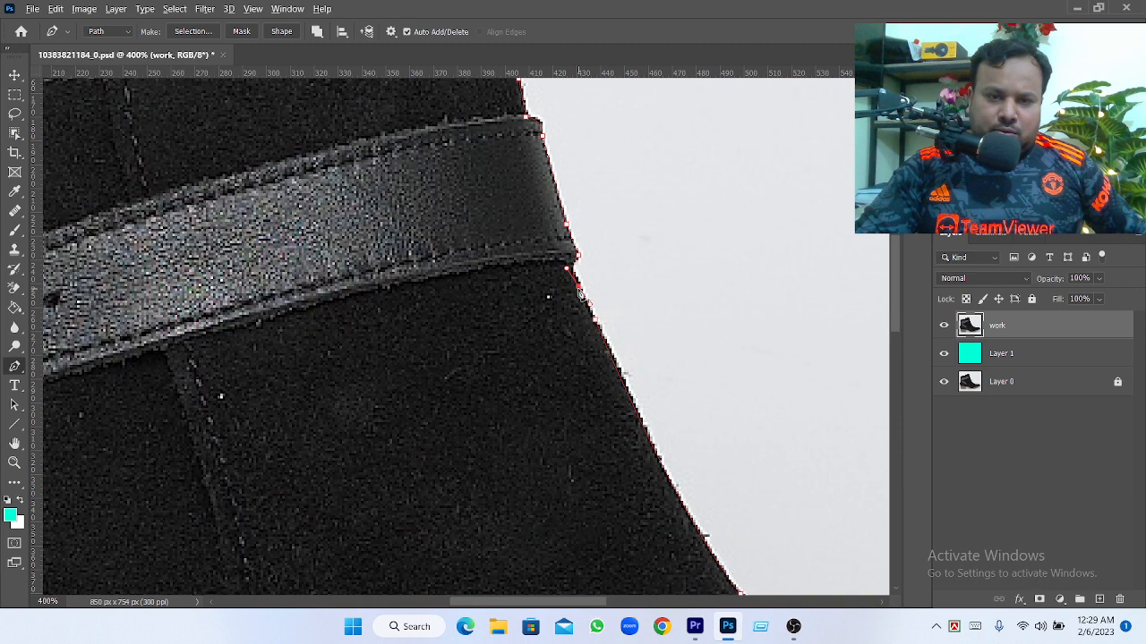
pyautogui.click(578, 288)
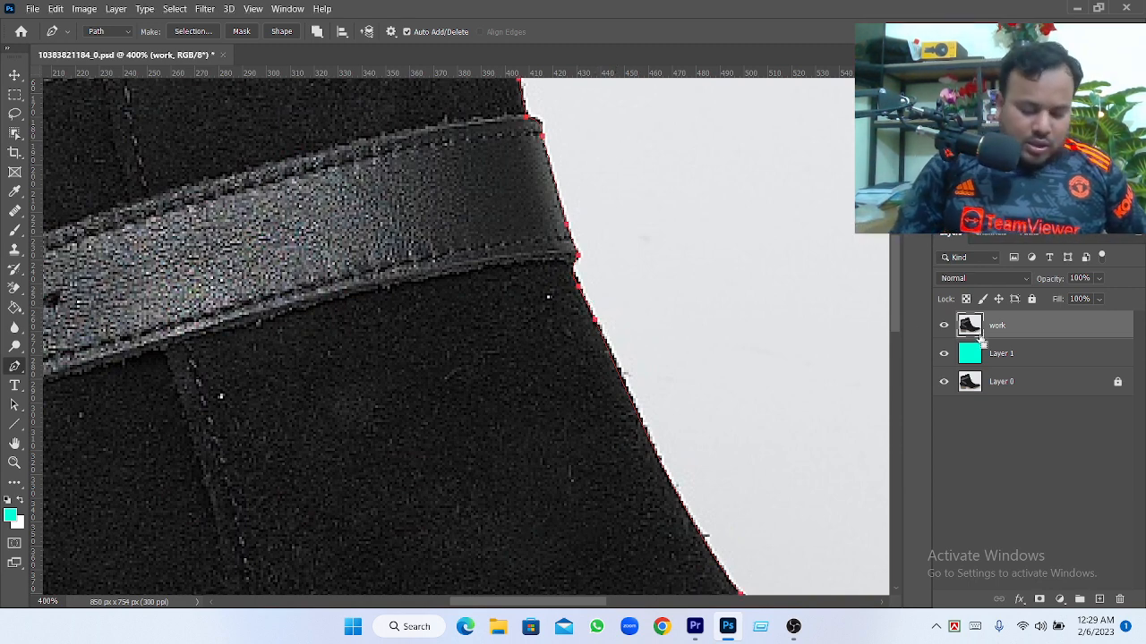
# Save the finished work path of the boot under the name Path 1
pyautogui.hotkey('ctrl', '-')
pyautogui.hotkey('ctrl', '-')
pyautogui.hotkey('ctrl', '-')
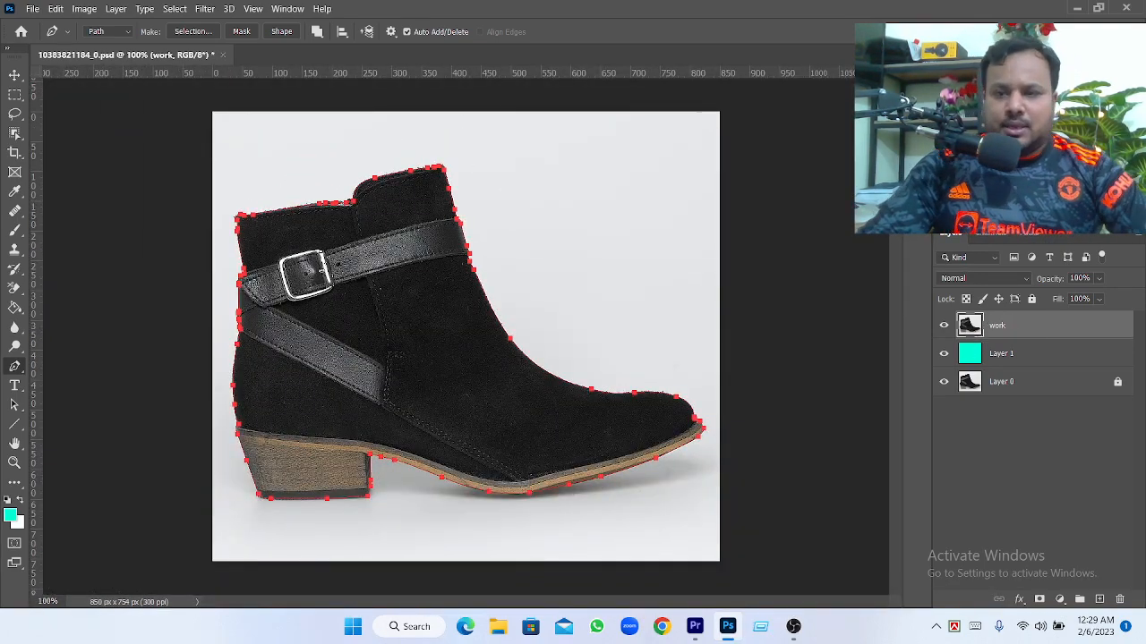
pyautogui.click(1029, 236)
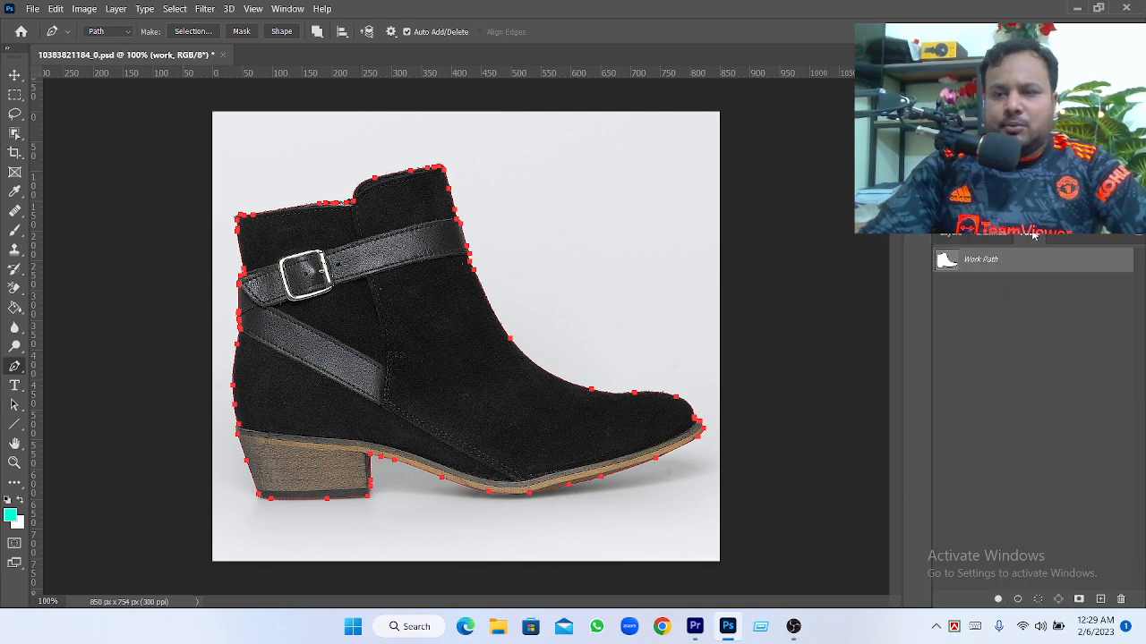
pyautogui.click(1137, 237)
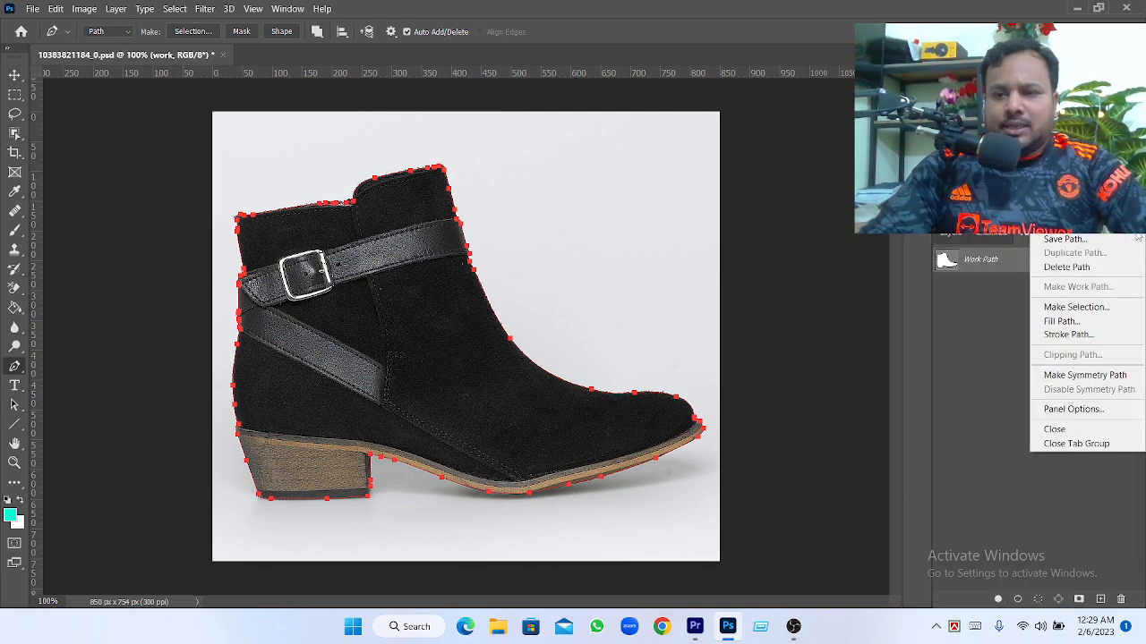
pyautogui.click(1063, 240)
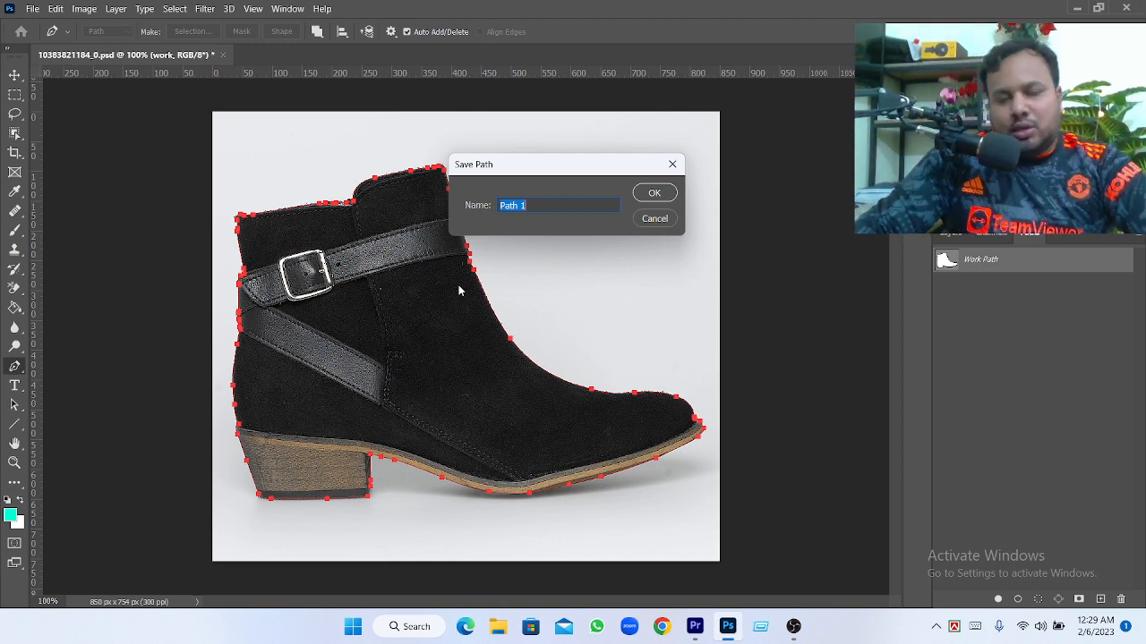
pyautogui.click(657, 196)
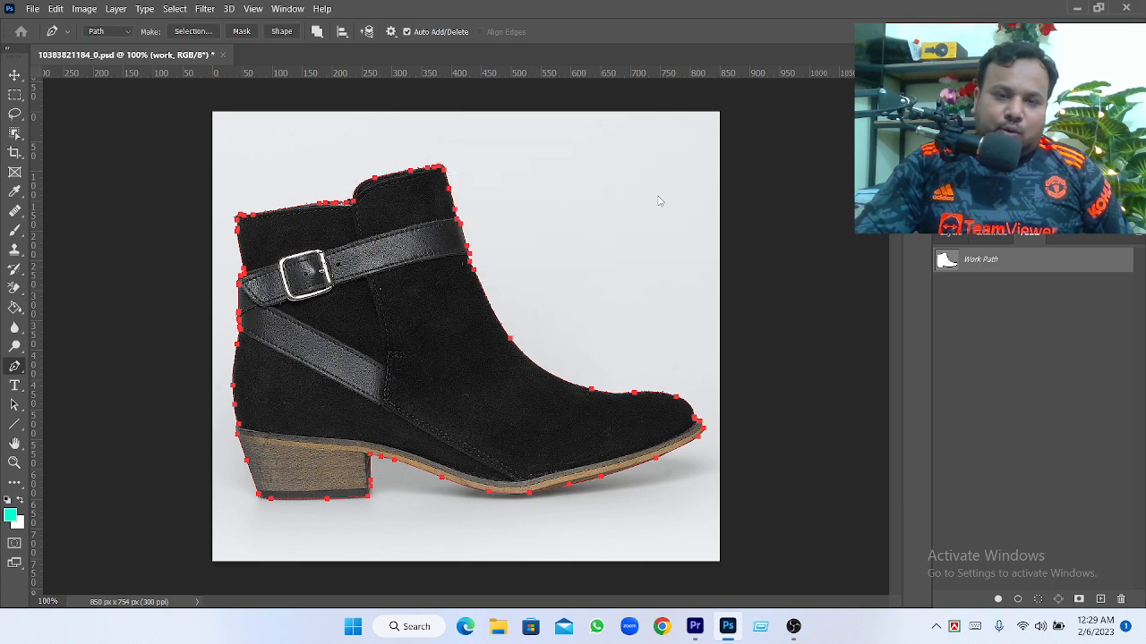
# Make a selection of the boot from Path 1 and return to the layer list
pyautogui.rightClick(978, 263)
pyautogui.click(997, 301)
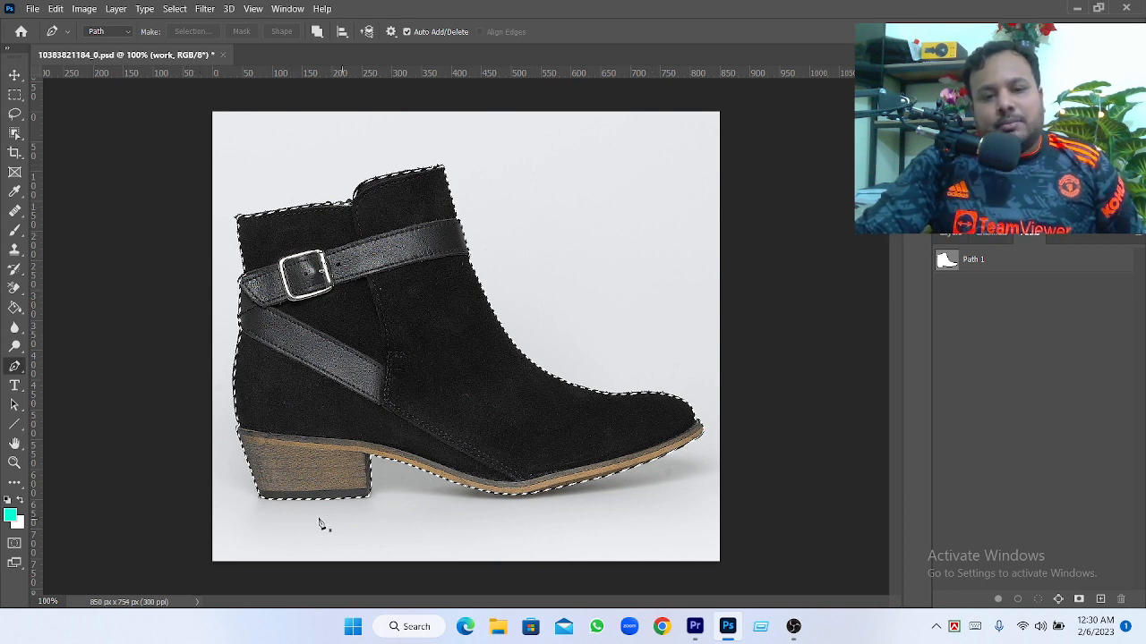
pyautogui.click(954, 235)
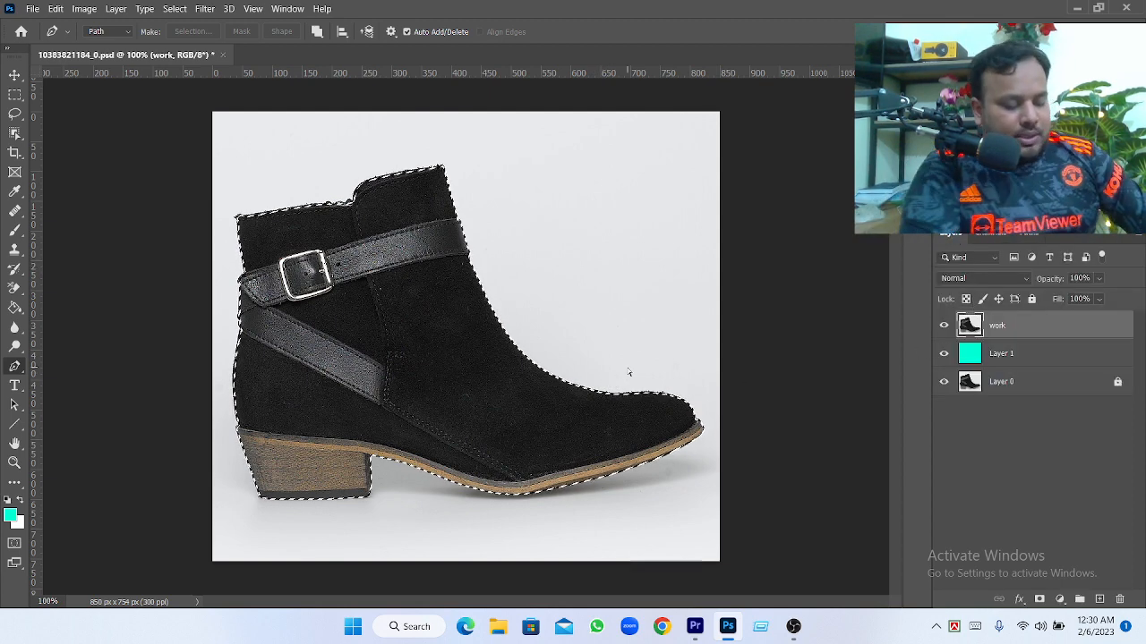
# Invert the selection, delete the background from the work layer, and deselect
pyautogui.hotkey('ctrl', 'shift', 'i')
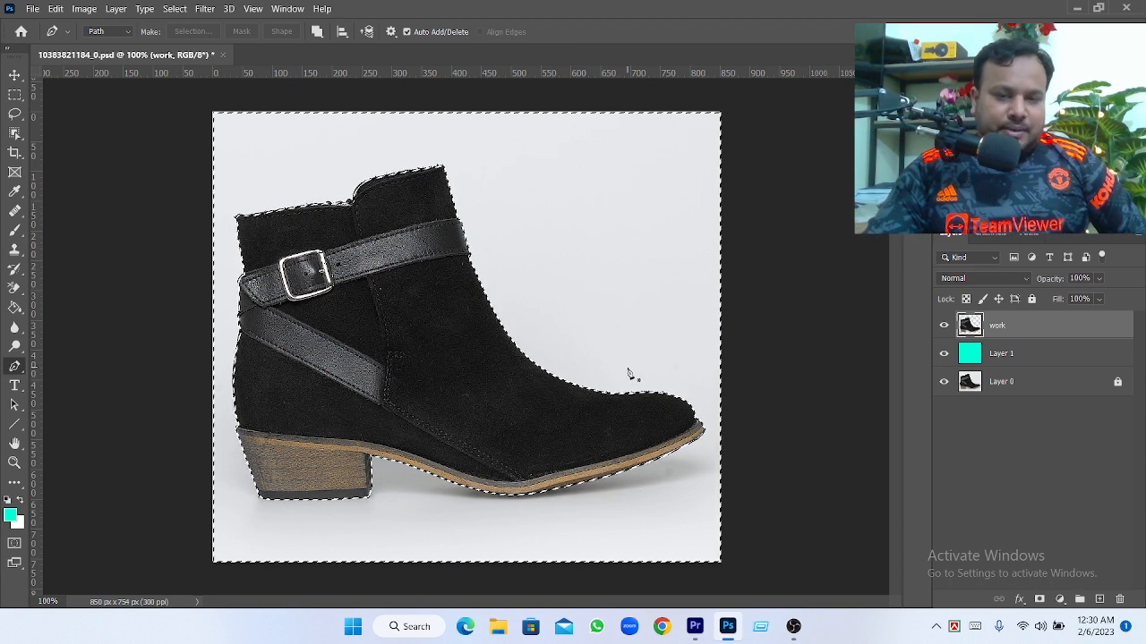
pyautogui.press('Delete')
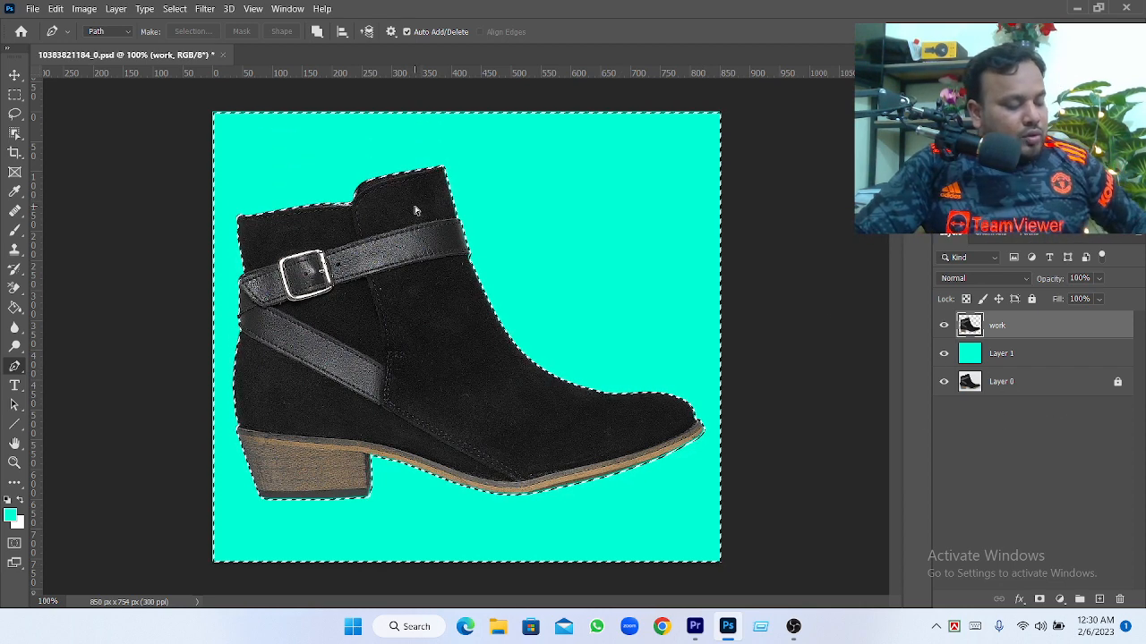
pyautogui.hotkey('ctrl', 'd')
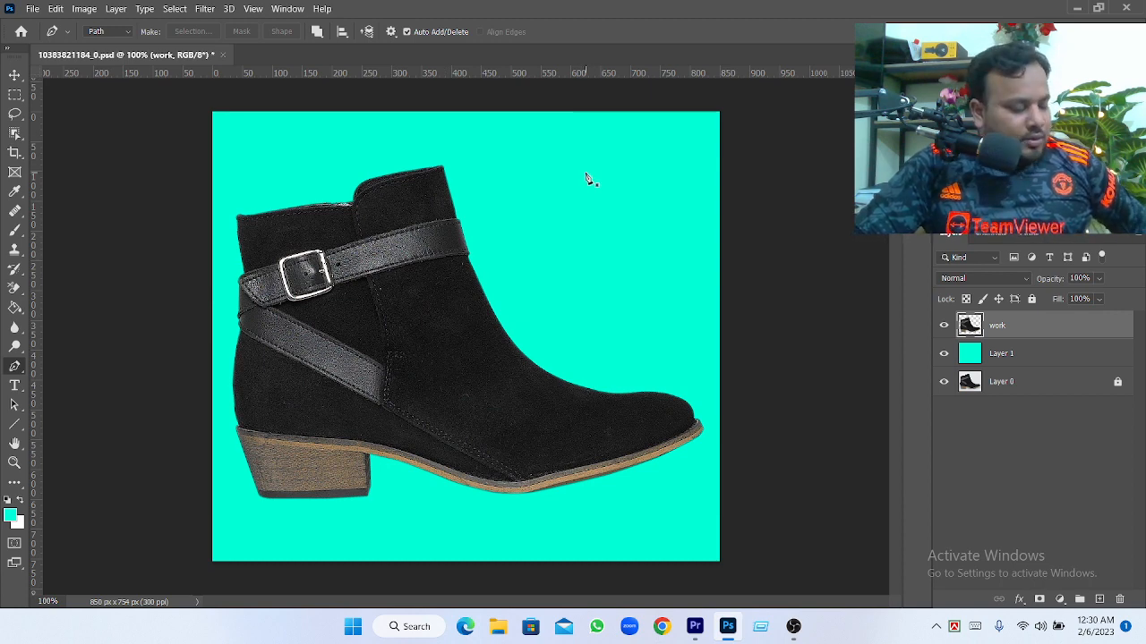
pyautogui.hotkey('ctrl', 'shift', 'd')
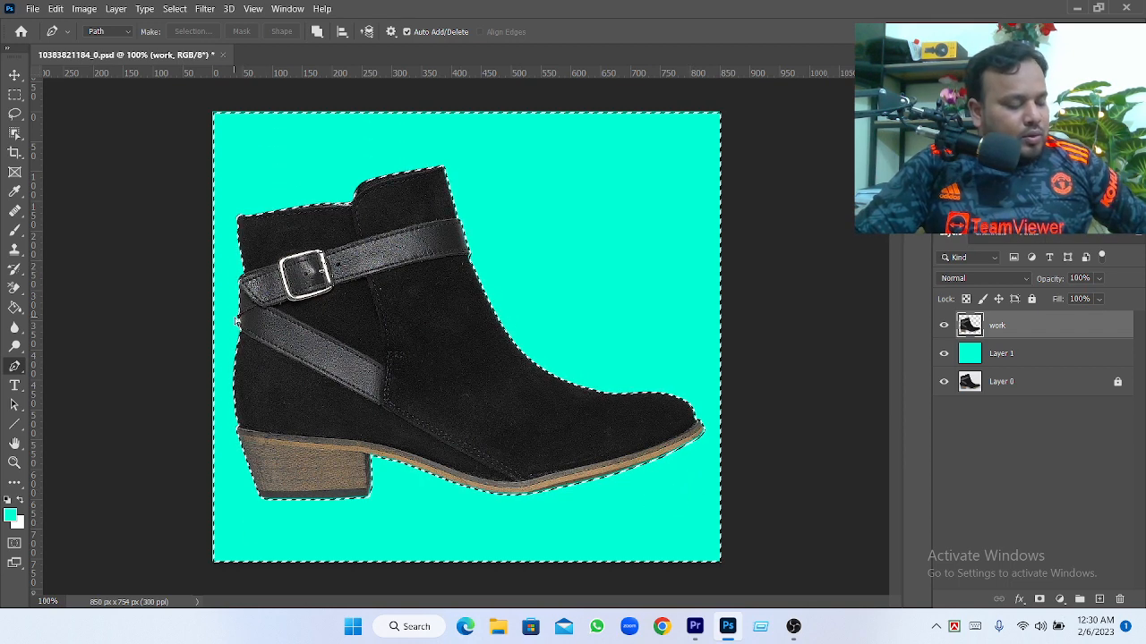
pyautogui.hotkey('ctrl', 'd')
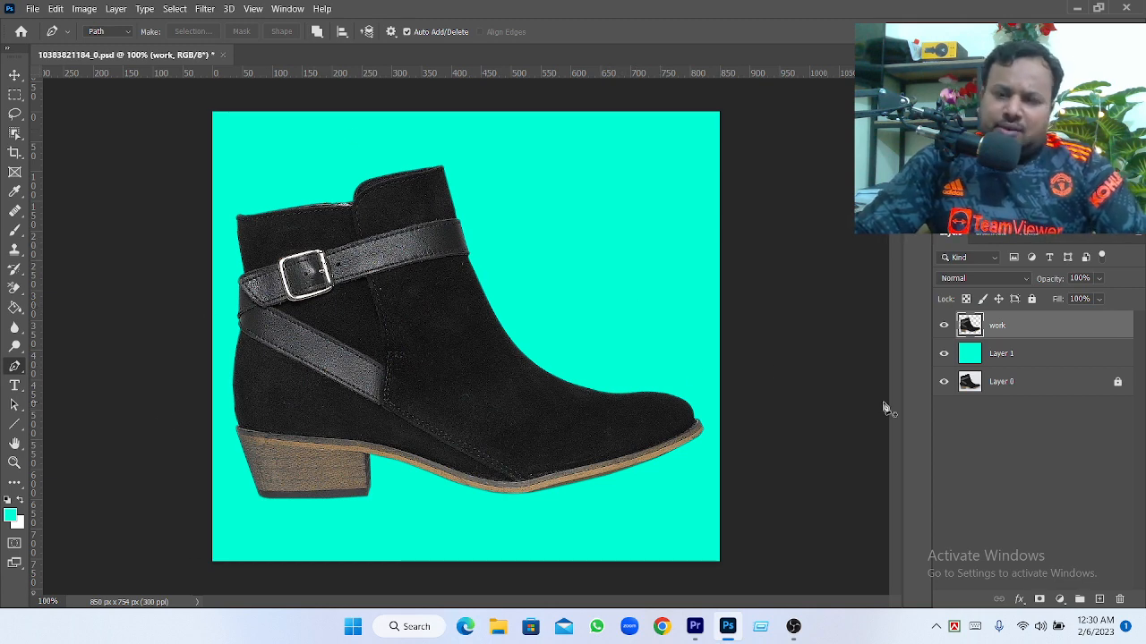
# Set the foreground colour to bright green 36ff00 and fill Layer 1 with it using the Paint Bucket
pyautogui.click(974, 355)
pyautogui.click(10, 517)
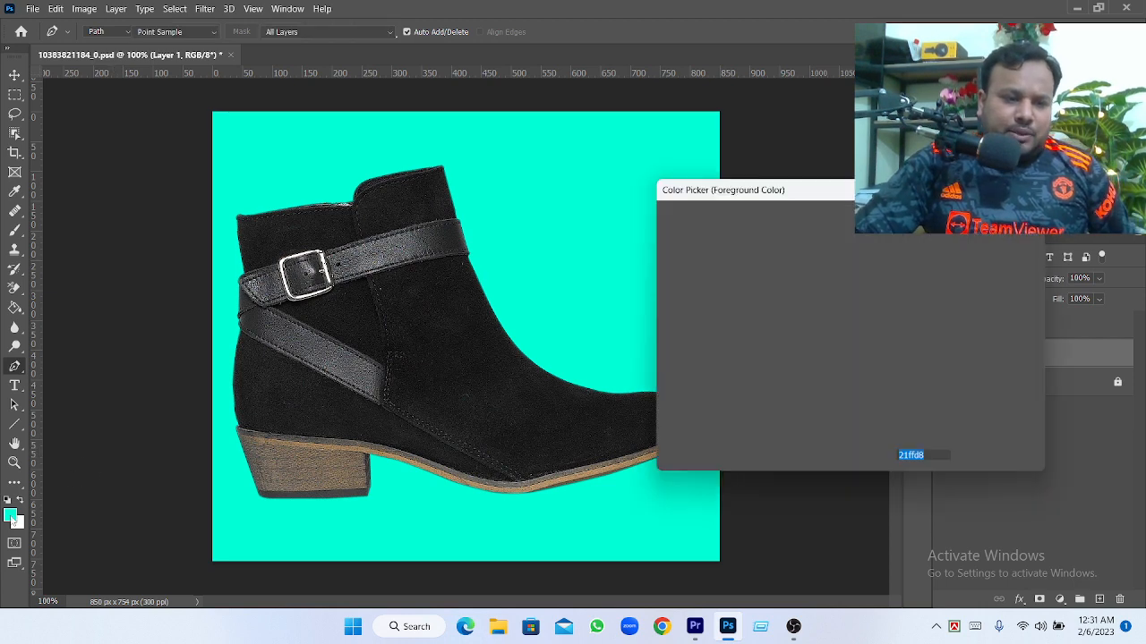
pyautogui.click(868, 356)
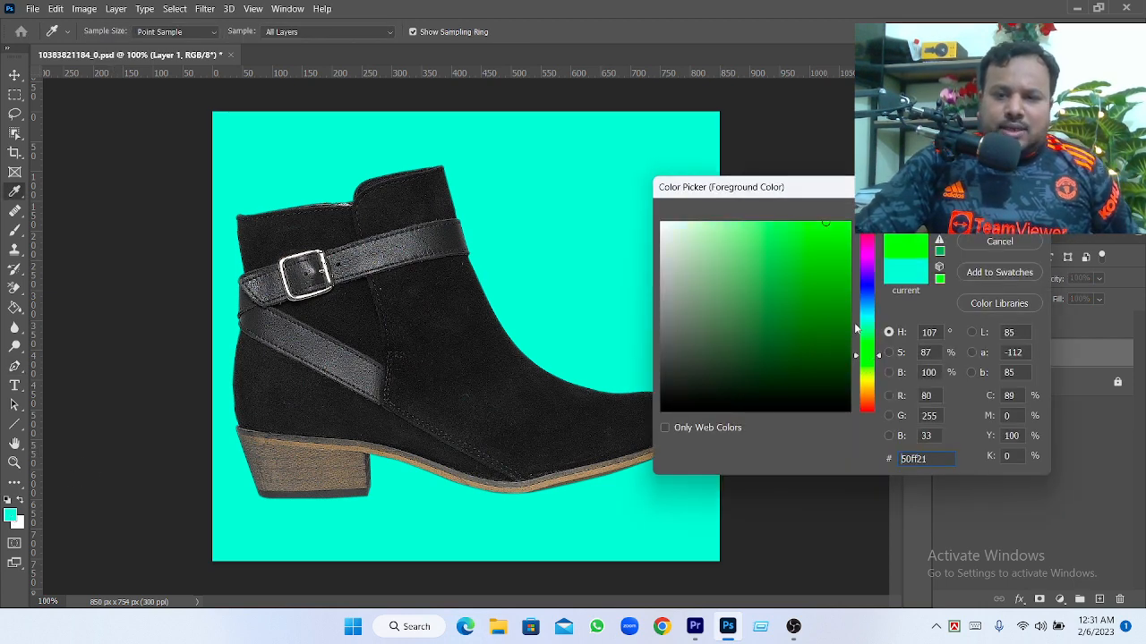
pyautogui.moveTo(841, 223); pyautogui.dragTo(850, 222)
pyautogui.click(999, 211)
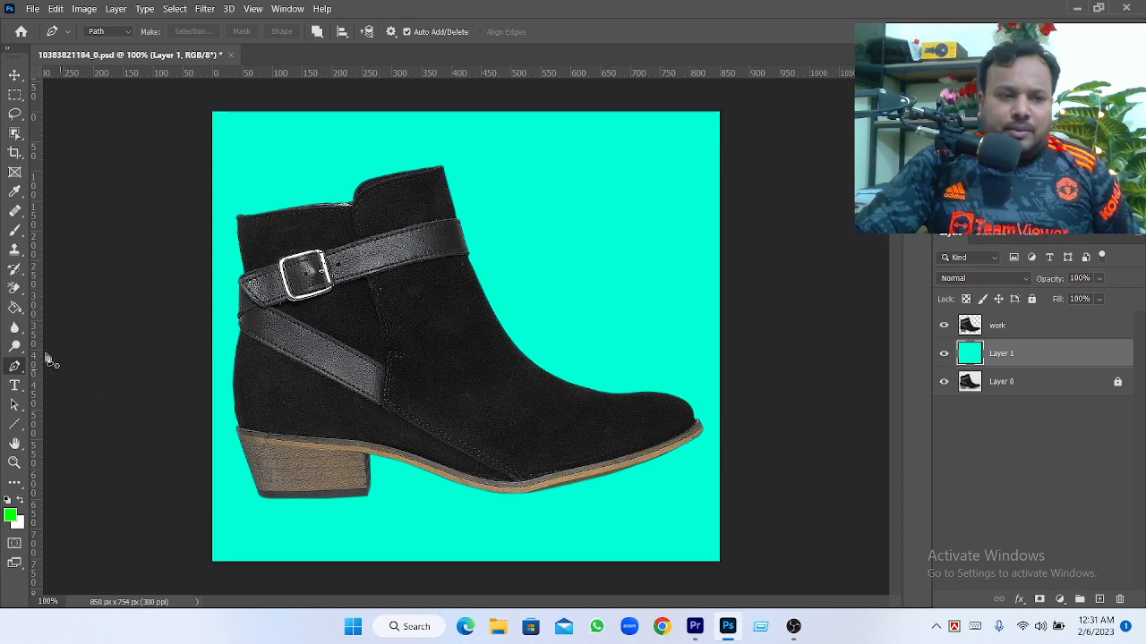
pyautogui.moveTo(14, 308); pyautogui.dragTo(74, 328)
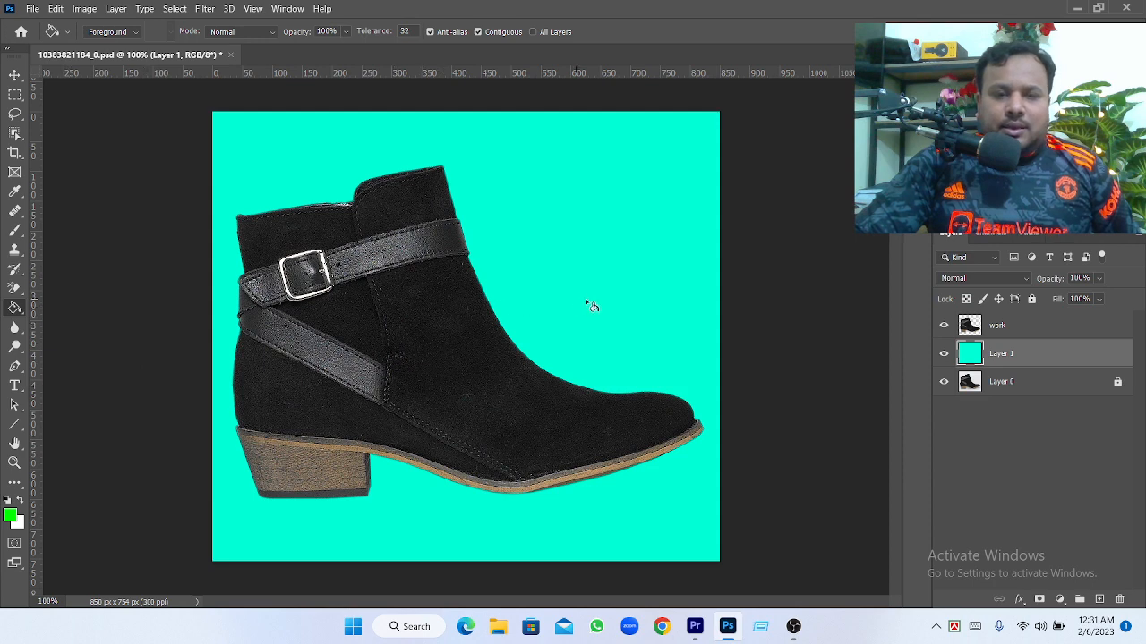
pyautogui.click(615, 305)
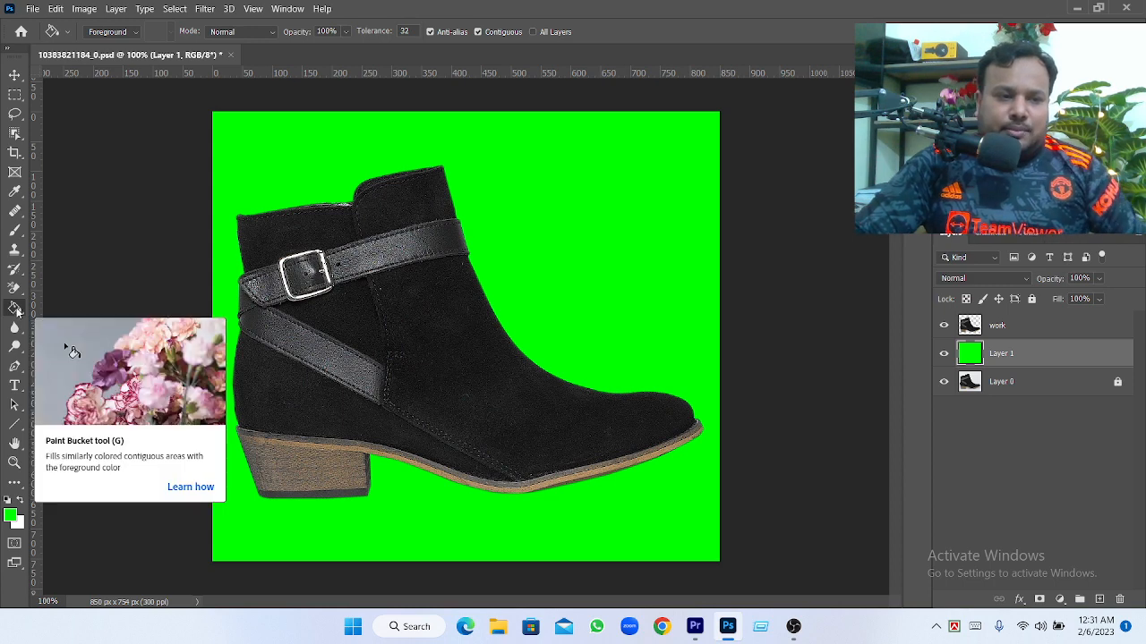
# Change the foreground colour to blue 000cff and fill Layer 1 with it
pyautogui.click(10, 516)
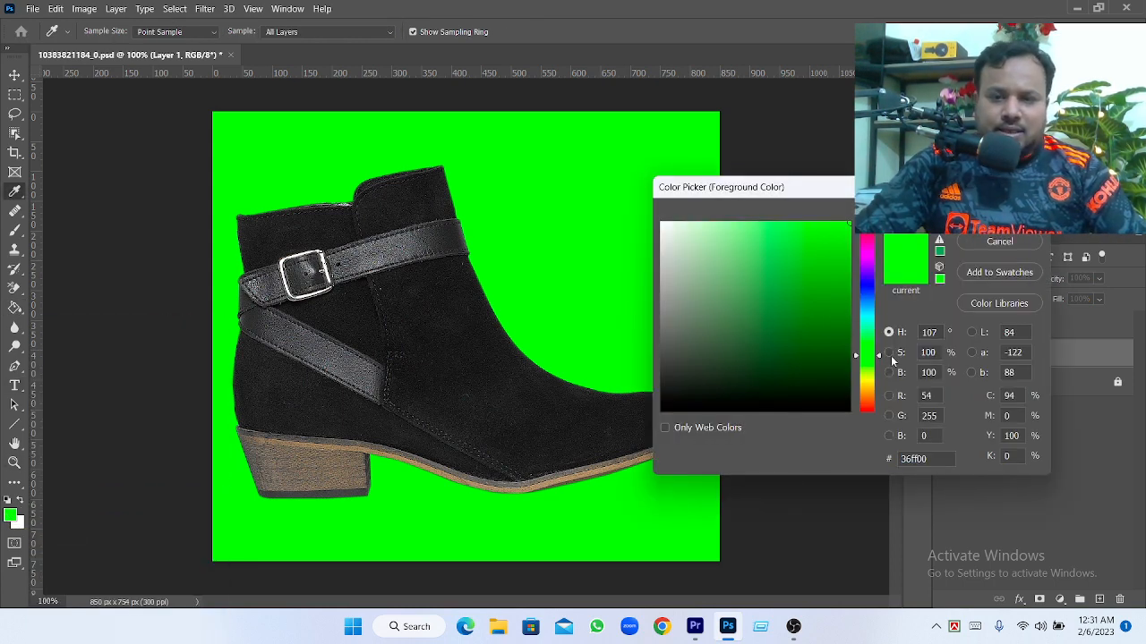
pyautogui.click(865, 290)
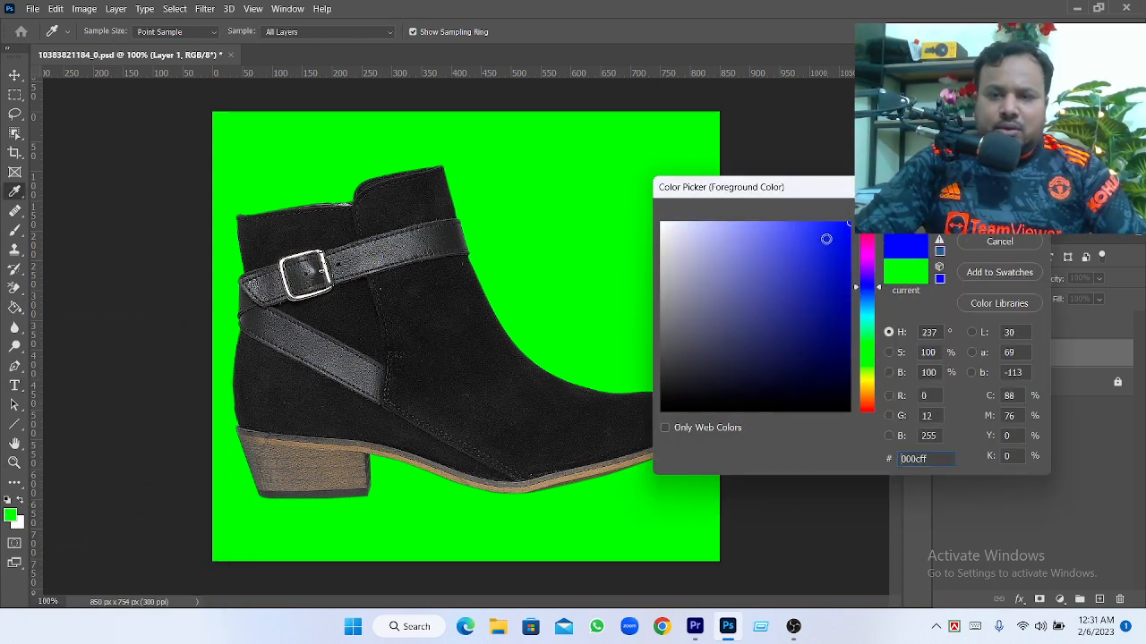
pyautogui.click(999, 214)
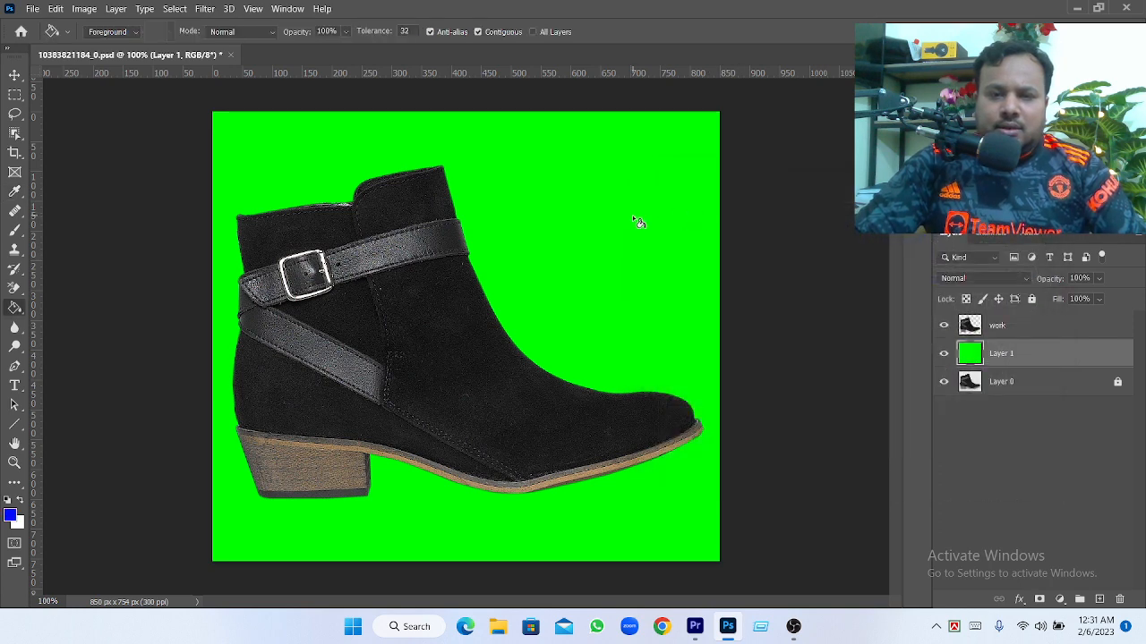
pyautogui.click(635, 222)
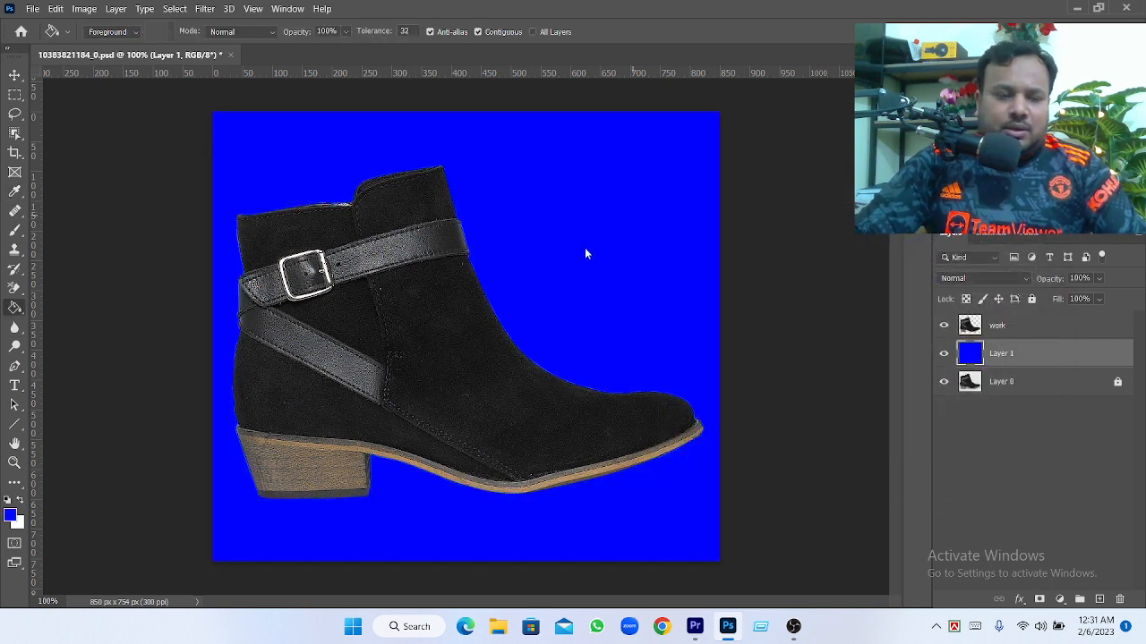
# Change the foreground colour to orange fa754b and fill Layer 1 with it using the Paint Bucket
pyautogui.click(13, 518)
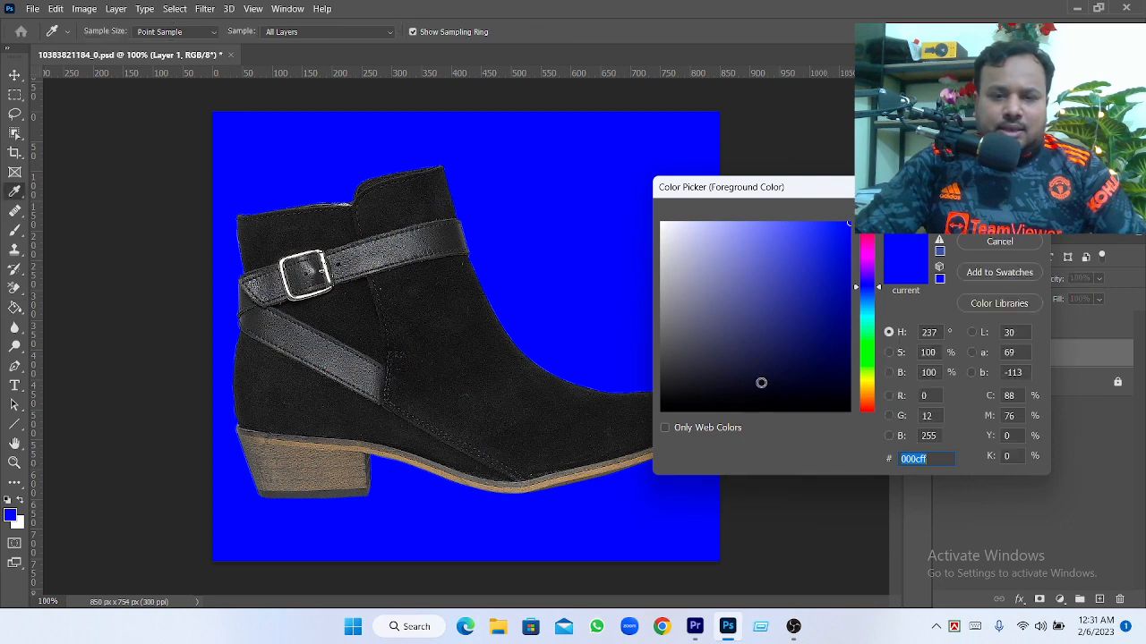
pyautogui.click(868, 409)
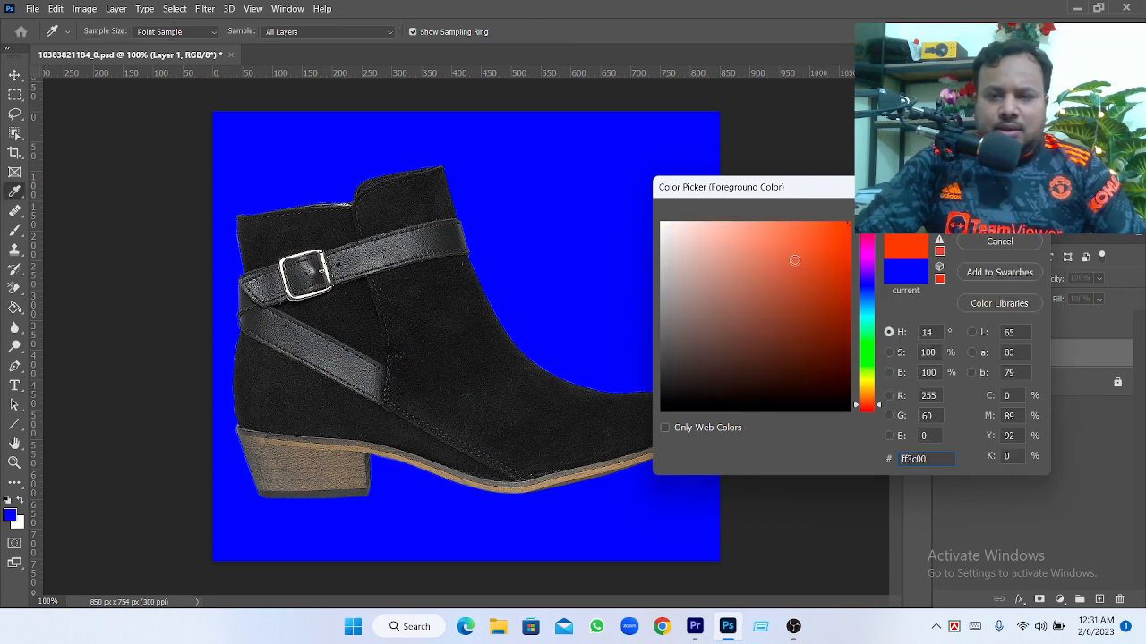
pyautogui.click(793, 227)
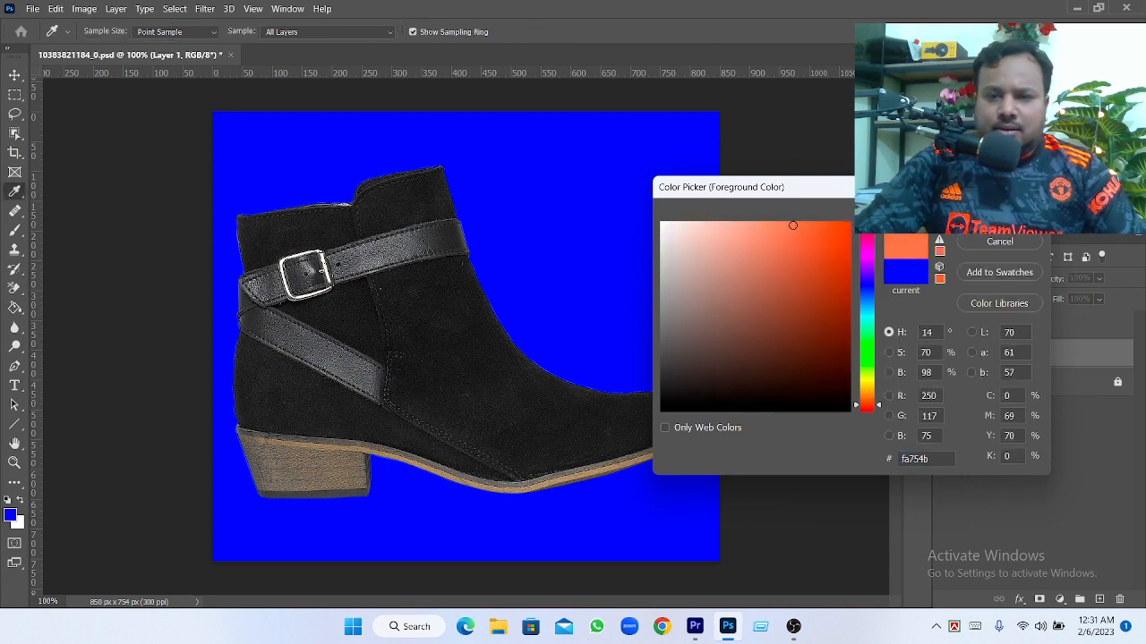
pyautogui.press('Return')
pyautogui.press('g')
pyautogui.click(645, 264)
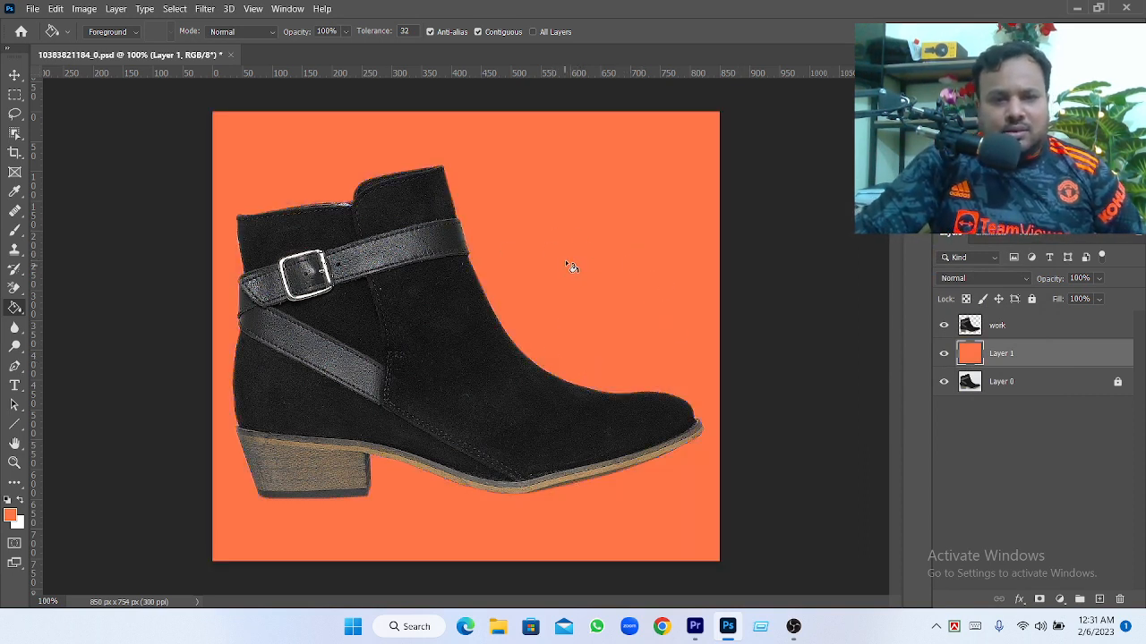
# Open the foreground colour for editing and try several shades of the orange hue, ending on near-black 0b0b0b
pyautogui.click(10, 515)
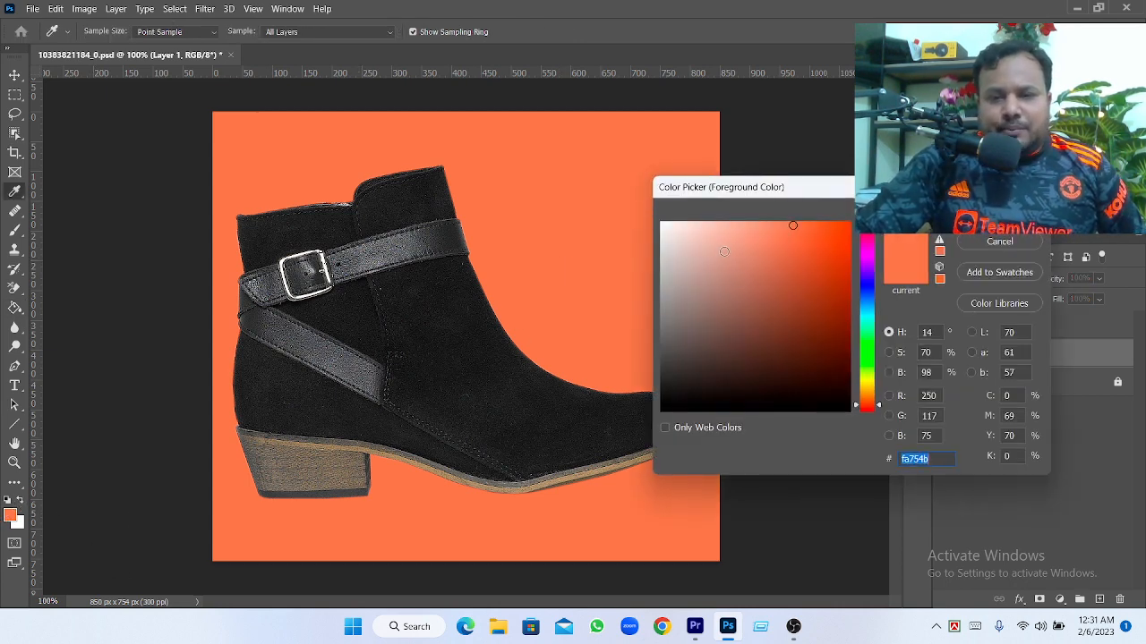
pyautogui.click(772, 282)
pyautogui.click(697, 258)
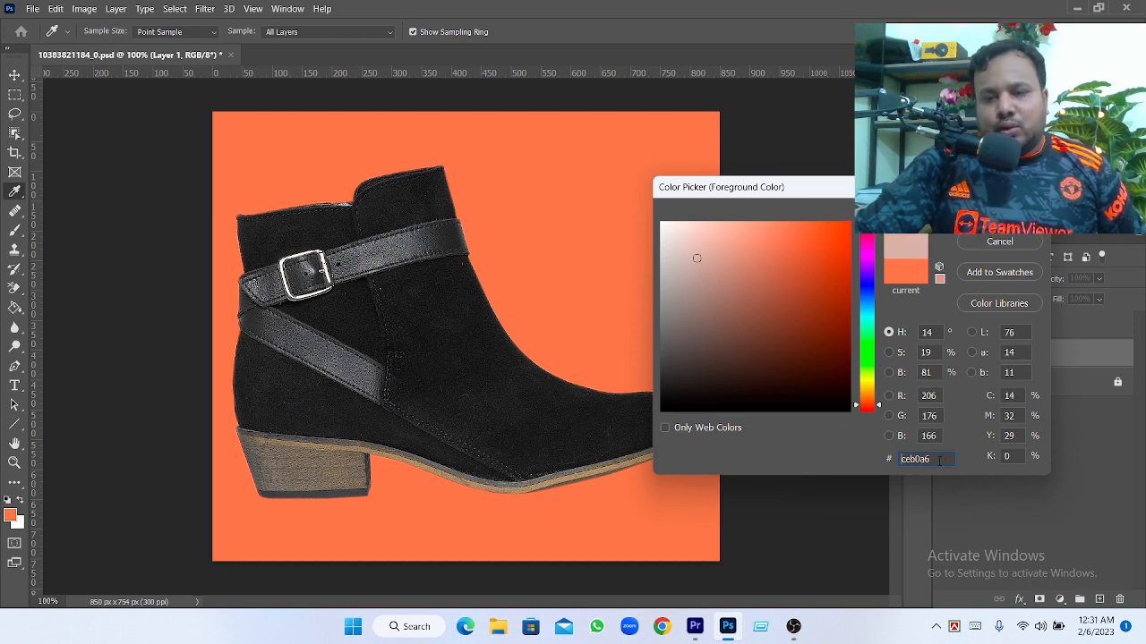
pyautogui.moveTo(786, 268); pyautogui.dragTo(831, 240)
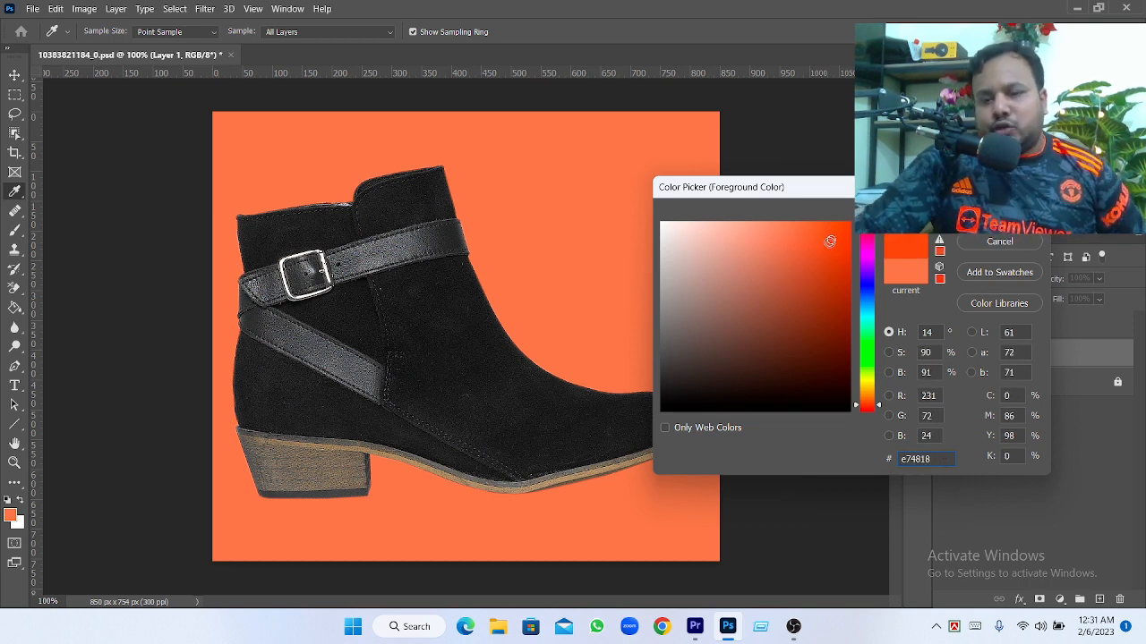
pyautogui.click(812, 290)
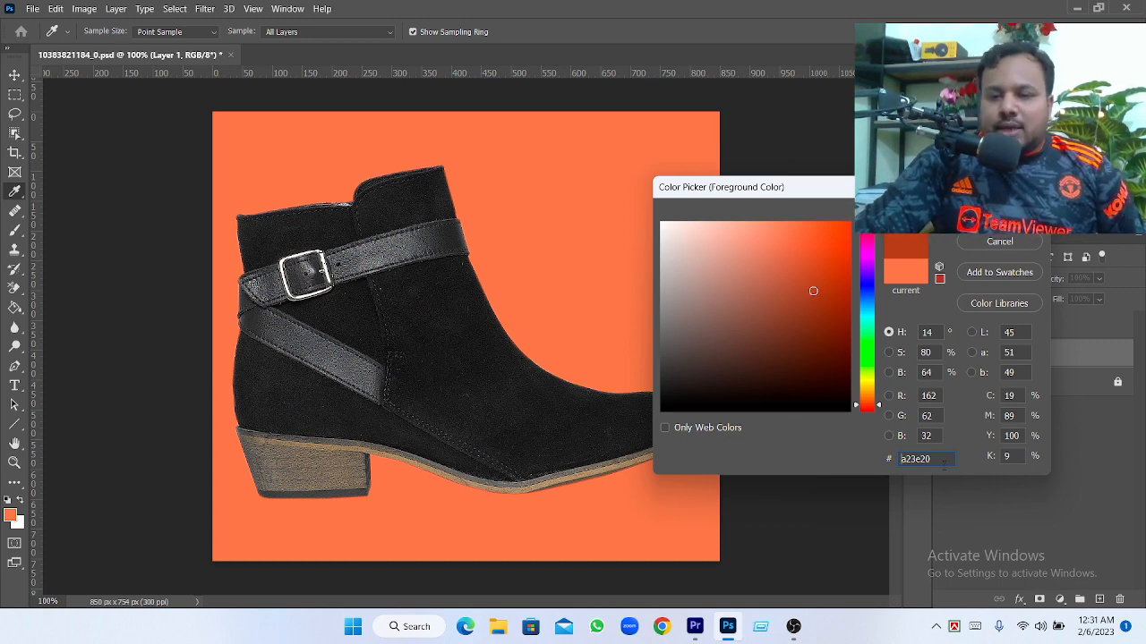
pyautogui.press('BackSpace')
pyautogui.doubleClick(906, 459)
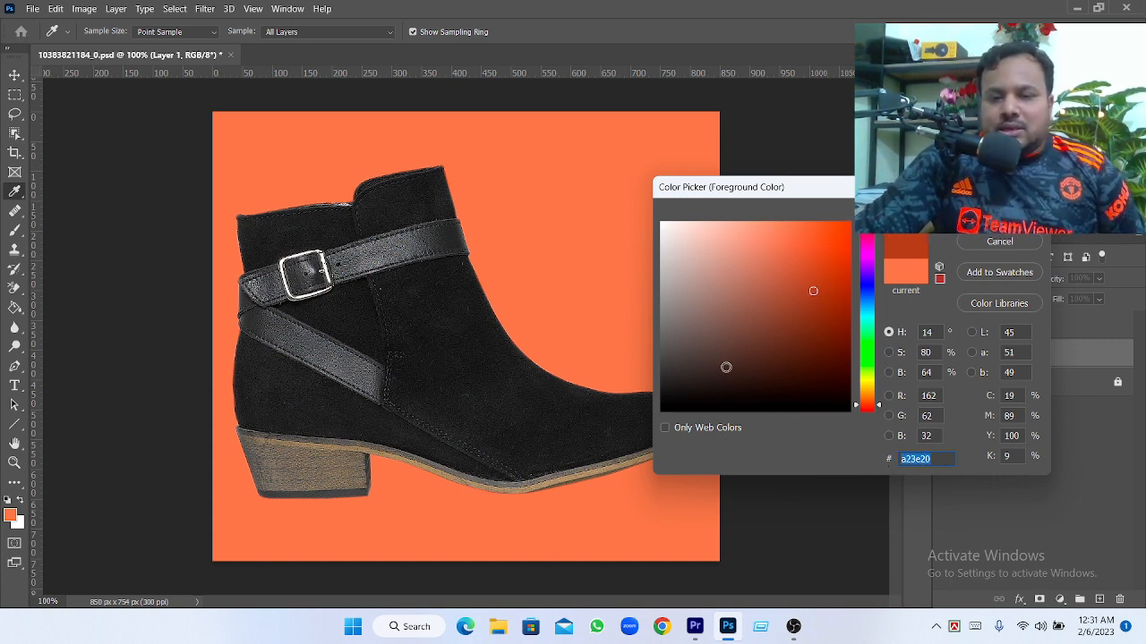
pyautogui.click(667, 403)
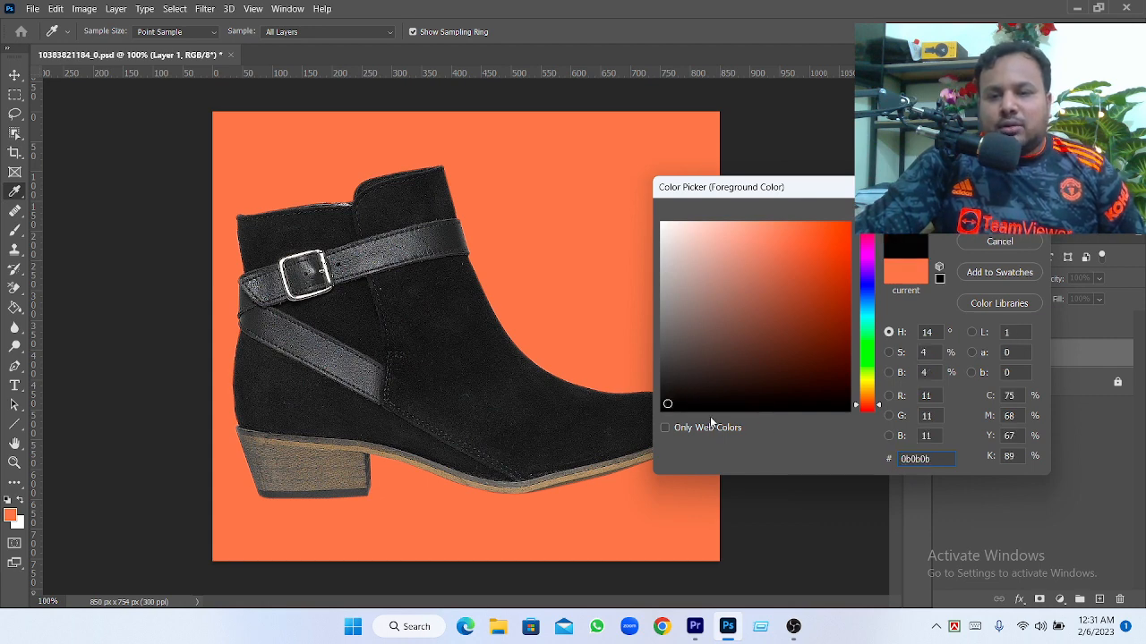
# Set the foreground colour to pure black 000000 and fill Layer 1 with it
pyautogui.moveTo(912, 459); pyautogui.dragTo(845, 461)
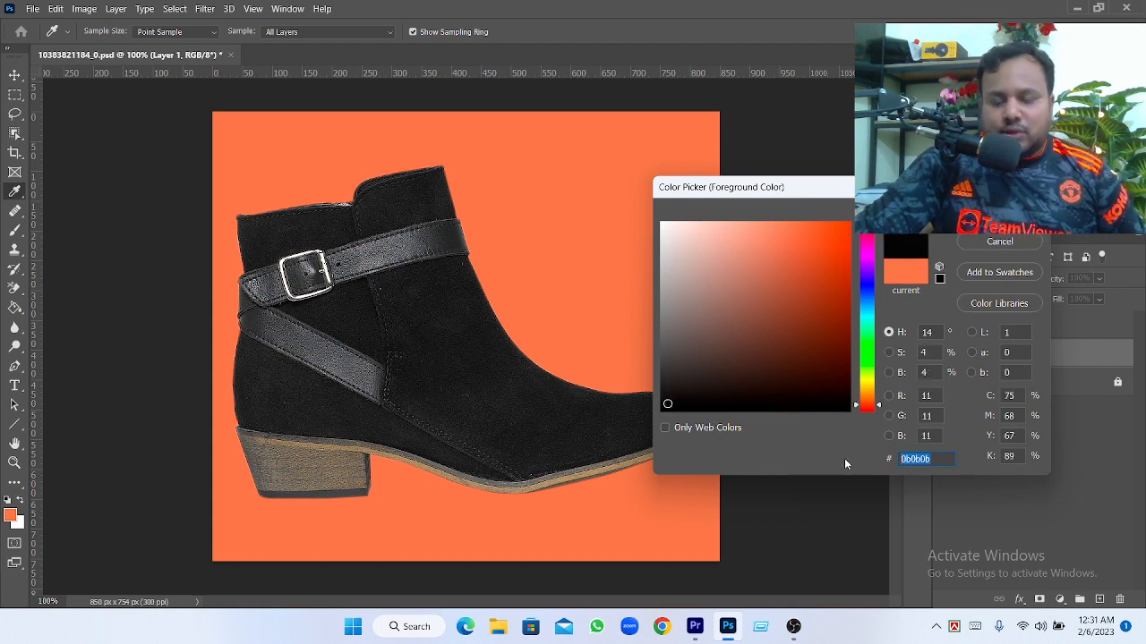
pyautogui.write('000')
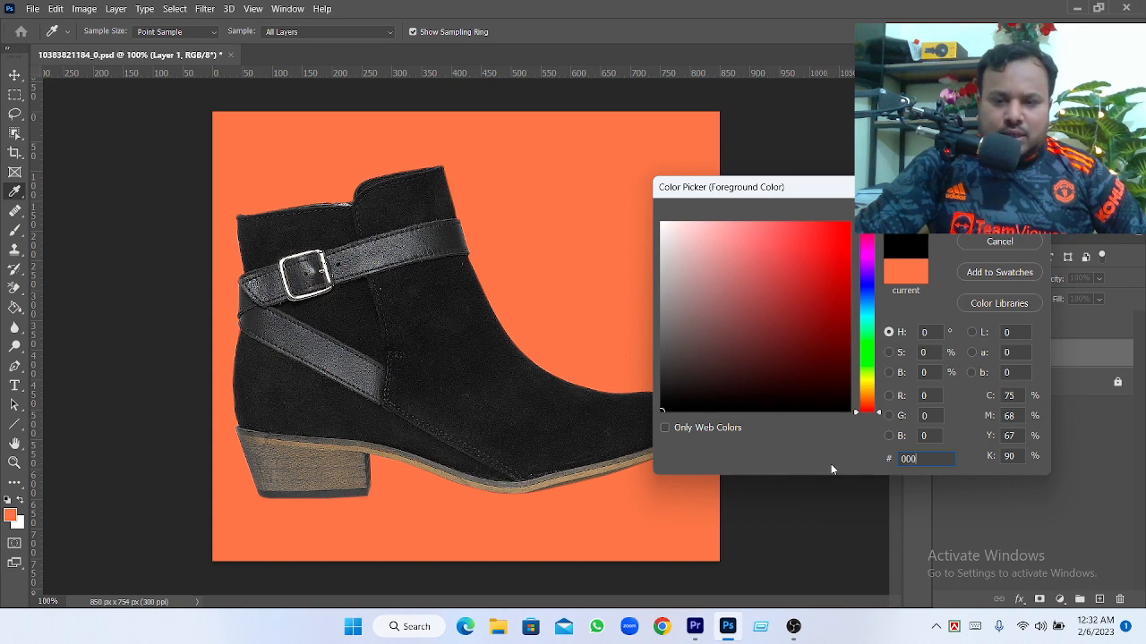
pyautogui.write('000')
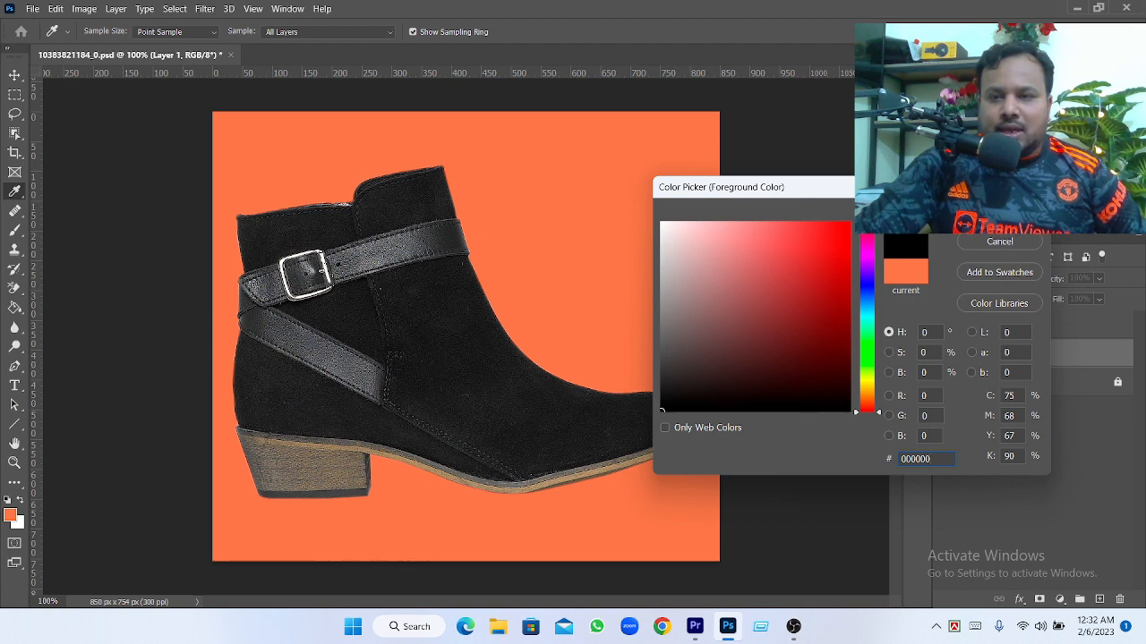
pyautogui.click(1000, 211)
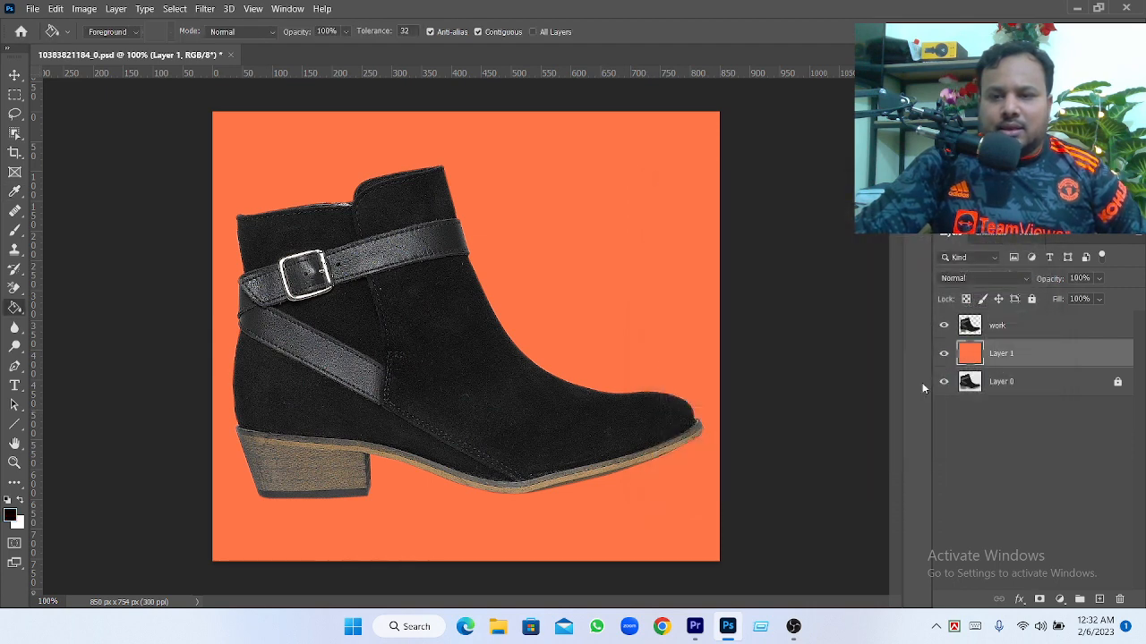
pyautogui.click(624, 335)
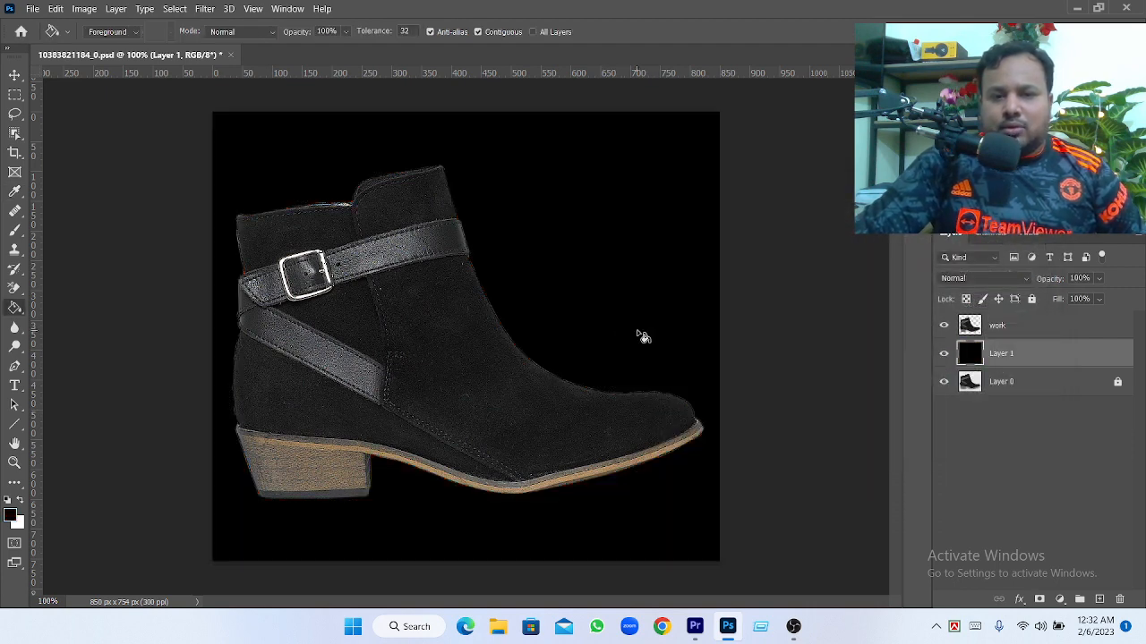
pyautogui.doubleClick(970, 356)
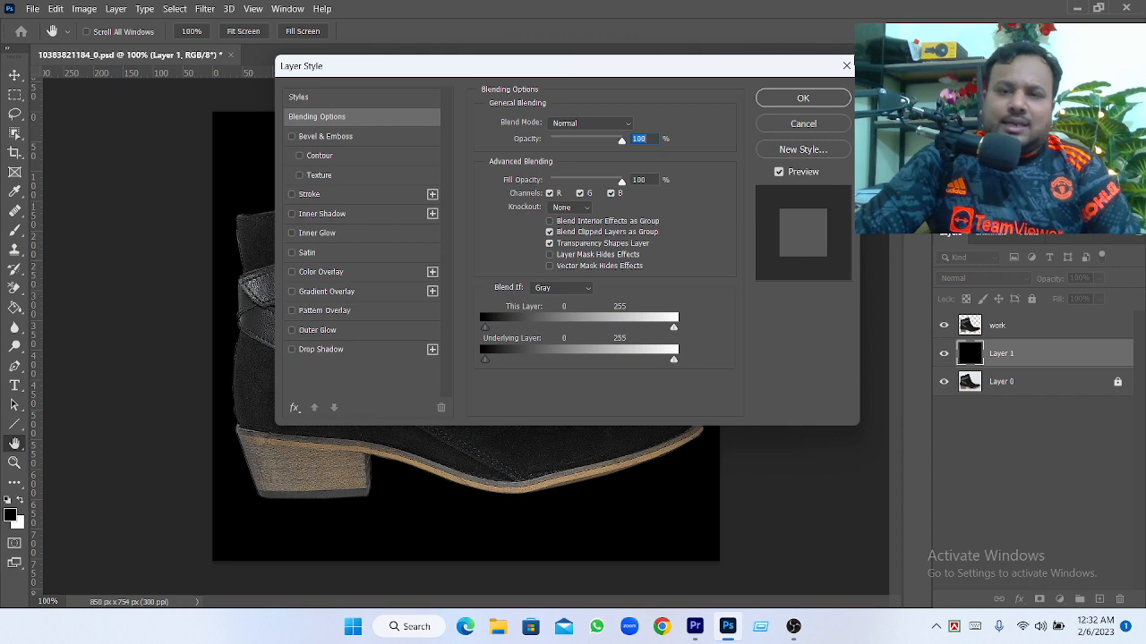
pyautogui.click(846, 66)
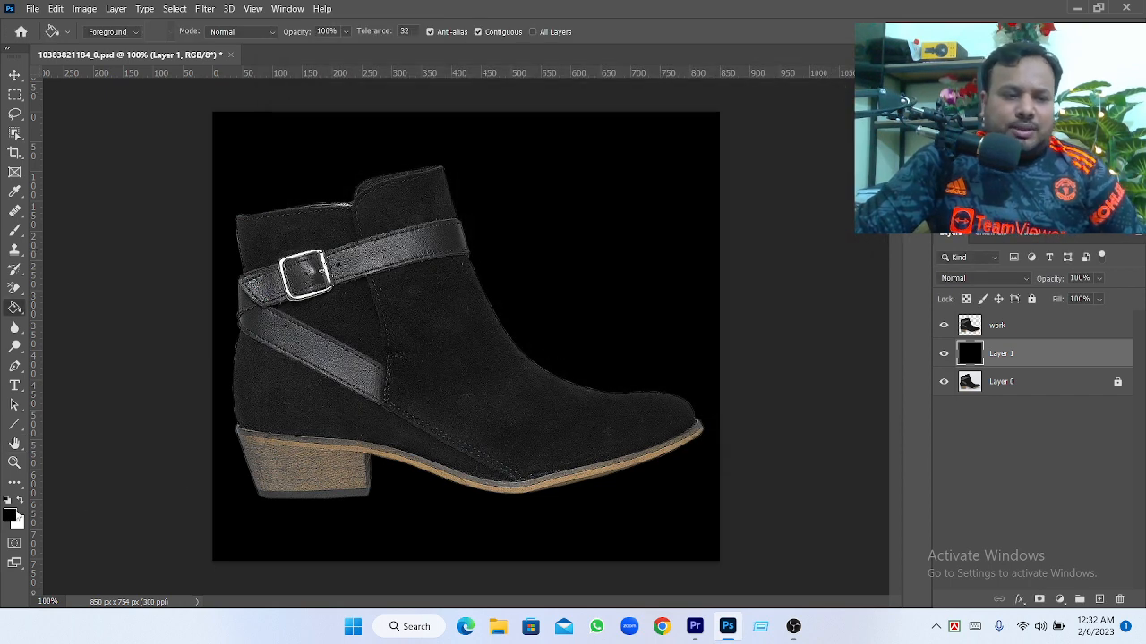
# Change the foreground colour to white ffffff and fill Layer 1 with it using the Paint Bucket
pyautogui.click(11, 515)
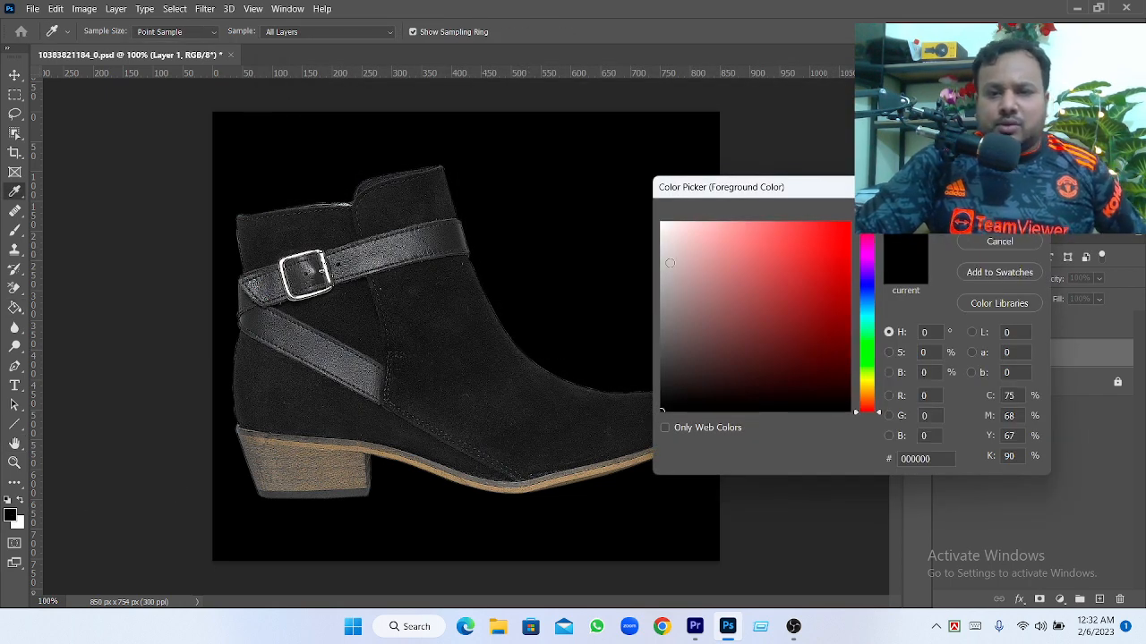
pyautogui.moveTo(670, 263)
pyautogui.mouseDown()
pyautogui.moveTo(680, 233)
pyautogui.moveTo(652, 218)
pyautogui.mouseUp()
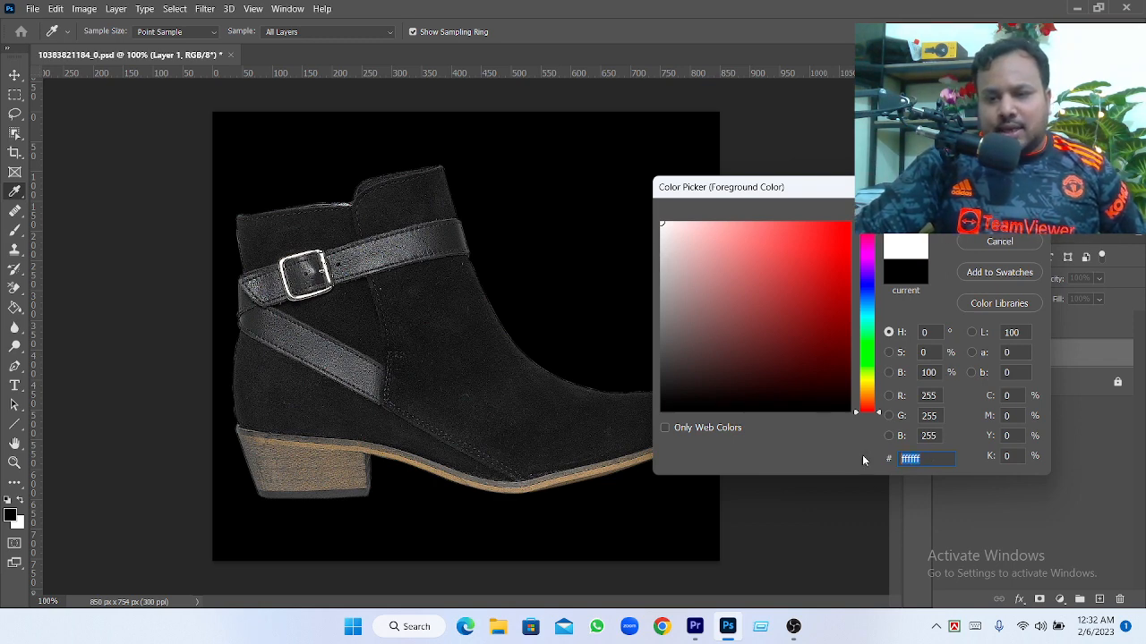
pyautogui.write('dff')
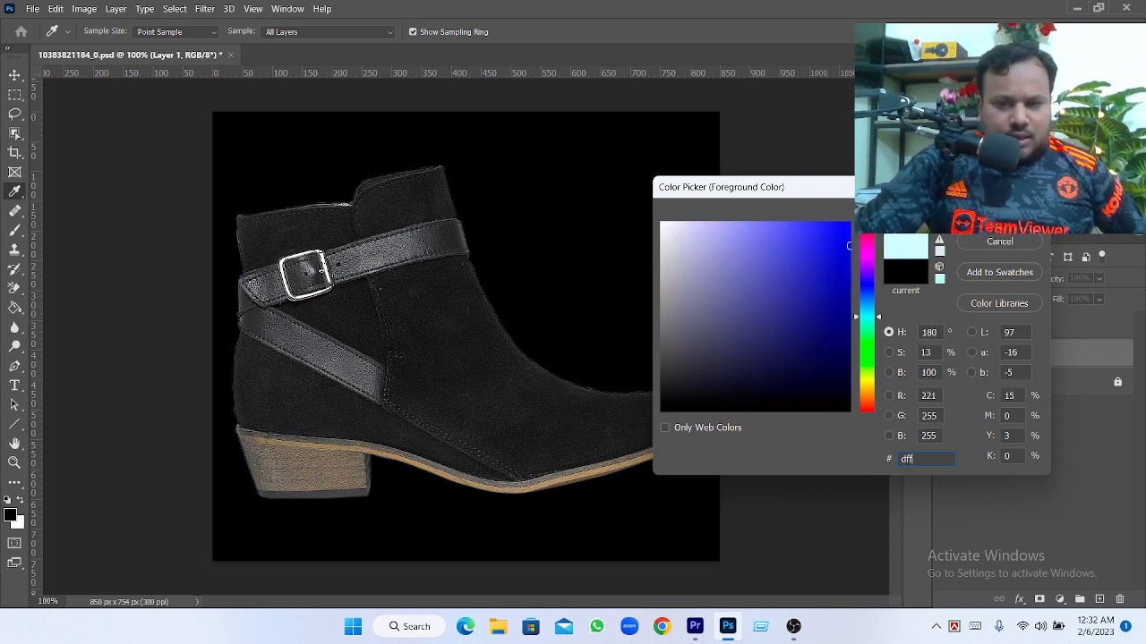
pyautogui.press('BackSpace')
pyautogui.press('BackSpace')
pyautogui.press('BackSpace')
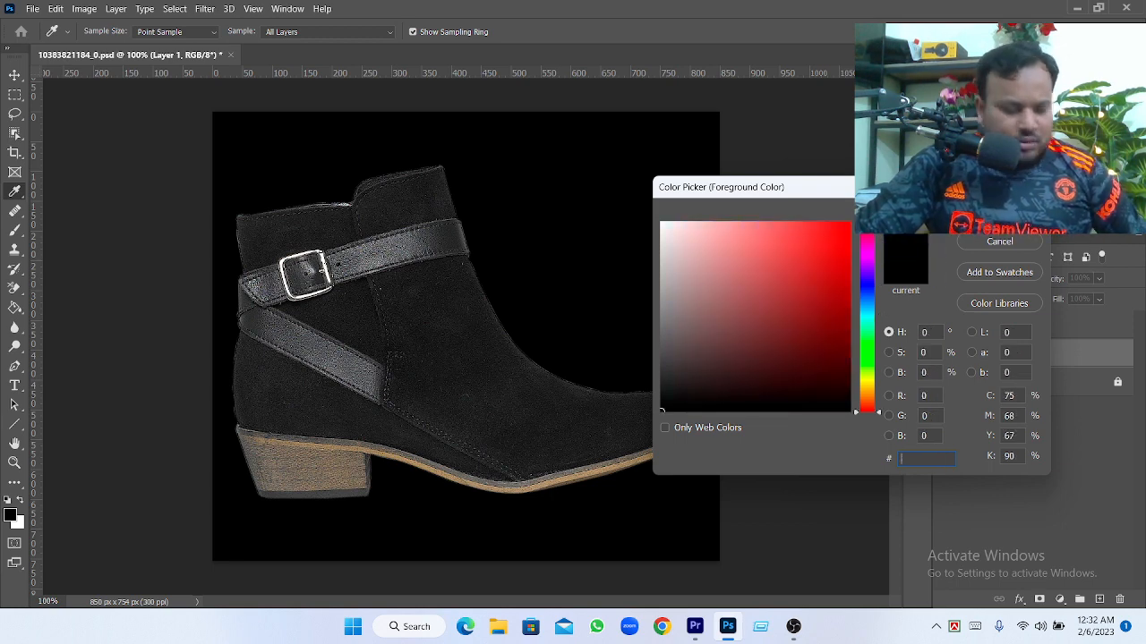
pyautogui.write('fffff')
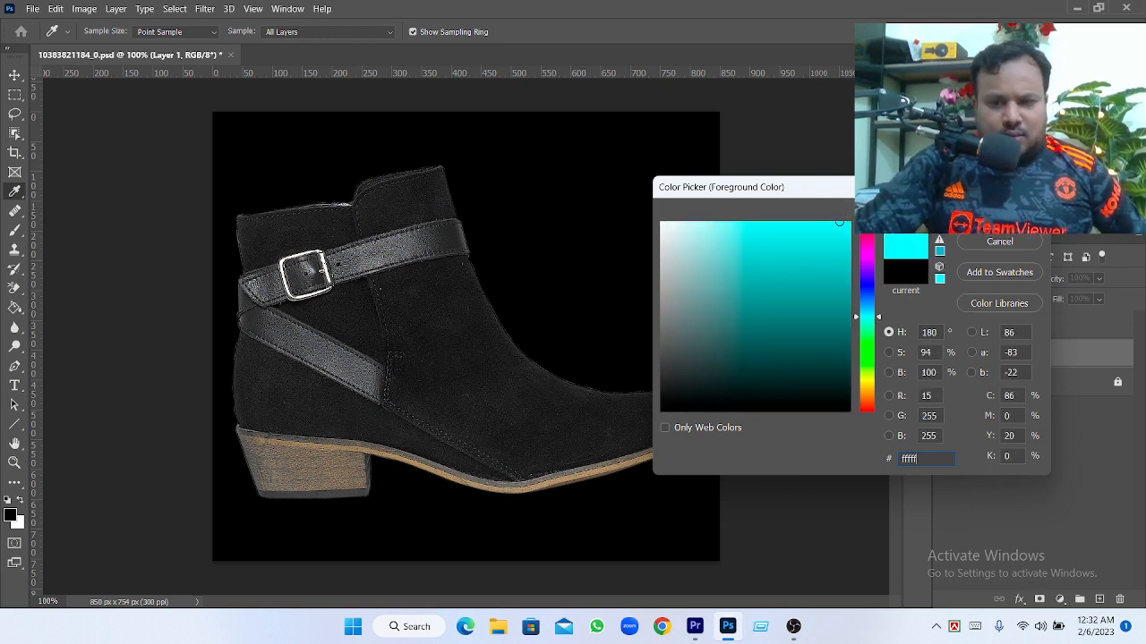
pyautogui.write('f')
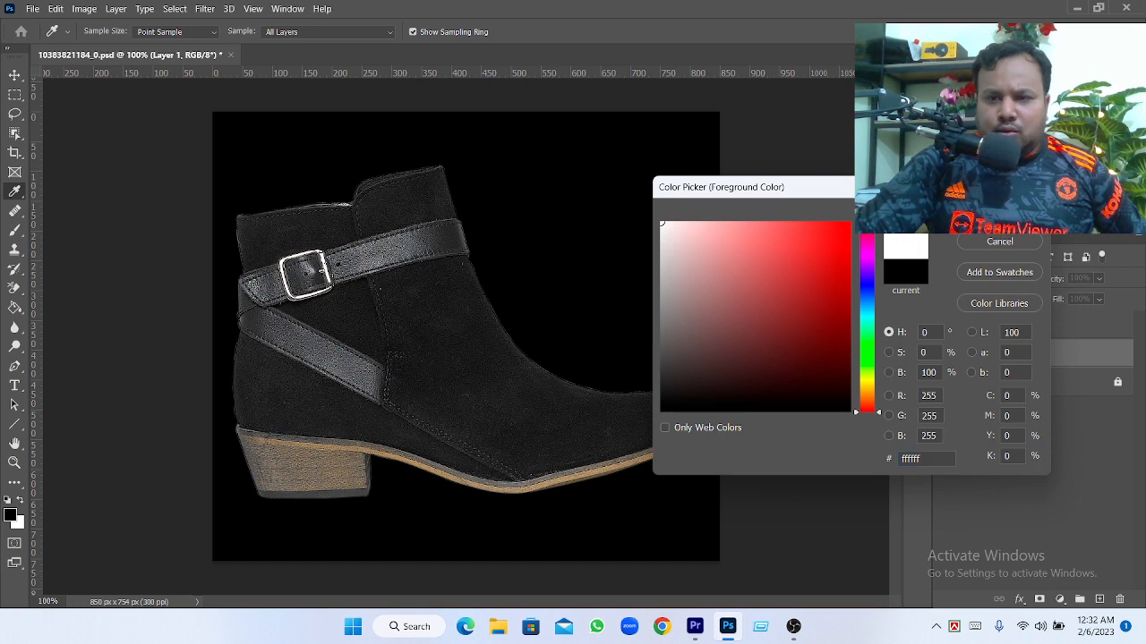
pyautogui.press('Return')
pyautogui.press('g')
pyautogui.click(628, 306)
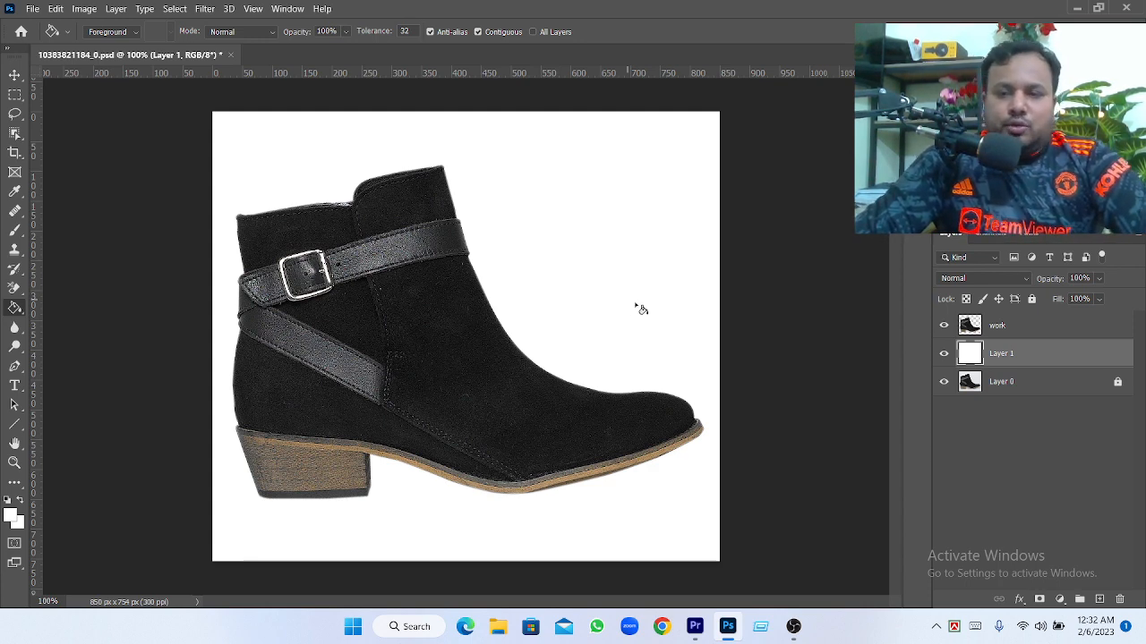
pyautogui.click(793, 628)
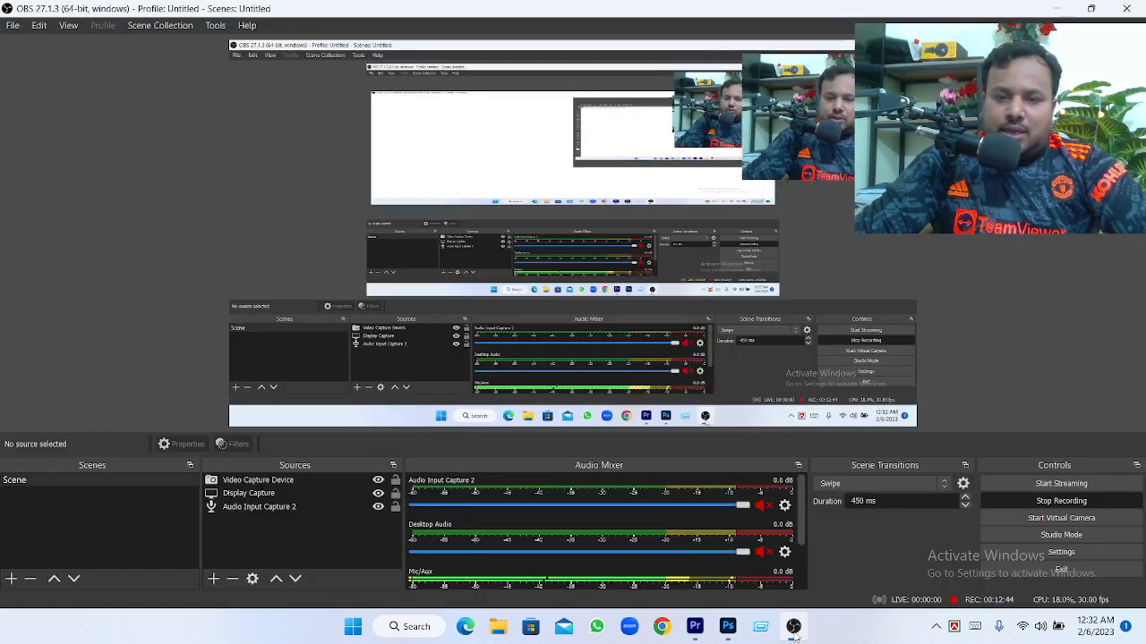